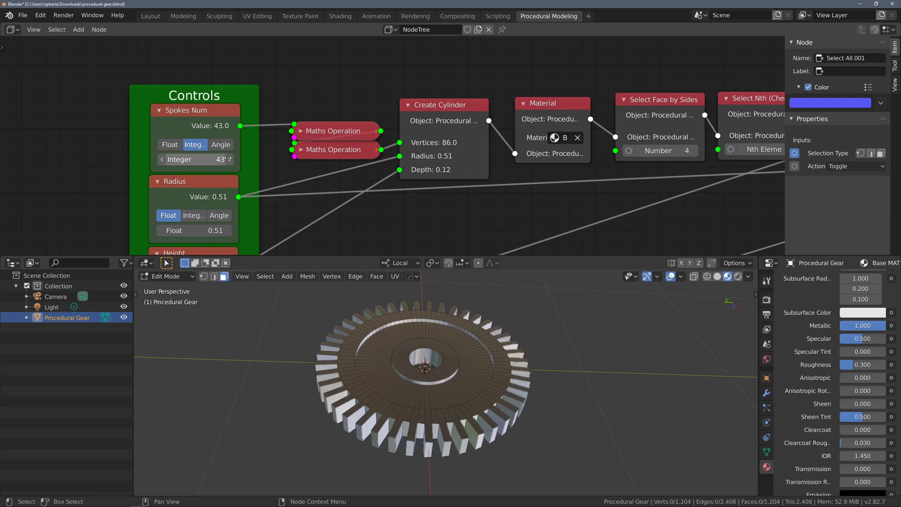
# Resize the procedural gear by increasing its Radius control, setting Height to 0.57 and Spokes Length to 0.15
pyautogui.moveTo(223, 225); pyautogui.dragTo(232, 155, button='middle')
pyautogui.moveTo(232, 158); pyautogui.dragTo(252, 158)
pyautogui.moveTo(223, 223); pyautogui.dragTo(228, 161, button='middle')
pyautogui.moveTo(229, 166); pyautogui.dragTo(265, 167)
pyautogui.moveTo(223, 223); pyautogui.dragTo(230, 139, button='middle')
pyautogui.moveTo(229, 159)
pyautogui.mouseDown()
pyautogui.moveTo(243, 158)
pyautogui.moveTo(231, 158)
pyautogui.mouseUp()
# Enlarge the gear's Hole Radius and set its Inset Width to 0.16
pyautogui.moveTo(229, 158); pyautogui.dragTo(224, 123, button='middle')
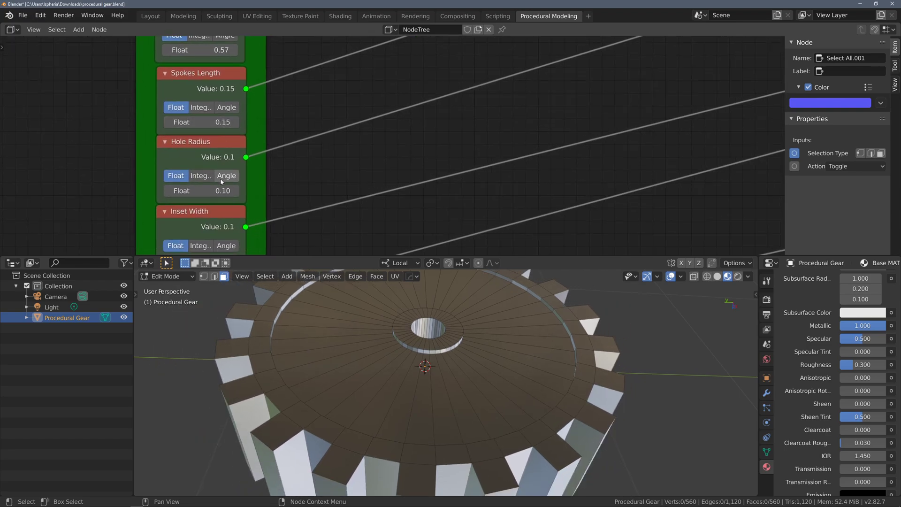
pyautogui.moveTo(227, 191)
pyautogui.mouseDown()
pyautogui.moveTo(261, 191)
pyautogui.moveTo(238, 191)
pyautogui.mouseUp()
pyautogui.moveTo(227, 191); pyautogui.dragTo(225, 104, button='middle')
pyautogui.moveTo(224, 170)
pyautogui.mouseDown()
pyautogui.moveTo(235, 171)
pyautogui.moveTo(213, 172)
pyautogui.mouseUp()
# Set the gear's Inset Depth to 0.03 and toggle Inset Center off and on again
pyautogui.moveTo(213, 172); pyautogui.dragTo(202, 99, button='middle')
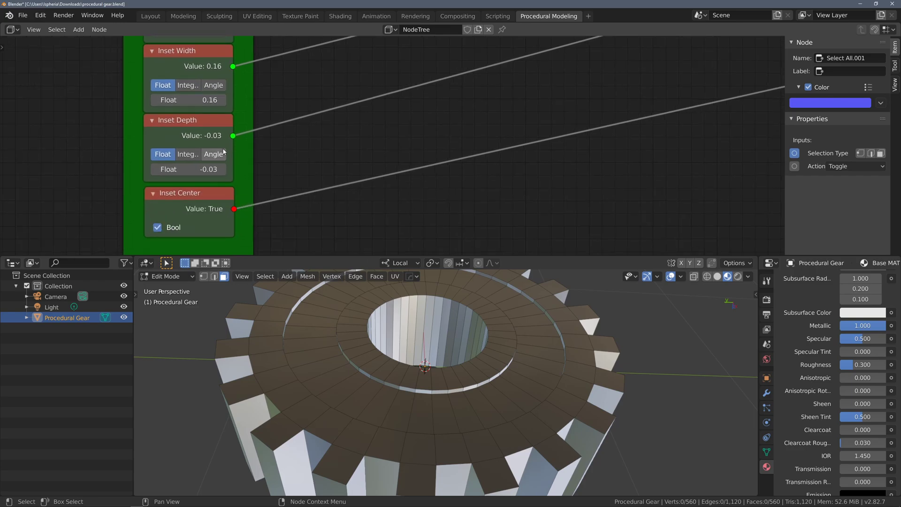
pyautogui.moveTo(211, 166); pyautogui.dragTo(214, 166)
pyautogui.click(158, 228)
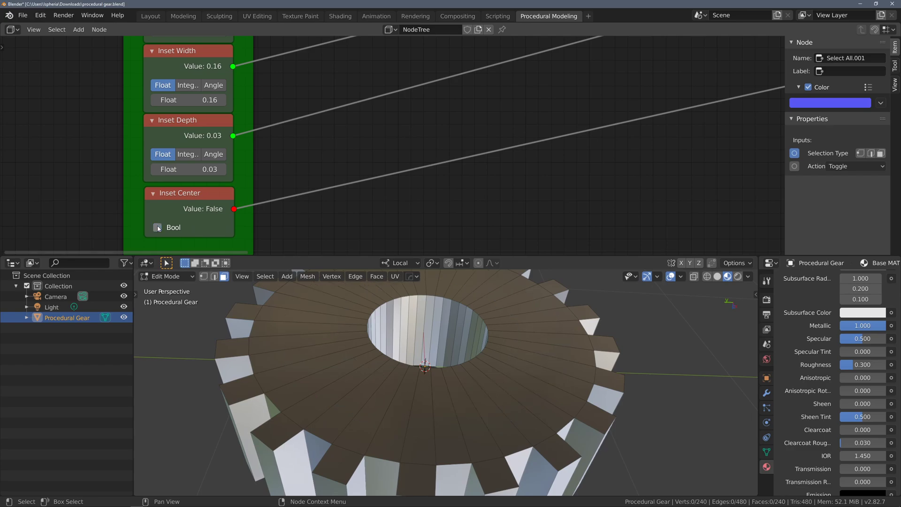
pyautogui.click(157, 227)
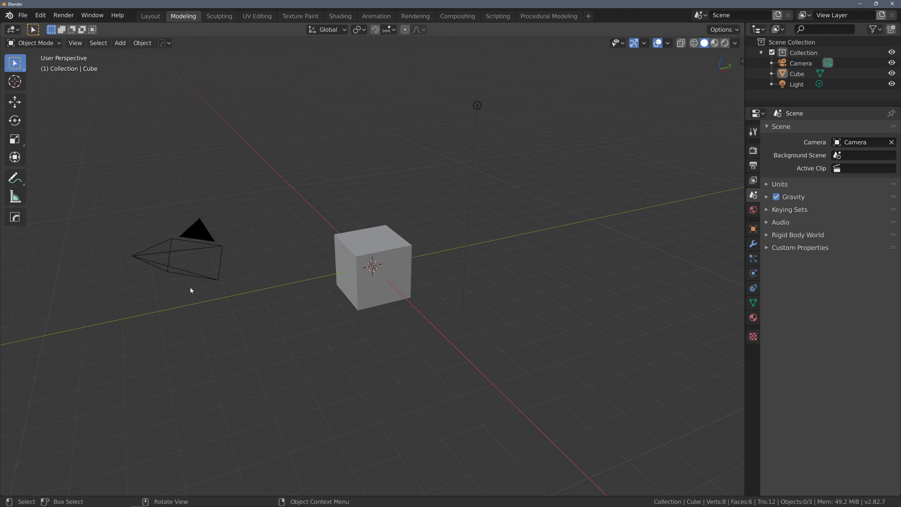
# Install the Sorcar add-on from Sorcar-master.zip in the Blender Foundation folder
pyautogui.click(58, 501)
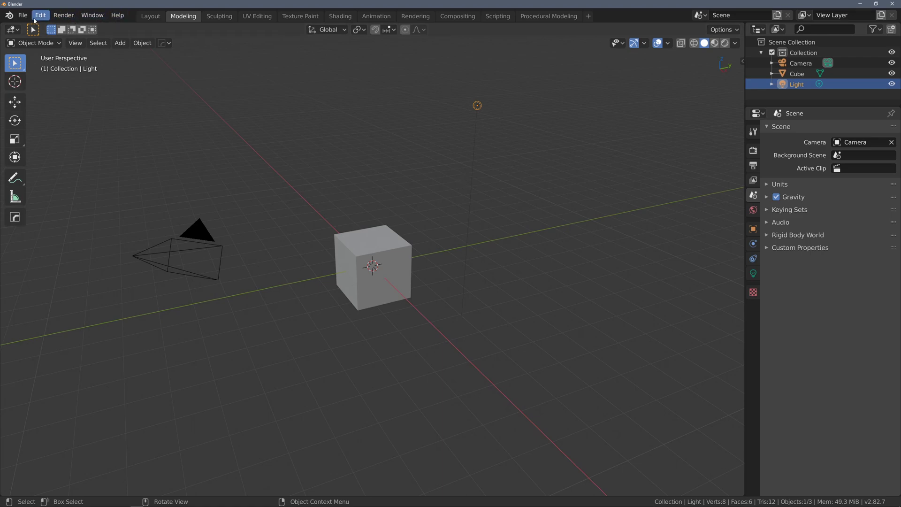
pyautogui.click(40, 15)
pyautogui.click(67, 165)
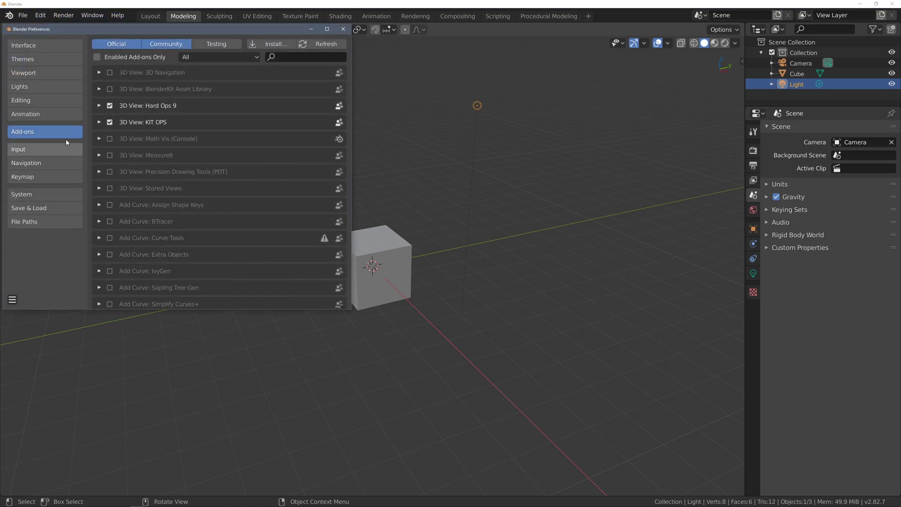
pyautogui.click(271, 44)
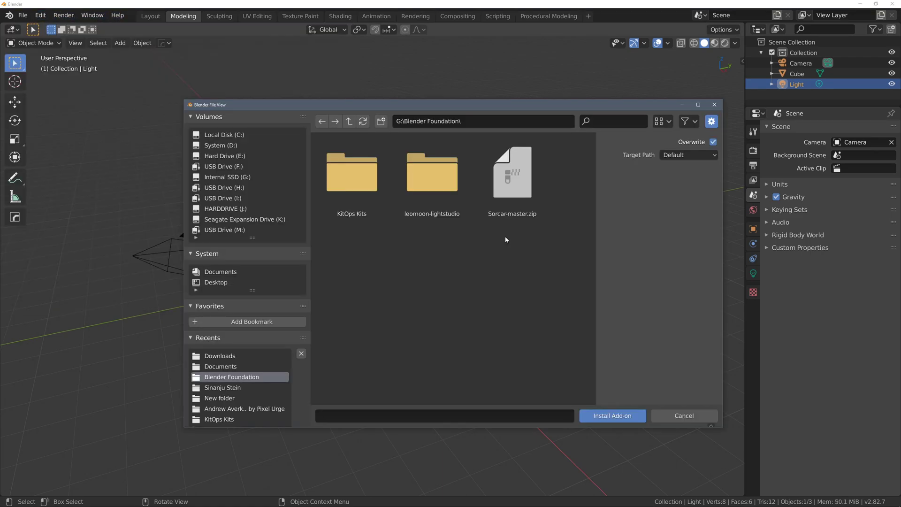
pyautogui.doubleClick(511, 197)
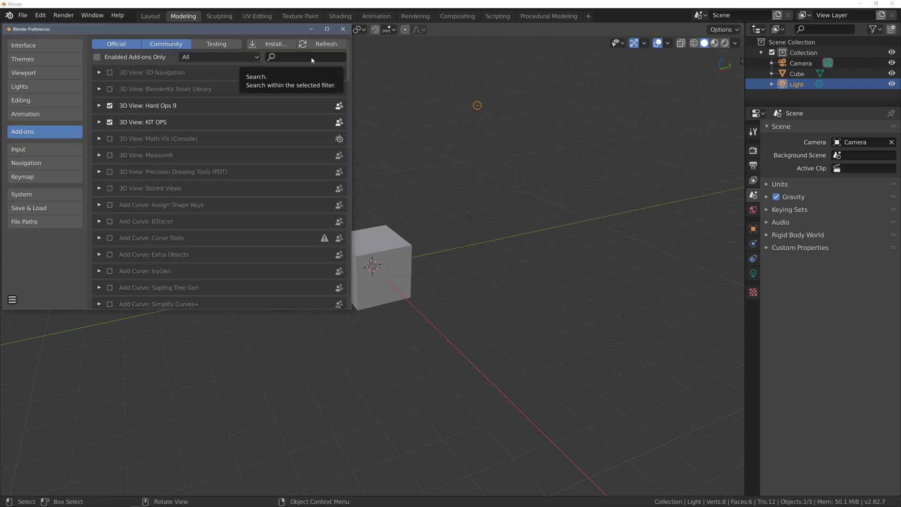
# Search the add-ons for "sor" to check that Sorcar is enabled, and close the preferences
pyautogui.click(311, 57)
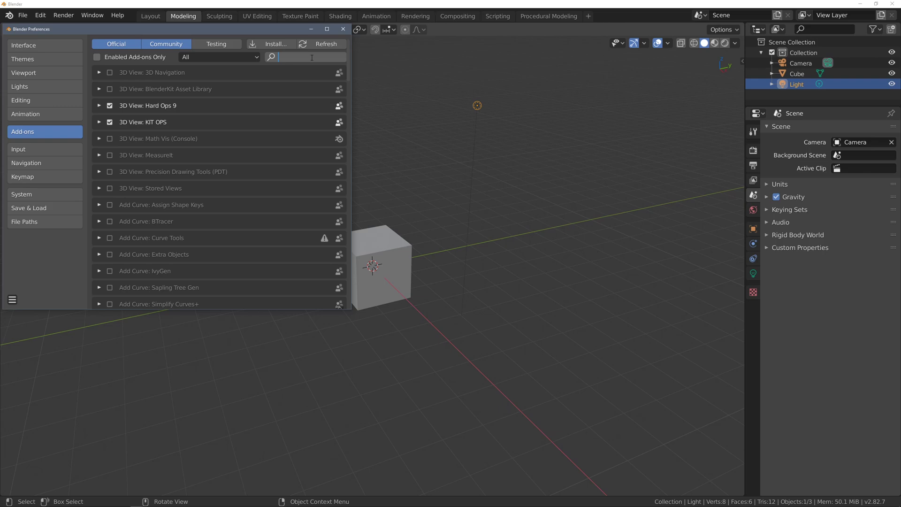
pyautogui.write('sor')
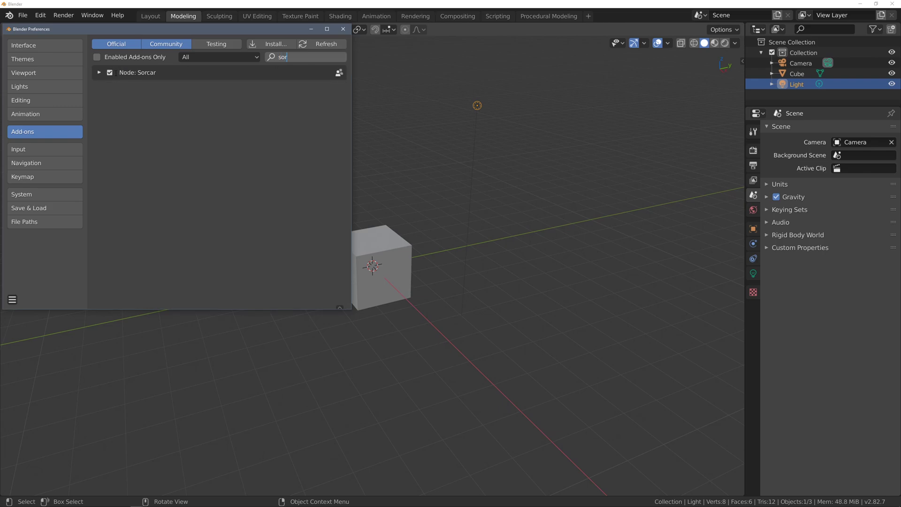
pyautogui.click(343, 29)
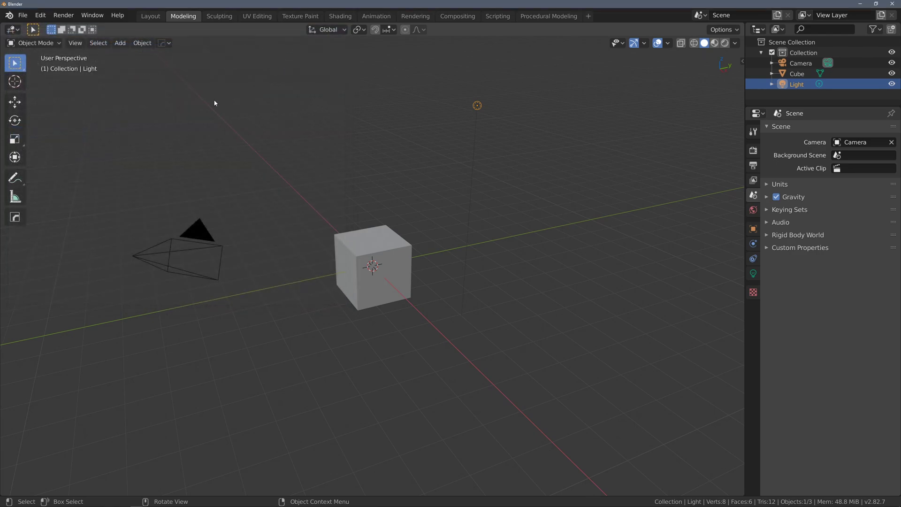
# Split the 3D viewport horizontally into two areas and switch the upper one to the Sorcar editor
pyautogui.click(215, 103)
pyautogui.moveTo(6, 492); pyautogui.dragTo(28, 247)
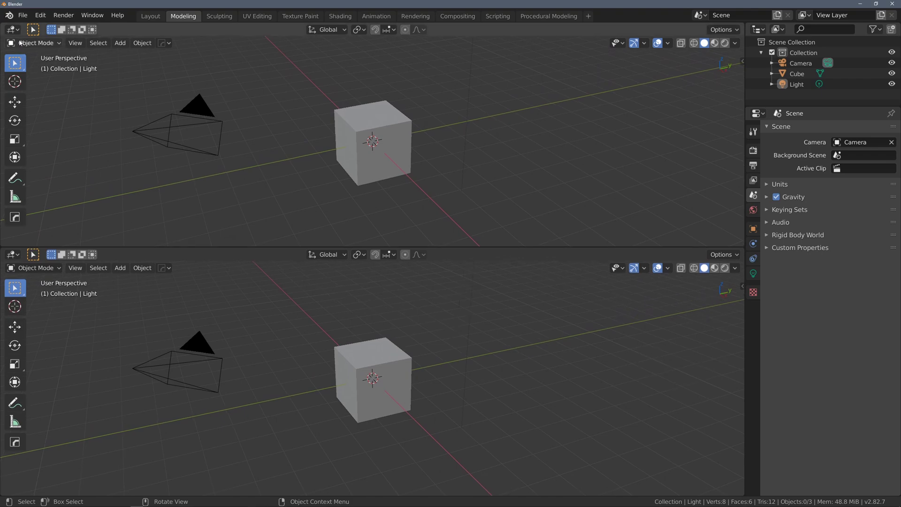
pyautogui.click(16, 30)
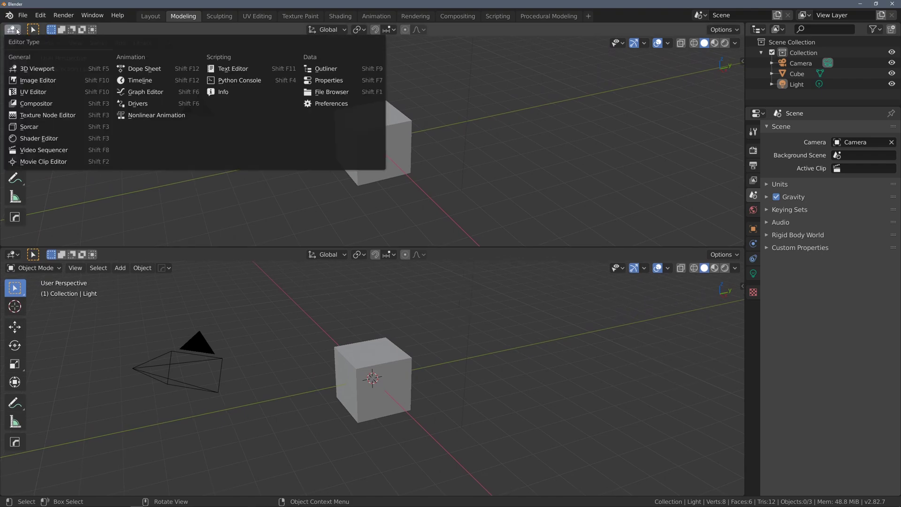
pyautogui.click(50, 127)
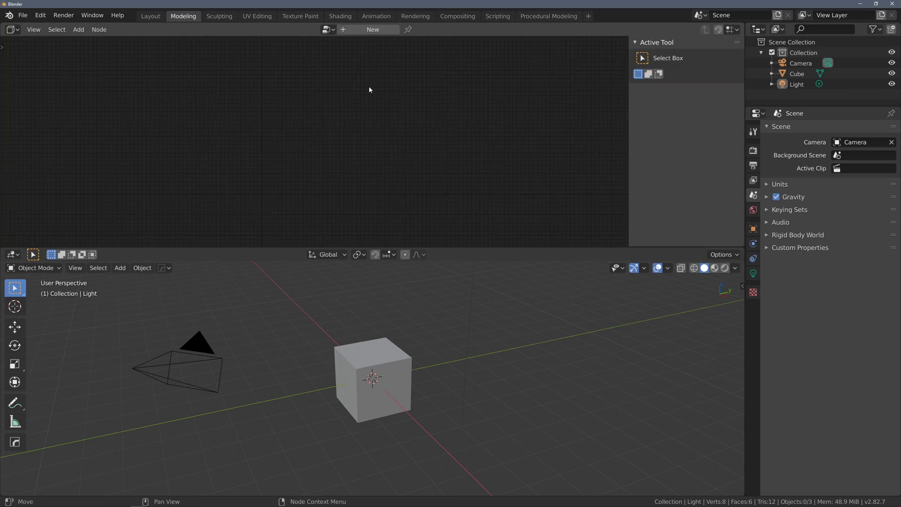
pyautogui.scroll(2, 310, 117)
pyautogui.moveTo(372, 110); pyautogui.dragTo(320, 127, button='middle')
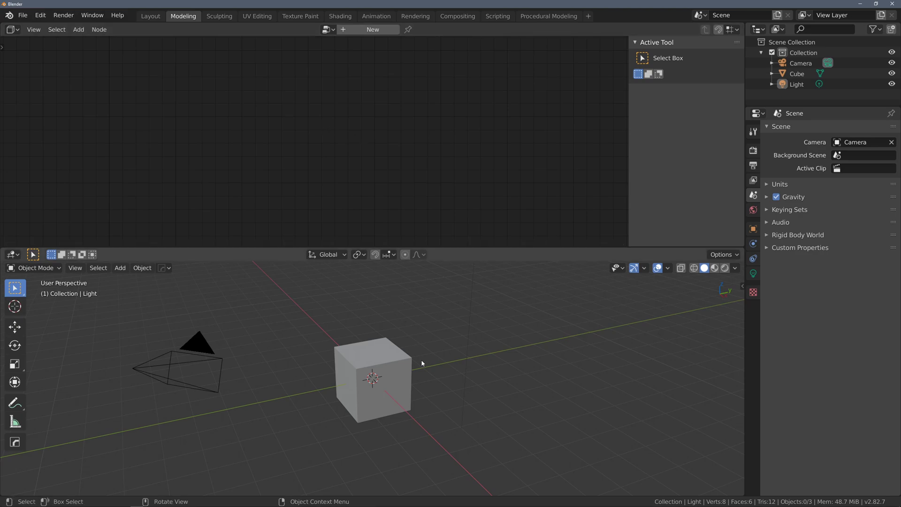
# Delete the default cube, camera and light from the scene
pyautogui.click(398, 366)
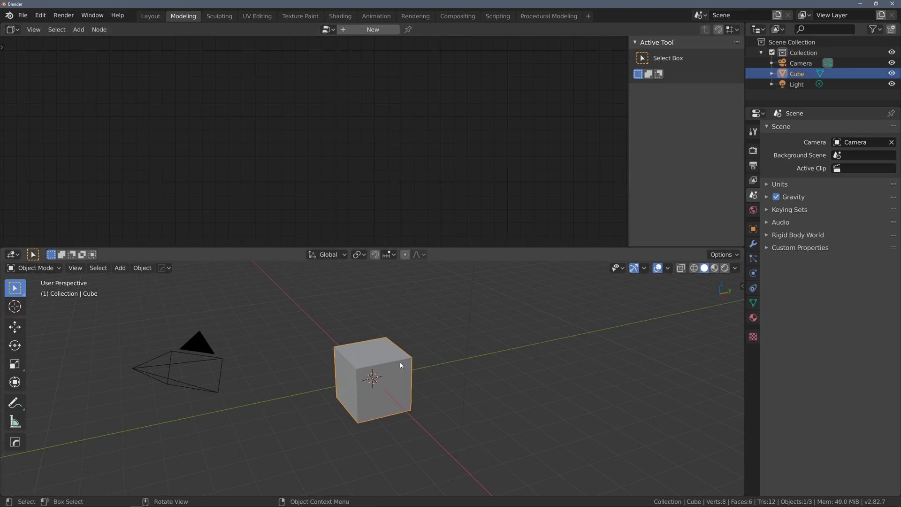
pyautogui.press('x')
pyautogui.click(401, 363)
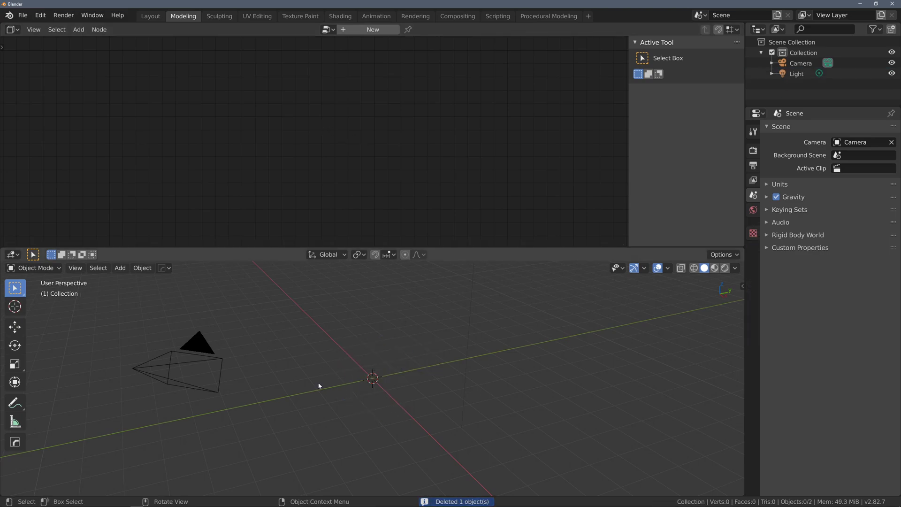
pyautogui.click(802, 65)
pyautogui.keyDown('shift'); pyautogui.click(799, 75); pyautogui.keyUp('shift')
pyautogui.press('x')
pyautogui.click(463, 309)
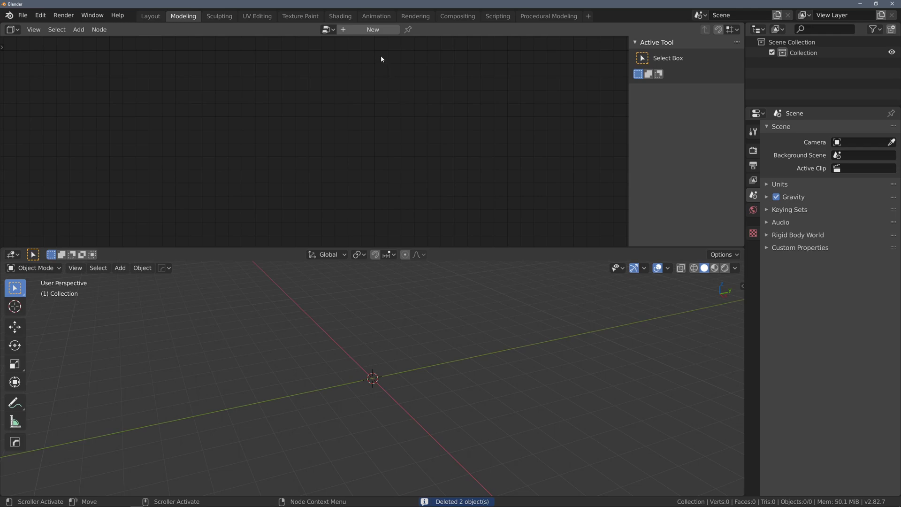
# Create a new Sorcar node tree and add a Create Cylinder node to it
pyautogui.click(367, 29)
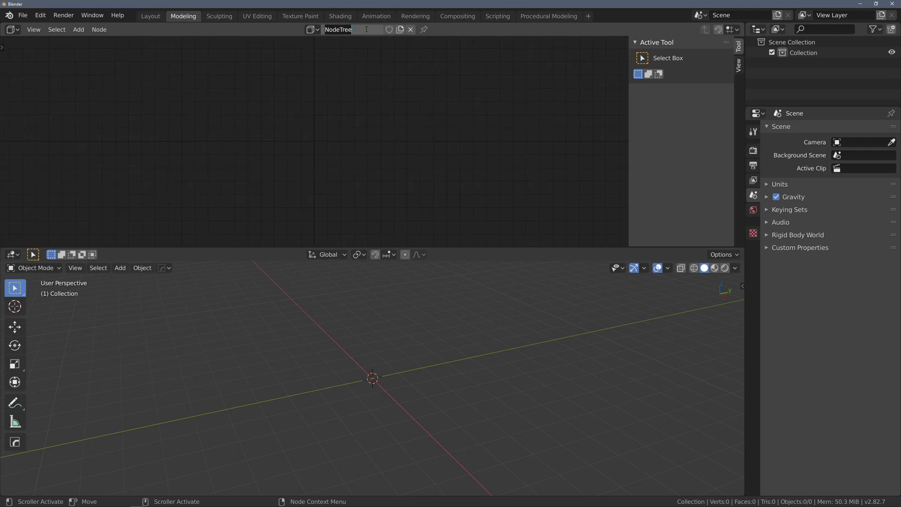
pyautogui.click(319, 78)
pyautogui.hotkey('shift', 'a')
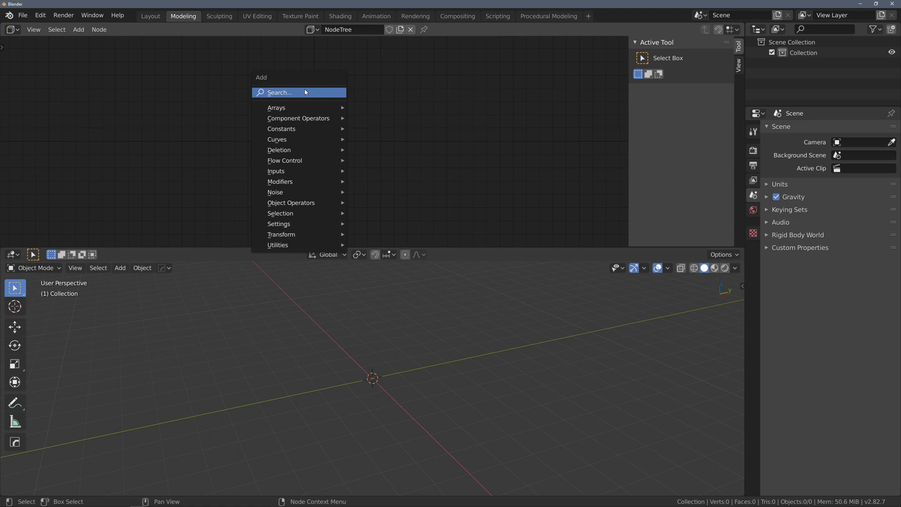
pyautogui.click(287, 93)
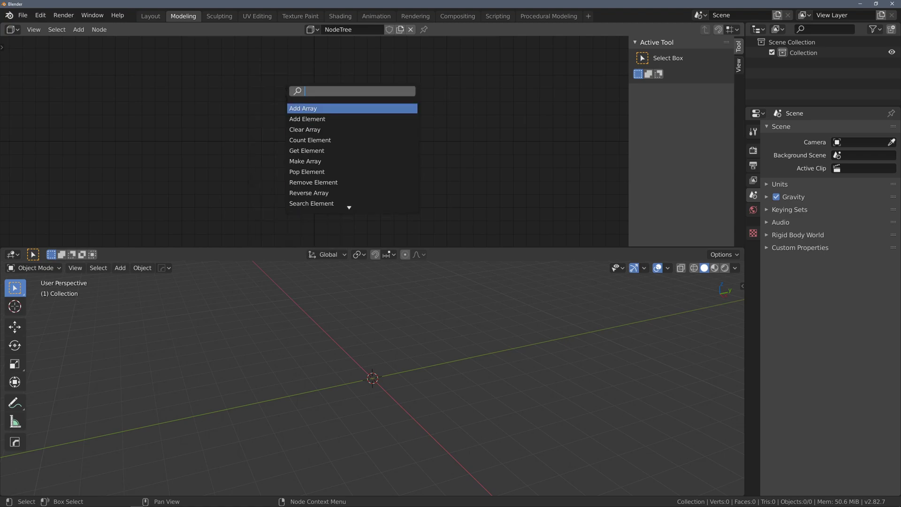
pyautogui.write('cyl')
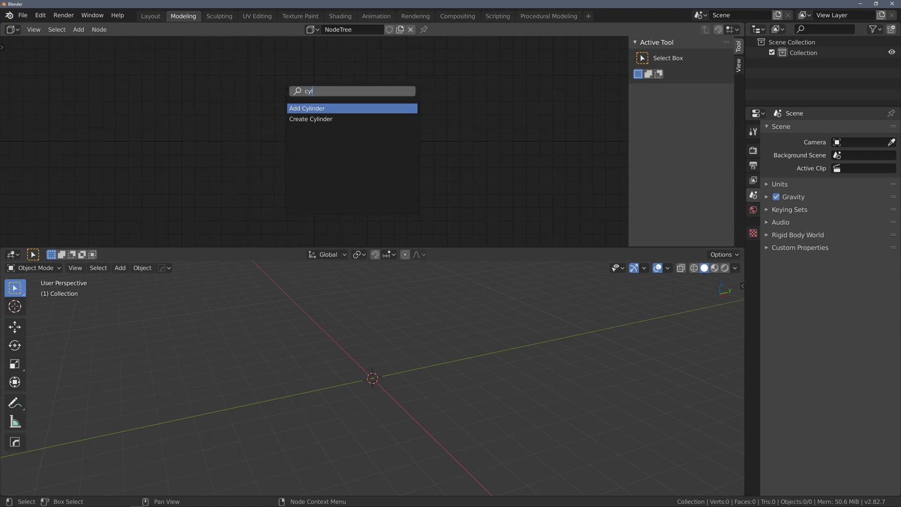
pyautogui.click(314, 119)
pyautogui.click(229, 100)
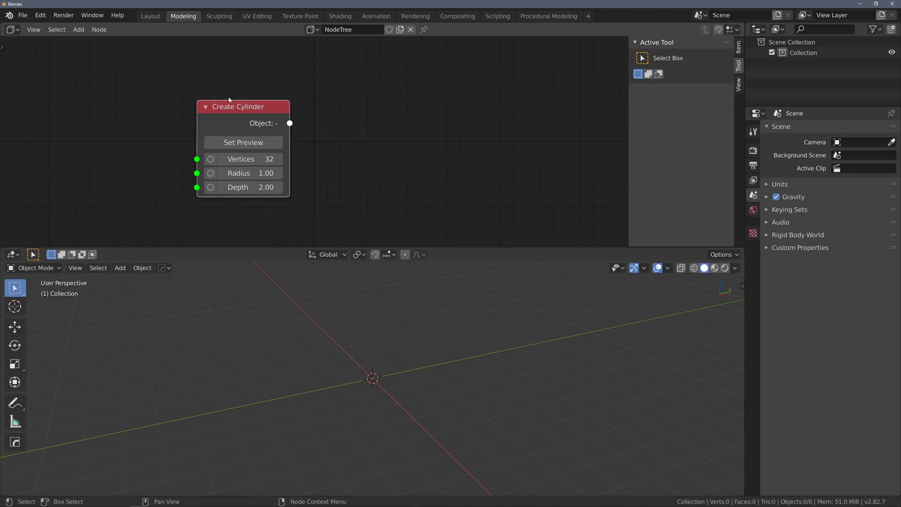
# Add an Add Cylinder node beside the Create Cylinder node and set it as the preview
pyautogui.hotkey('shift', 'a')
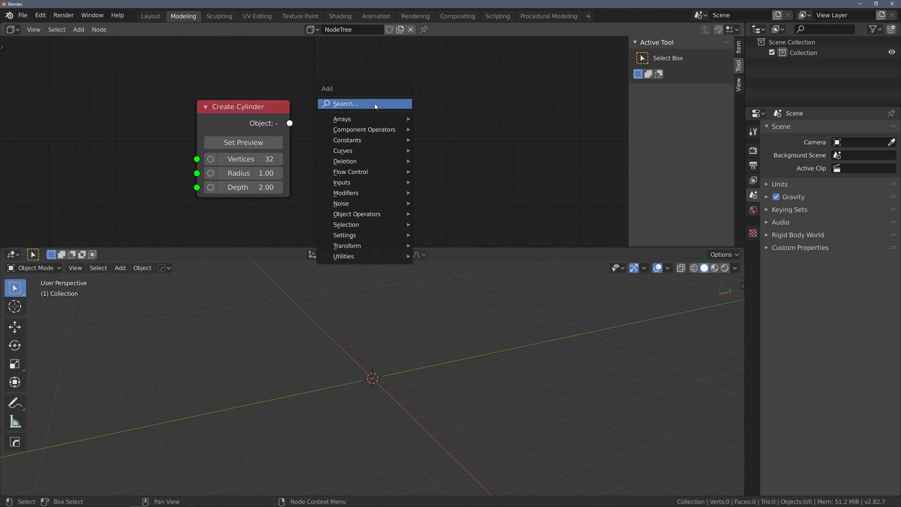
pyautogui.click(375, 104)
pyautogui.write('cy')
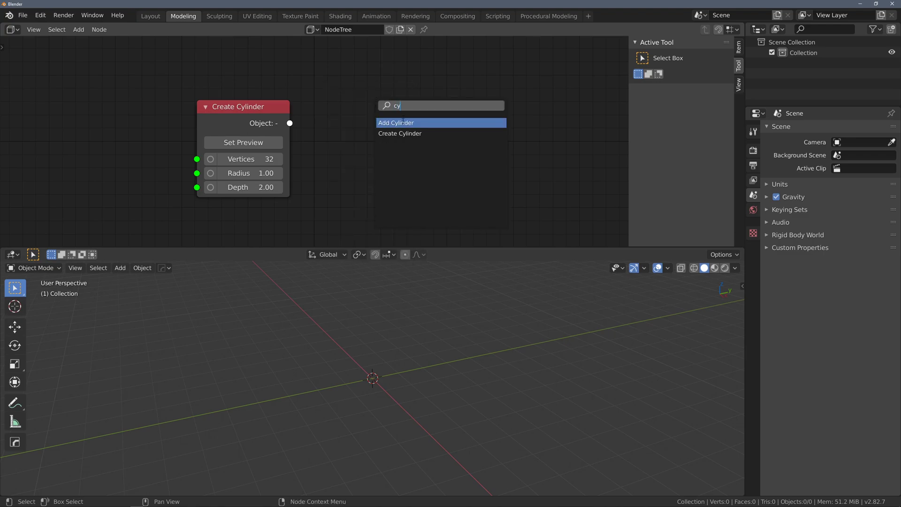
pyautogui.click(402, 122)
pyautogui.click(408, 137)
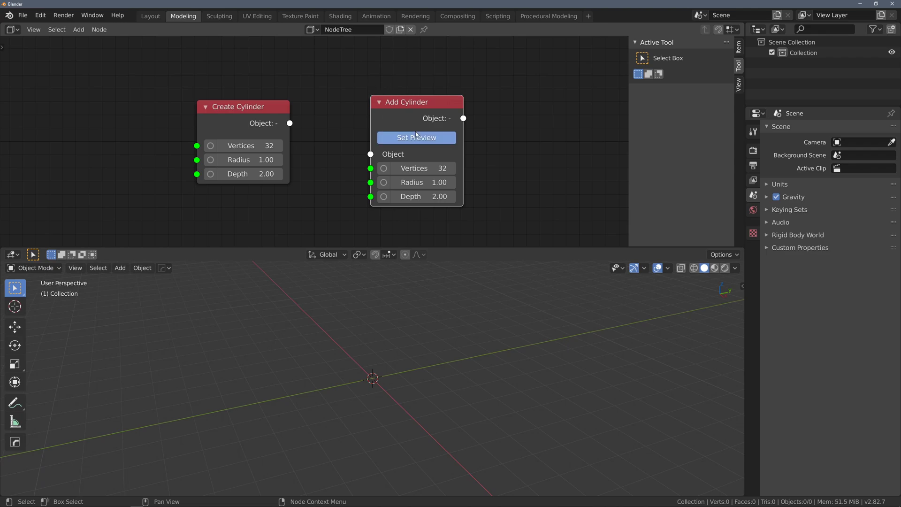
pyautogui.moveTo(407, 102); pyautogui.dragTo(420, 108)
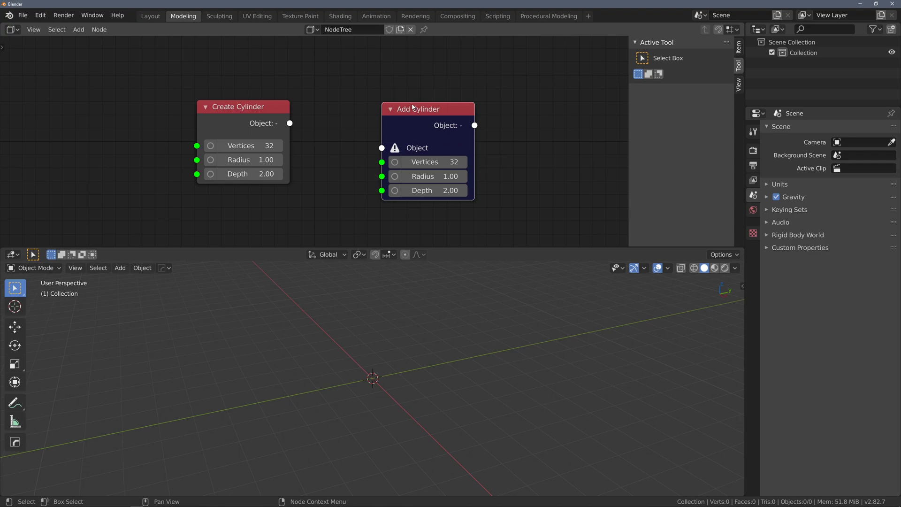
# Move the Create Cylinder node away from Add Cylinder and alternate the preview between both nodes, ending on Create Cylinder
pyautogui.moveTo(275, 102); pyautogui.dragTo(229, 116)
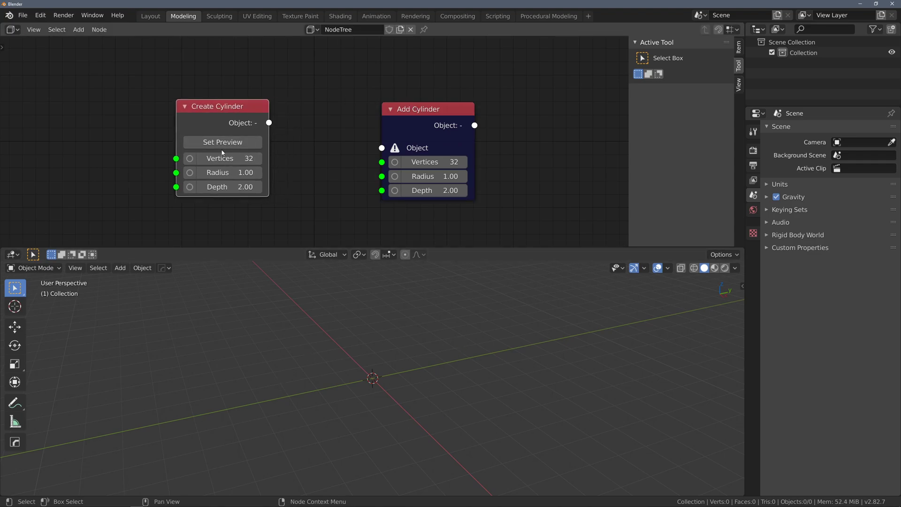
pyautogui.click(222, 143)
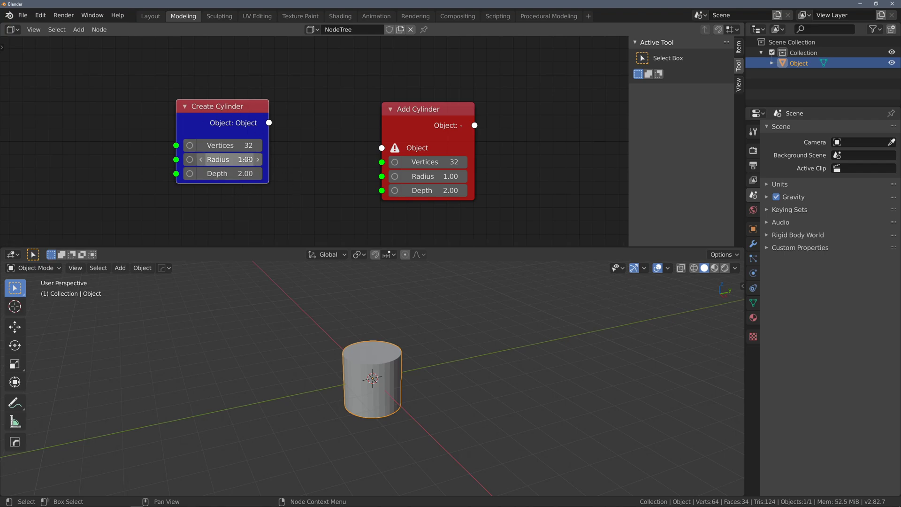
pyautogui.click(434, 112)
pyautogui.click(428, 142)
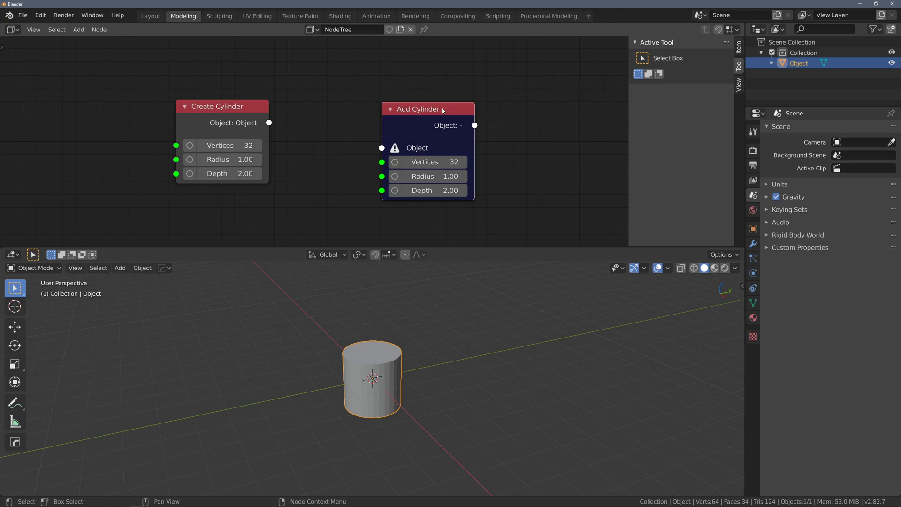
pyautogui.click(235, 106)
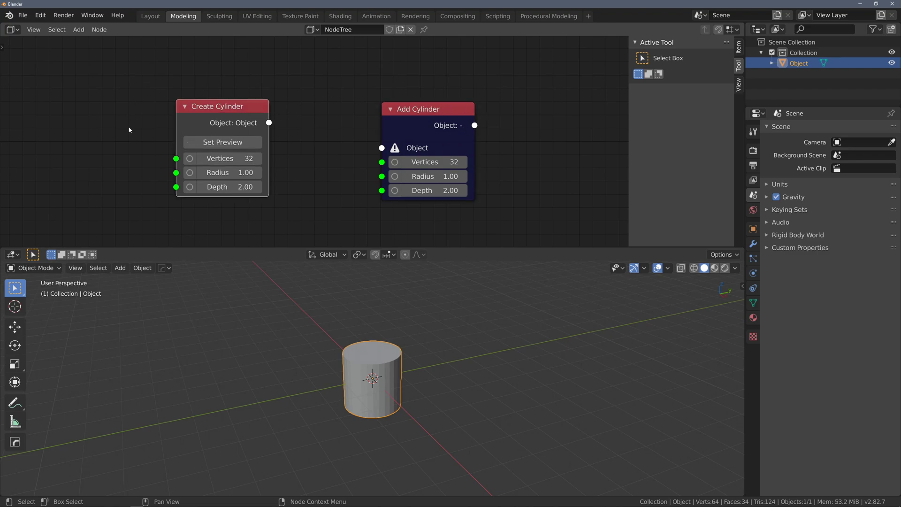
pyautogui.click(226, 145)
# Link Create Cylinder's object output to the Add Cylinder node and preview that node with a radius of about 1.5
pyautogui.moveTo(235, 106); pyautogui.dragTo(382, 148)
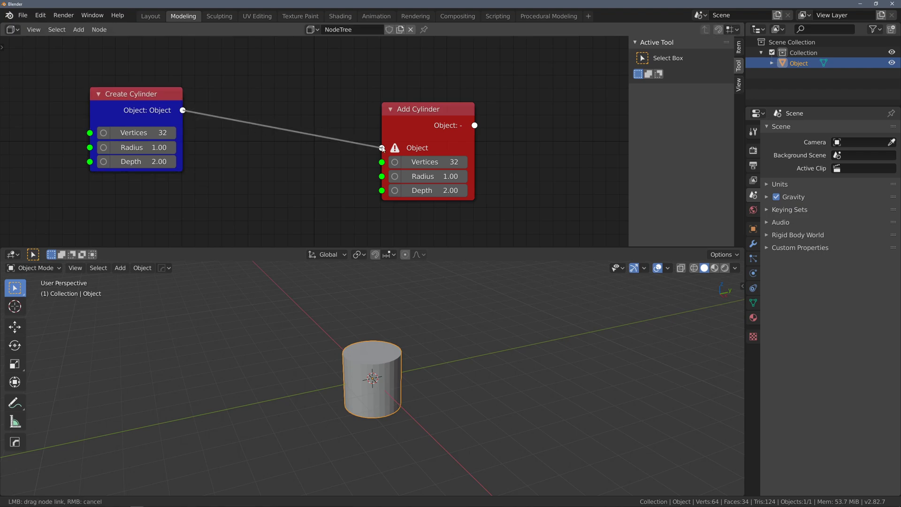
pyautogui.click(424, 115)
pyautogui.click(428, 144)
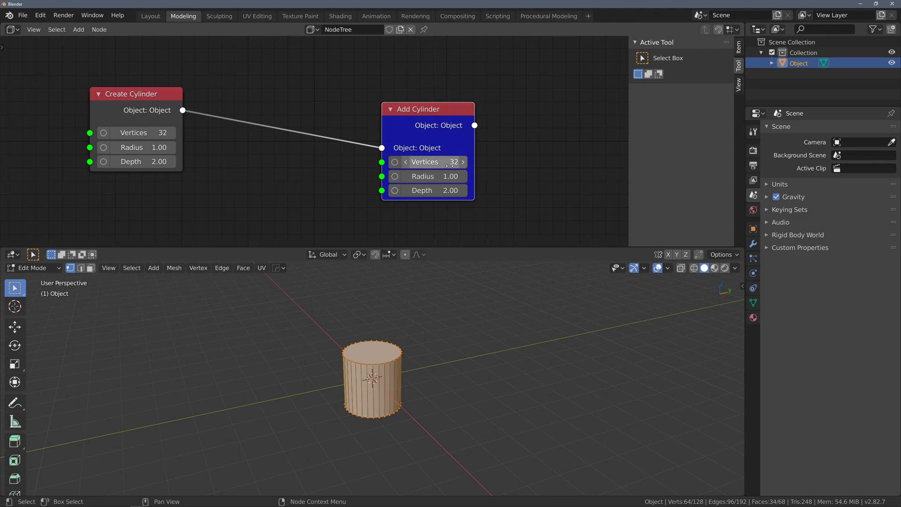
pyautogui.moveTo(450, 176); pyautogui.dragTo(458, 178)
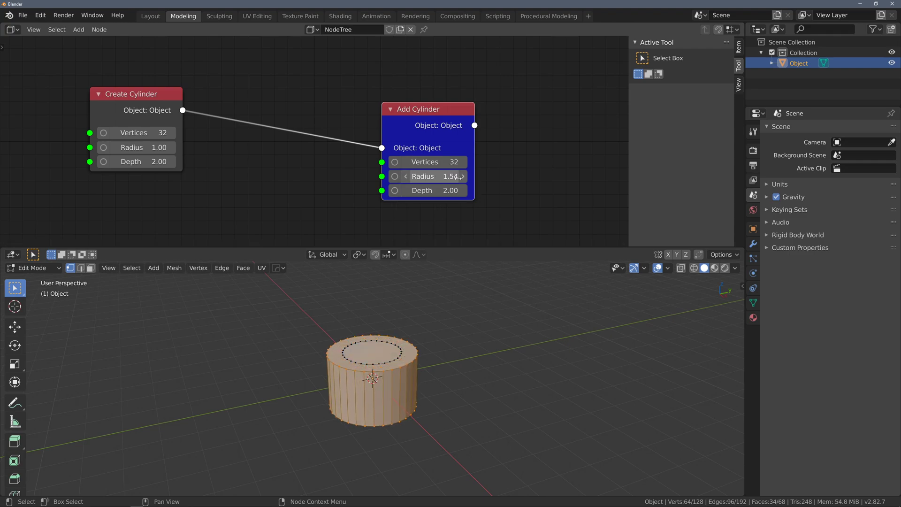
# Delete the Add Cylinder node from the node tree
pyautogui.moveTo(482, 212); pyautogui.dragTo(438, 98)
pyautogui.press('x')
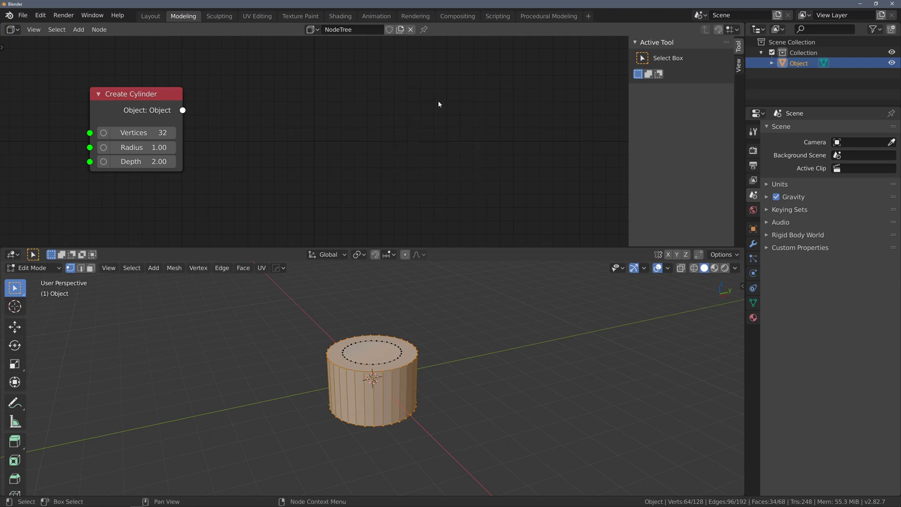
# Reposition and preview the Create Cylinder node, giving it 22 vertices, a radius of about 3.82 and a depth of about 3.68
pyautogui.moveTo(148, 94); pyautogui.dragTo(109, 83)
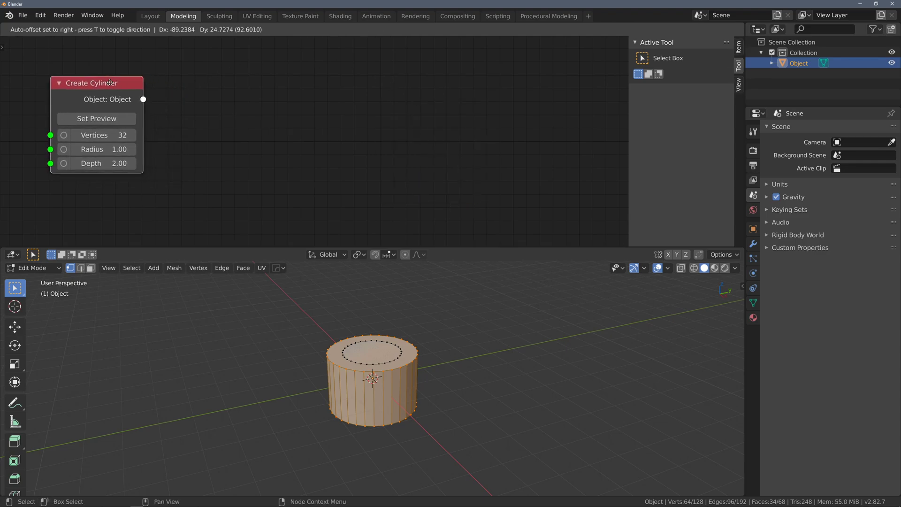
pyautogui.moveTo(107, 135); pyautogui.dragTo(136, 151)
pyautogui.click(106, 122)
pyautogui.rightClick(106, 121)
pyautogui.doubleClick(119, 118)
pyautogui.write('22')
pyautogui.press('Return')
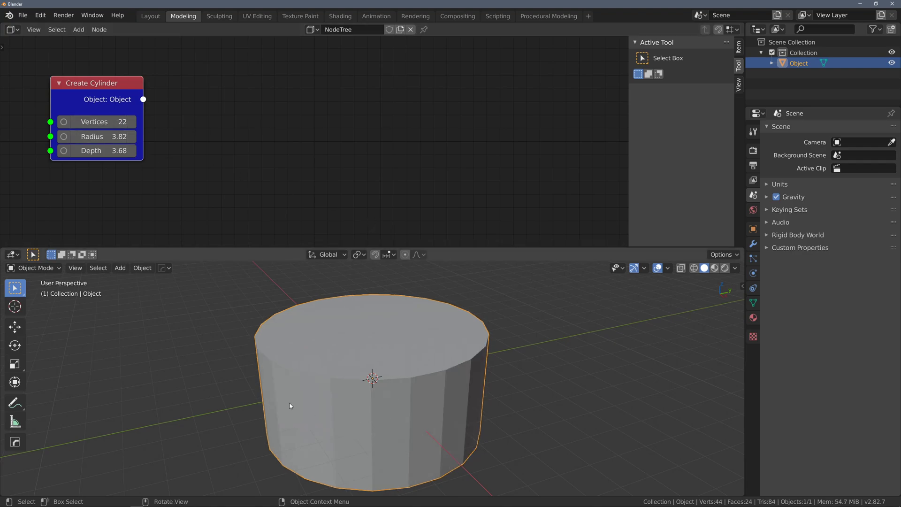
# Enter Edit Mode and select four alternating side faces of the cylinder by hand
pyautogui.moveTo(384, 301)
pyautogui.mouseDown(button='middle')
pyautogui.moveTo(385, 331)
pyautogui.moveTo(395, 303)
pyautogui.mouseUp(button='middle')
pyautogui.scroll(-2, 385, 331)
pyautogui.press('Tab')
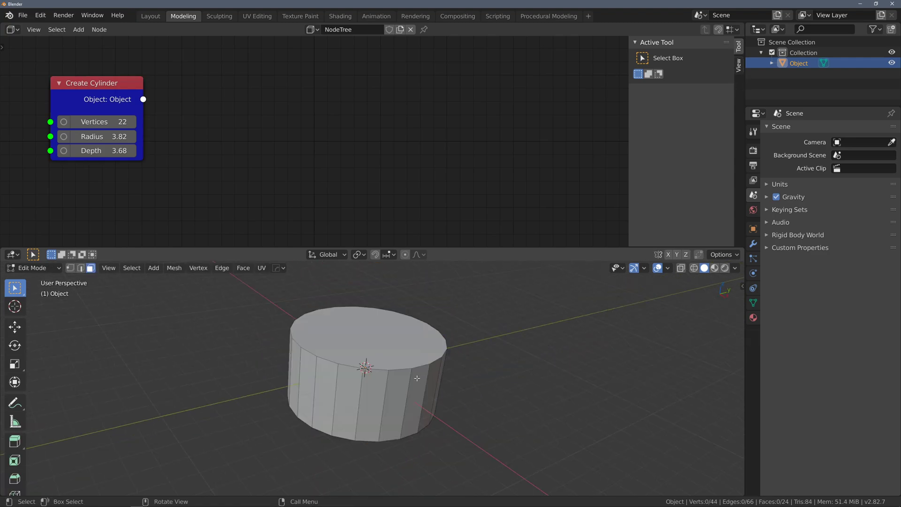
pyautogui.moveTo(421, 355); pyautogui.dragTo(411, 371, button='middle')
pyautogui.moveTo(363, 305); pyautogui.dragTo(376, 368, button='middle')
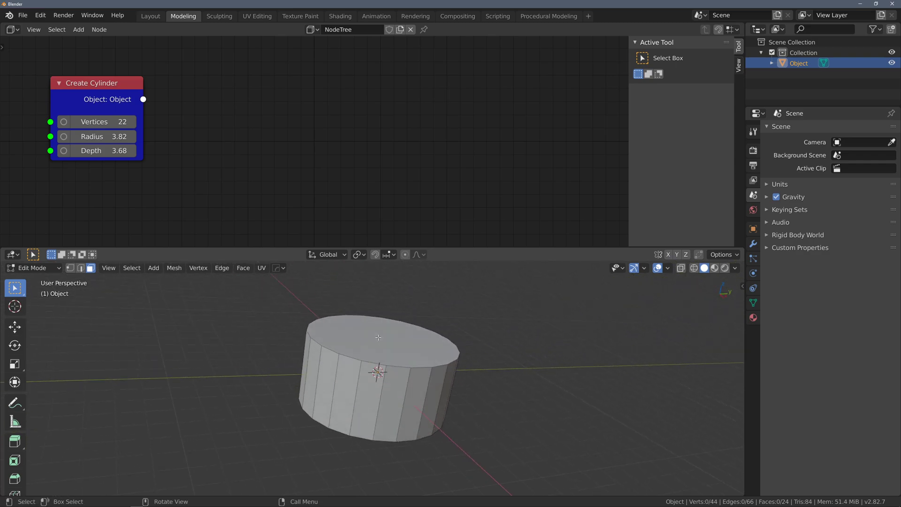
pyautogui.click(389, 389)
pyautogui.keyDown('shift'); pyautogui.click(355, 386); pyautogui.keyUp('shift')
pyautogui.keyDown('shift'); pyautogui.click(312, 379); pyautogui.keyUp('shift')
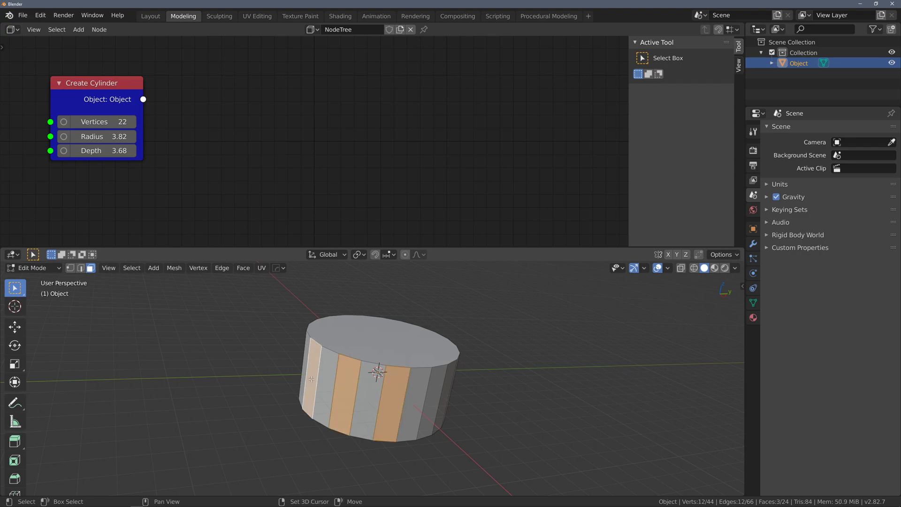
pyautogui.moveTo(302, 414); pyautogui.dragTo(370, 418, button='middle')
pyautogui.keyDown('shift'); pyautogui.click(265, 378); pyautogui.keyUp('shift')
pyautogui.moveTo(398, 379); pyautogui.dragTo(381, 371, button='middle')
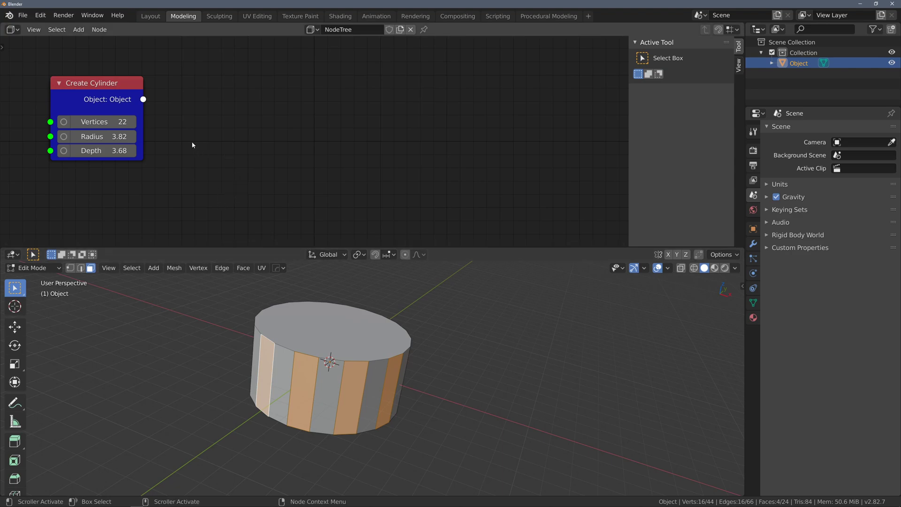
# Set the cylinder's vertices to 24 and place a Select Face by Sides node beside the Create Cylinder node
pyautogui.click(131, 122)
pyautogui.click(132, 123)
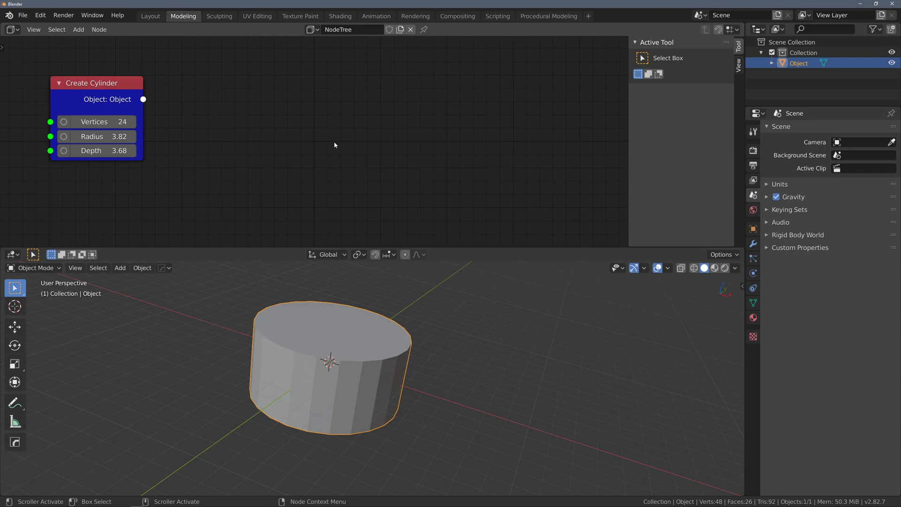
pyautogui.hotkey('shift', 'a')
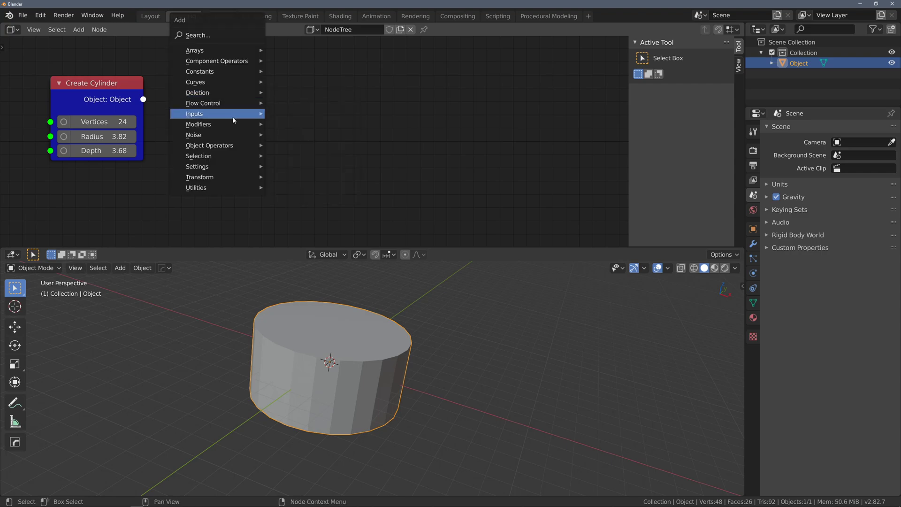
pyautogui.moveTo(228, 158)
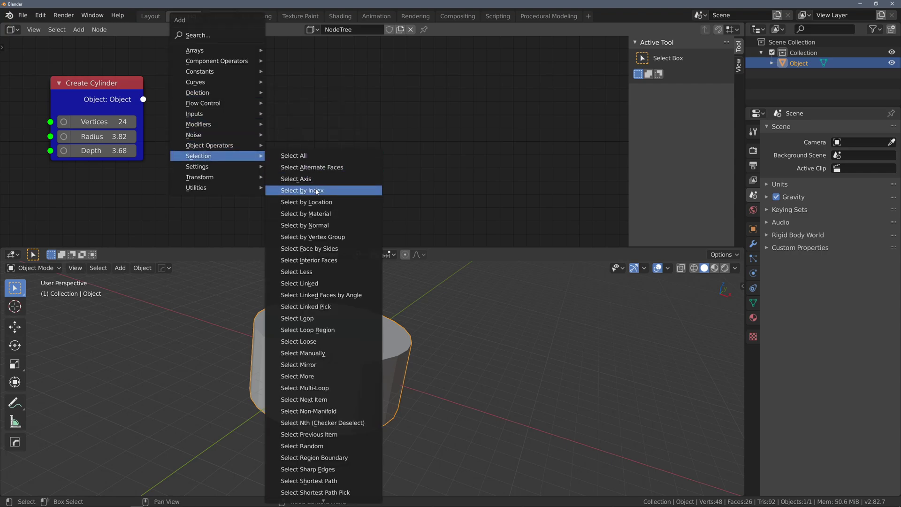
pyautogui.click(320, 248)
pyautogui.click(274, 214)
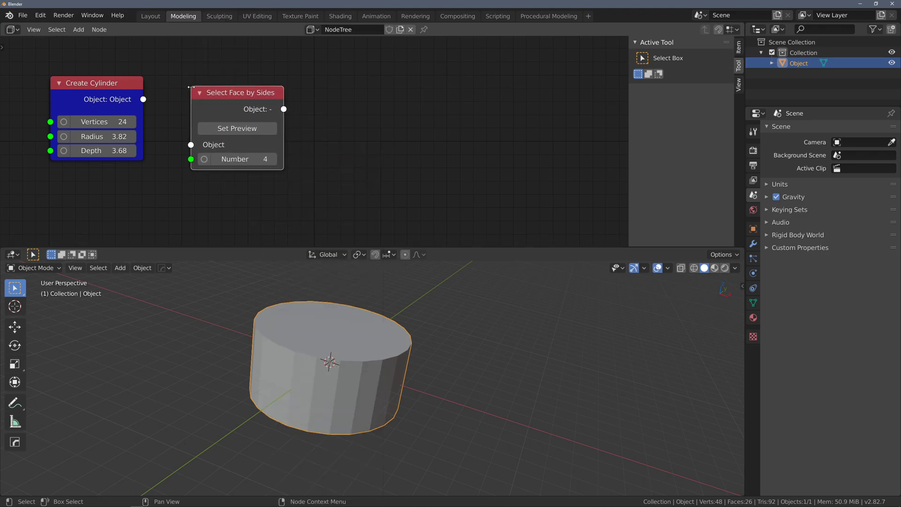
# Link Create Cylinder's object output to the Select Face by Sides node and set that node as the preview
pyautogui.moveTo(361, 312); pyautogui.dragTo(357, 342, button='middle')
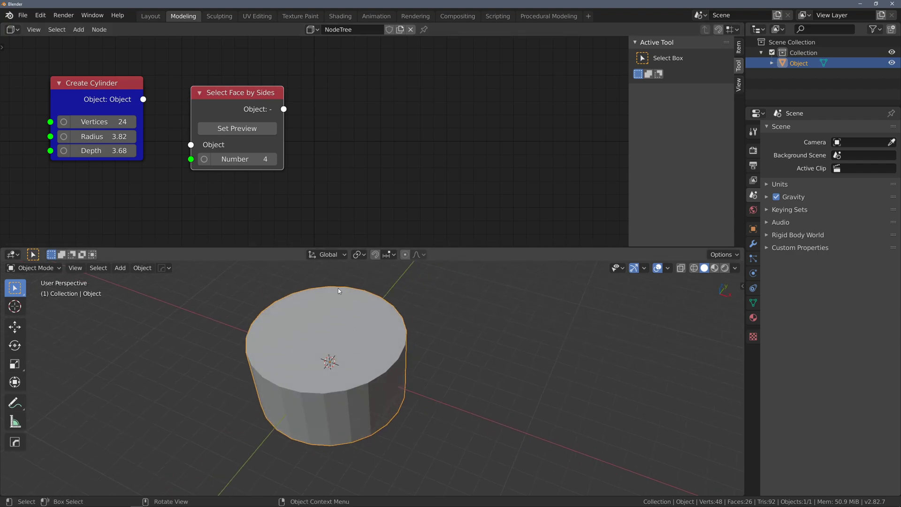
pyautogui.moveTo(377, 428); pyautogui.dragTo(394, 420, button='middle')
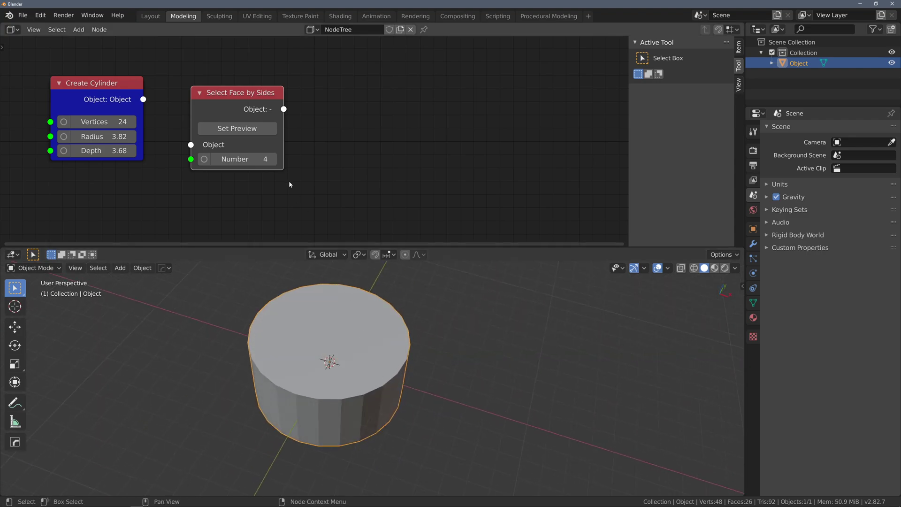
pyautogui.click(143, 100)
pyautogui.moveTo(190, 145); pyautogui.dragTo(191, 145)
pyautogui.moveTo(258, 154); pyautogui.dragTo(233, 143)
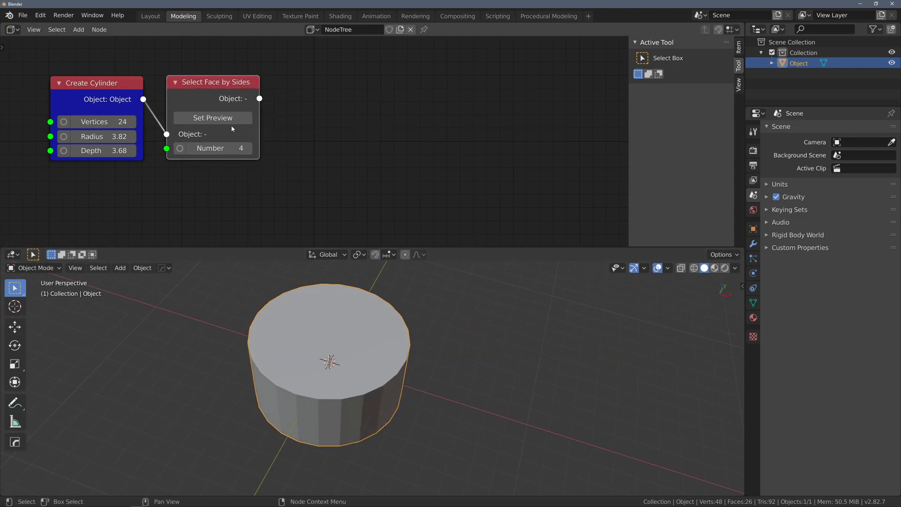
pyautogui.click(229, 120)
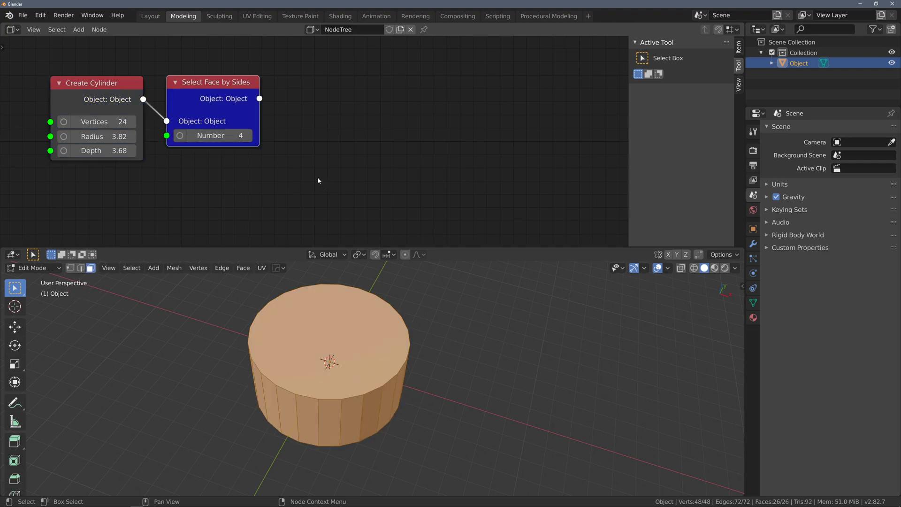
pyautogui.moveTo(358, 371)
pyautogui.mouseDown(button='middle')
pyautogui.moveTo(359, 342)
pyautogui.moveTo(360, 364)
pyautogui.mouseUp(button='middle')
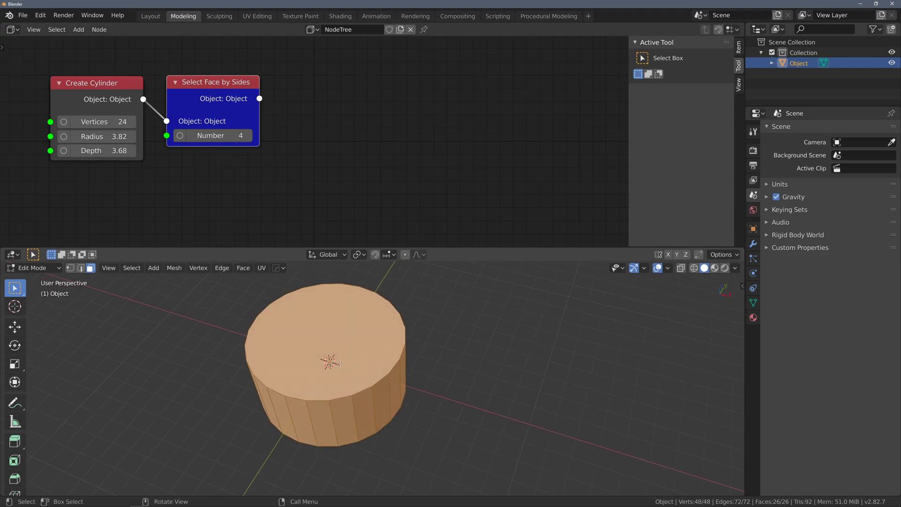
# Turn off Extend in the Select Face by Sides node's properties so only the four-sided faces are selected
pyautogui.click(740, 48)
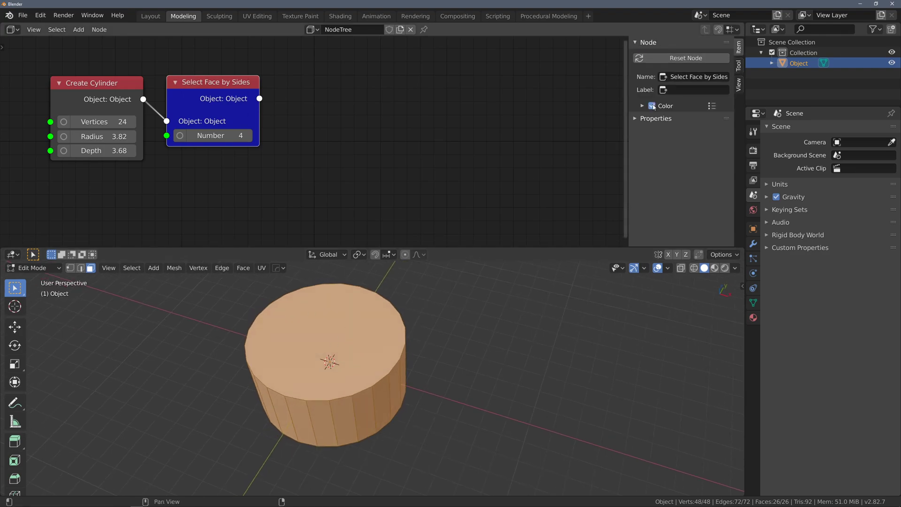
pyautogui.click(641, 118)
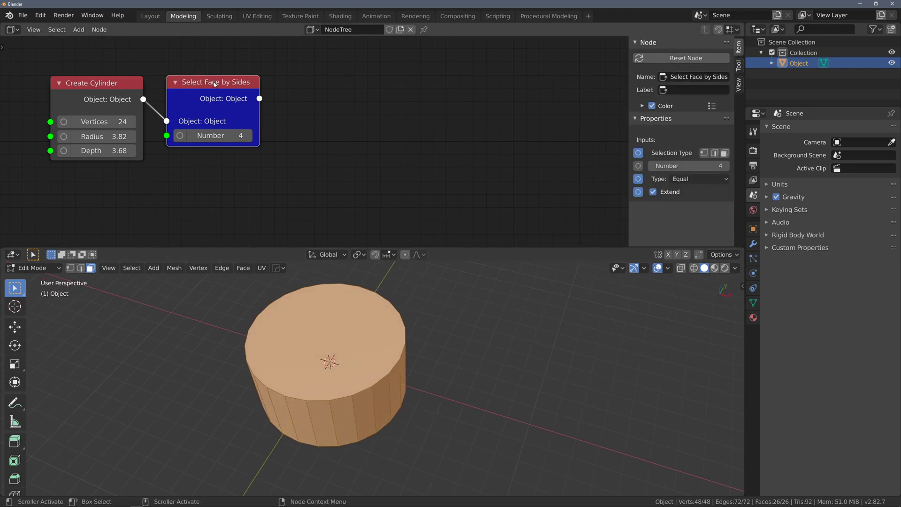
pyautogui.moveTo(214, 85); pyautogui.dragTo(209, 83)
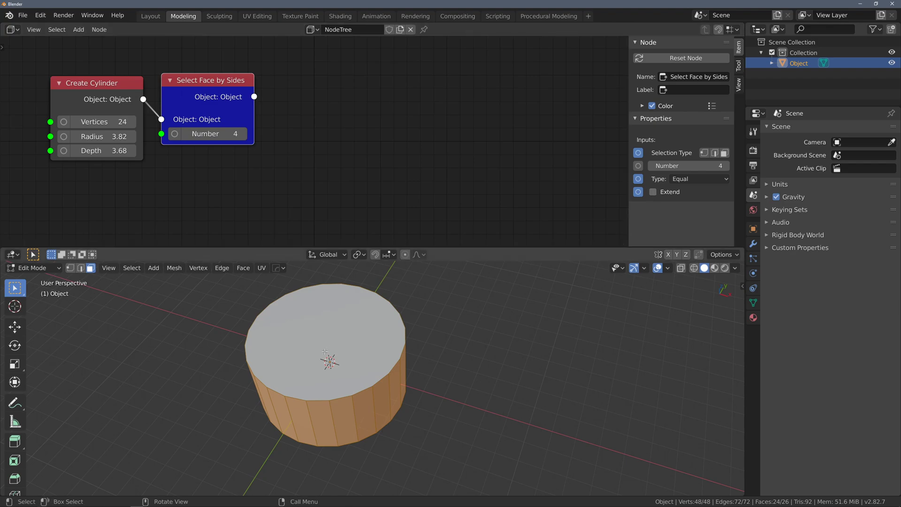
pyautogui.moveTo(412, 364); pyautogui.dragTo(394, 384, button='middle')
pyautogui.scroll(-1, 418, 347)
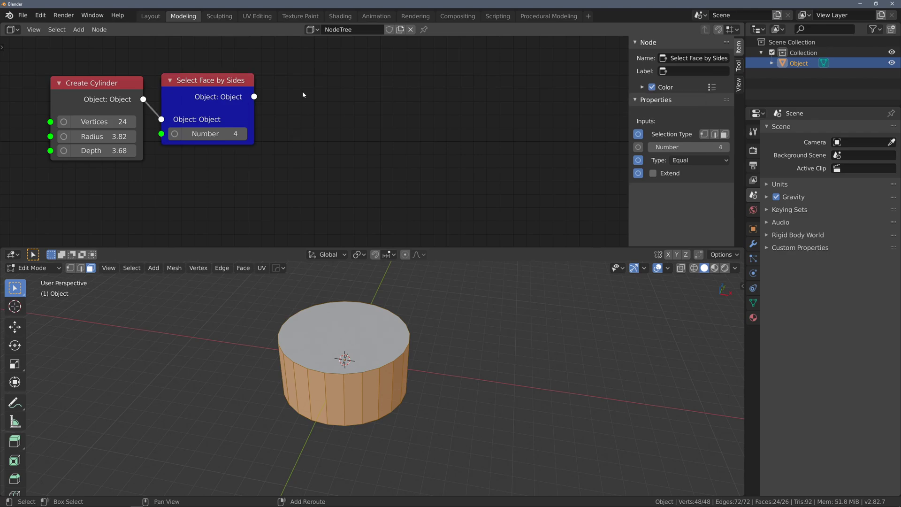
# Add a Select Nth (Checker Deselect) node after the Select Face by Sides node
pyautogui.hotkey('shift', 'a')
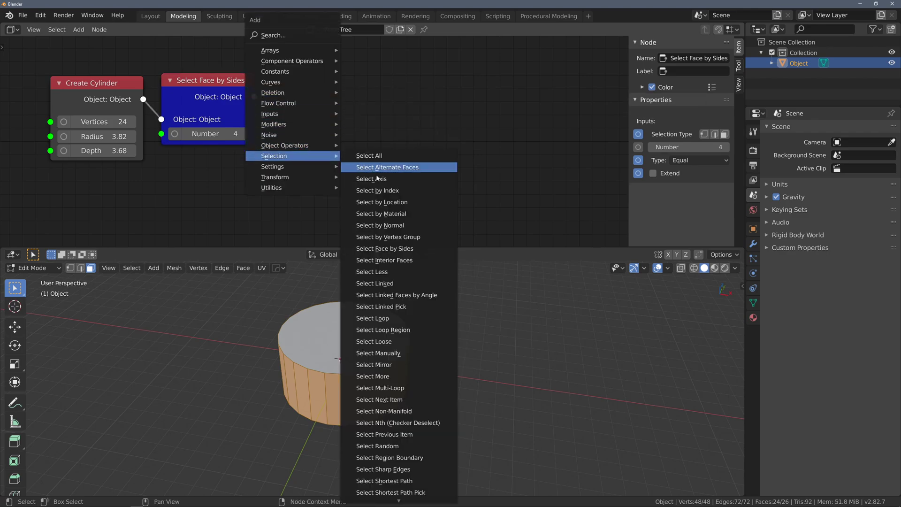
pyautogui.click(302, 37)
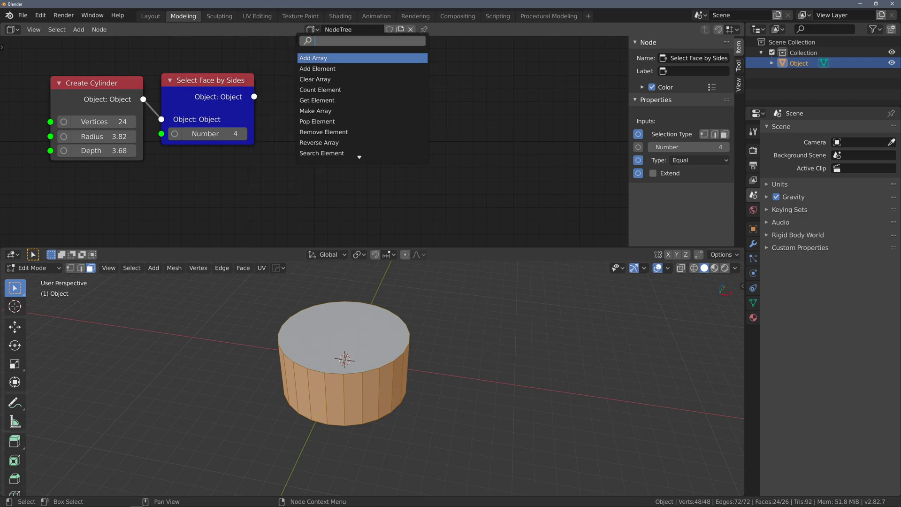
pyautogui.write('check')
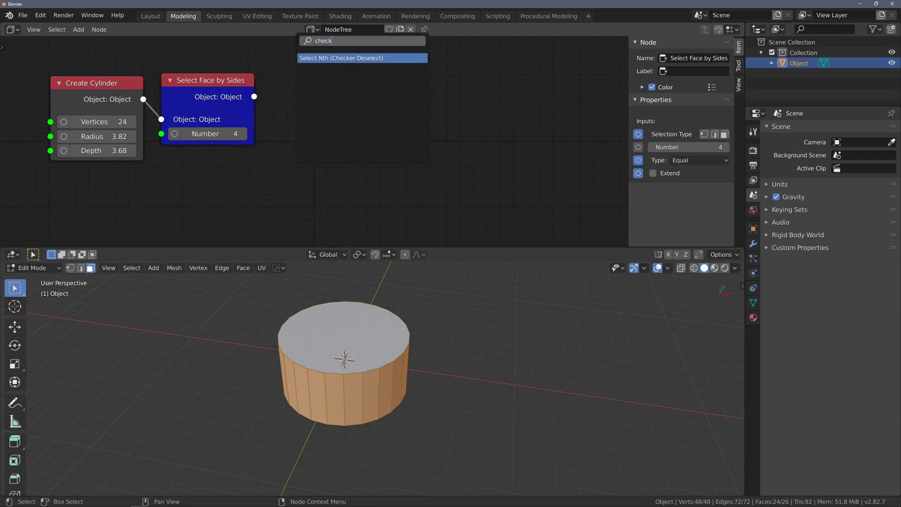
pyautogui.press('Return')
pyautogui.click(281, 70)
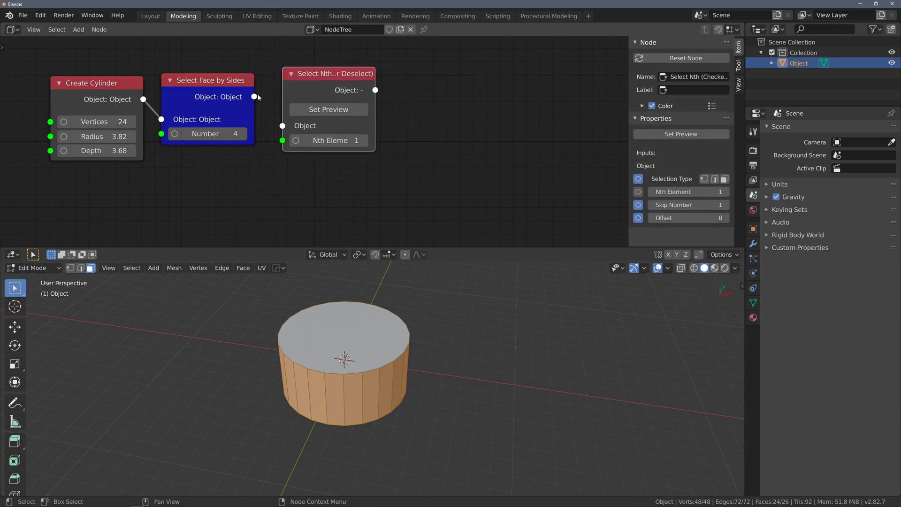
# Link the Select Face by Sides output to the Select Nth node and set Select Nth as the preview
pyautogui.moveTo(256, 98); pyautogui.dragTo(297, 126)
pyautogui.click(314, 111)
pyautogui.moveTo(404, 387)
pyautogui.mouseDown(button='middle')
pyautogui.moveTo(466, 318)
pyautogui.moveTo(465, 326)
pyautogui.moveTo(418, 339)
pyautogui.moveTo(398, 394)
pyautogui.moveTo(410, 378)
pyautogui.mouseUp(button='middle')
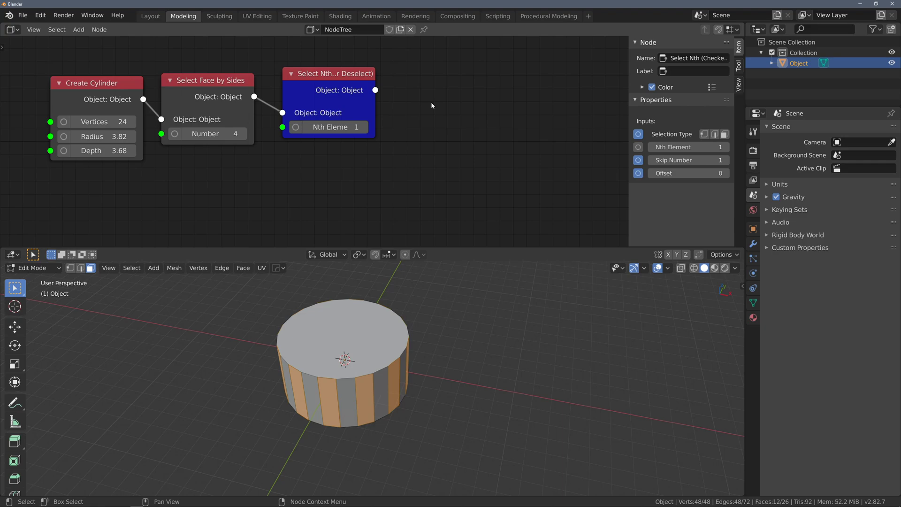
# Add an Extrude node after the Select Nth node and link Select Nth's object output to it
pyautogui.hotkey('shift', 'a')
pyautogui.click(430, 84)
pyautogui.write('extru')
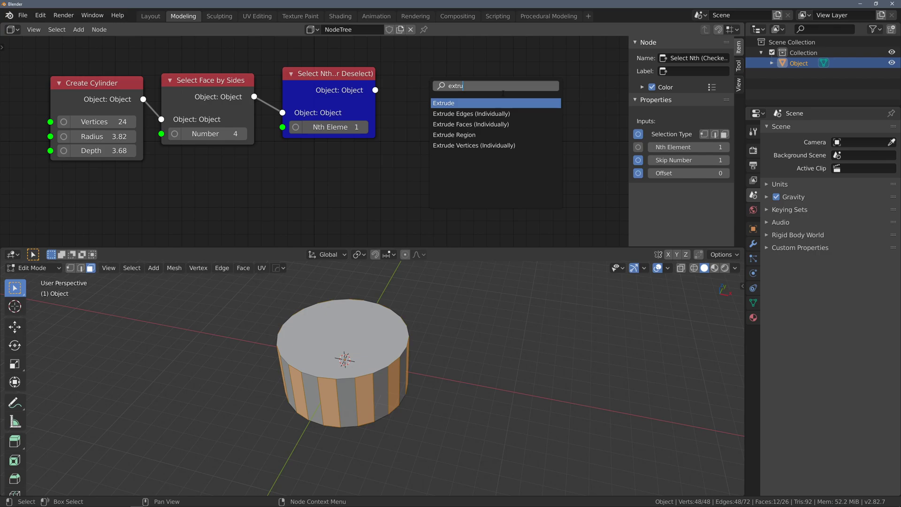
pyautogui.click(472, 103)
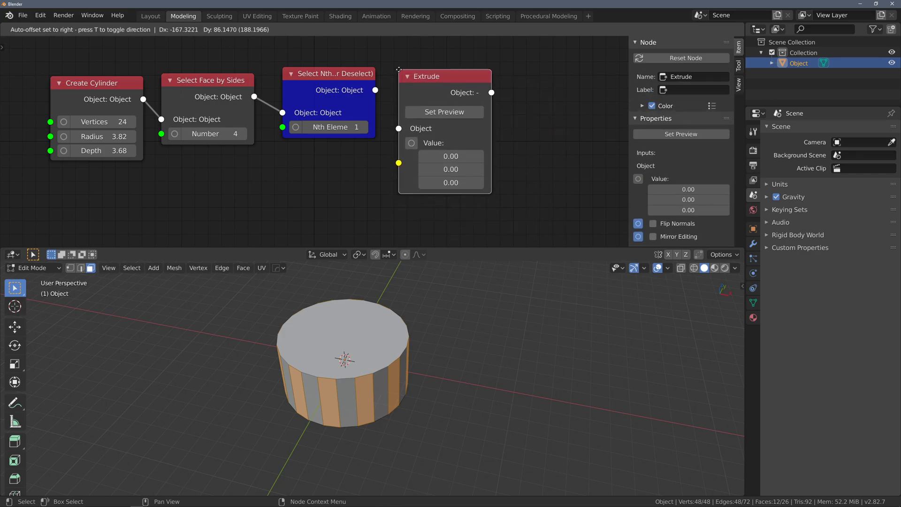
pyautogui.click(394, 81)
pyautogui.moveTo(375, 90); pyautogui.dragTo(399, 126)
# Try extruding the alternating faces with a first (X) value of about 1.41 in the Extrude node
pyautogui.click(451, 142)
pyautogui.write('1.2')
pyautogui.press('Return')
pyautogui.moveTo(469, 146); pyautogui.dragTo(483, 146)
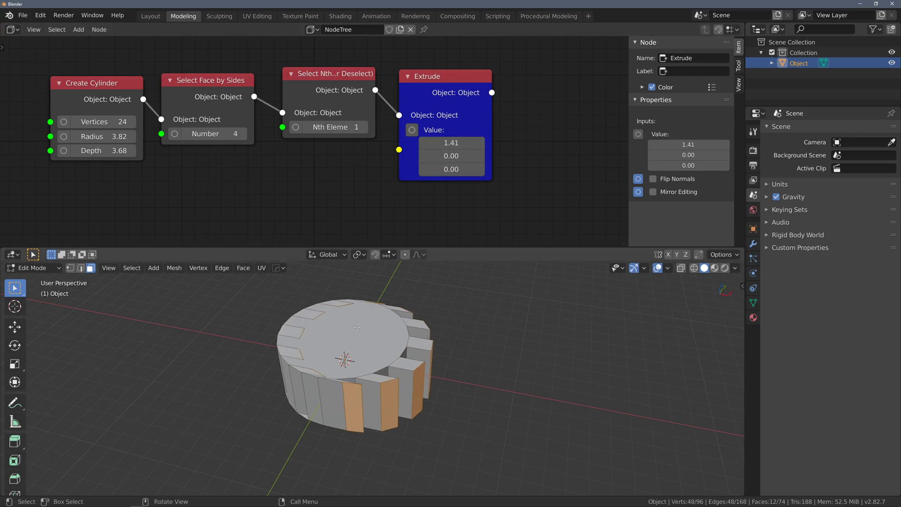
# Delete the Extrude node from the node tree
pyautogui.moveTo(434, 221); pyautogui.dragTo(384, 226, button='middle')
pyautogui.moveTo(392, 207); pyautogui.dragTo(418, 66)
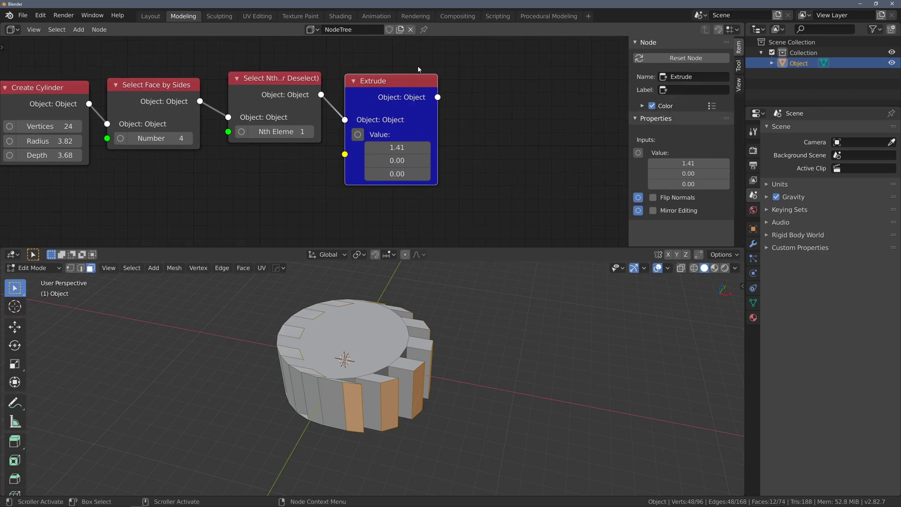
pyautogui.press('x')
# Add an Inset node linked to the Select Nth node's object output and set it as the preview
pyautogui.hotkey('shift', 'a')
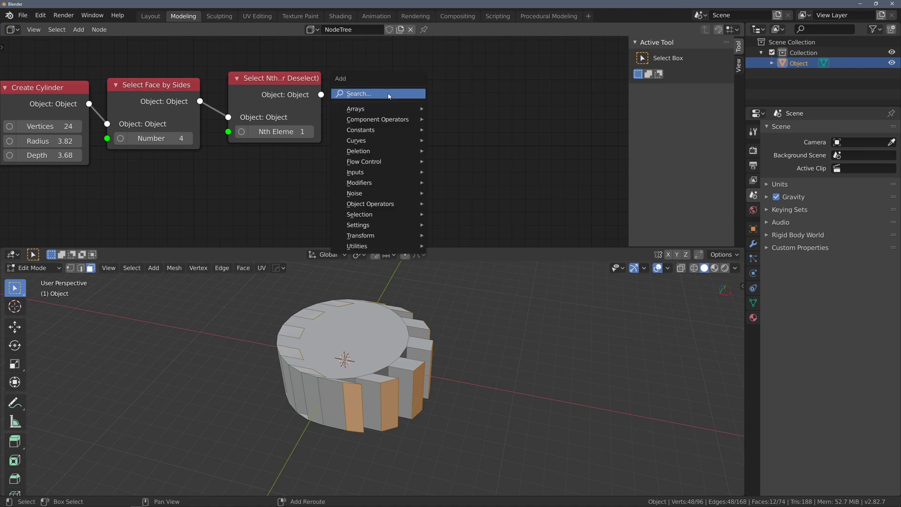
pyautogui.write('inset')
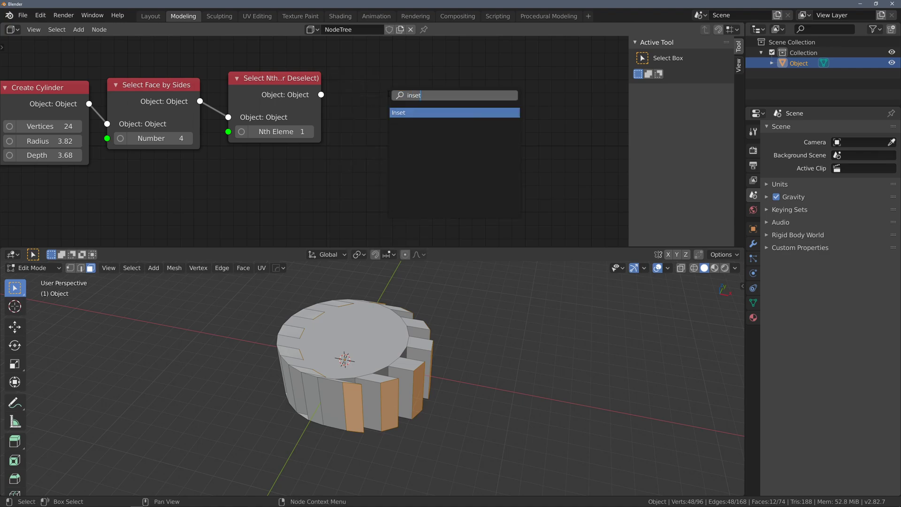
pyautogui.press('Return')
pyautogui.click(363, 70)
pyautogui.moveTo(322, 94); pyautogui.dragTo(363, 127)
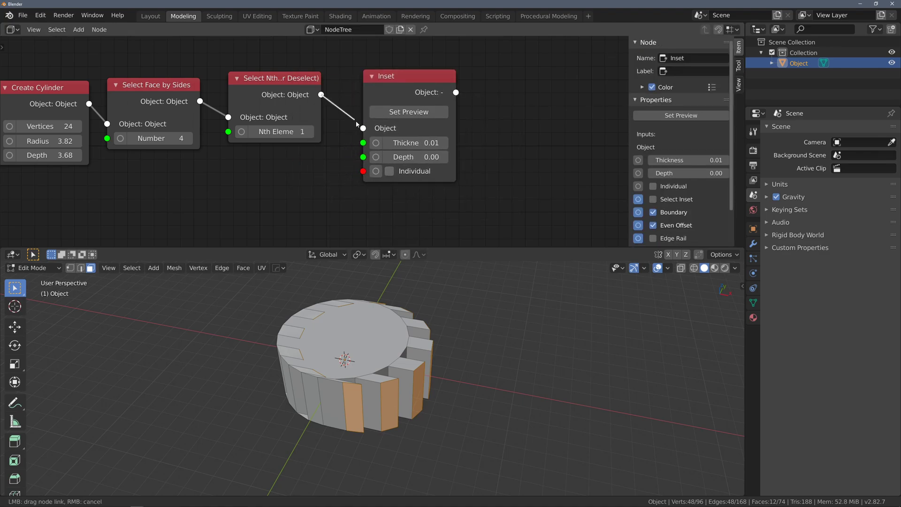
pyautogui.click(417, 112)
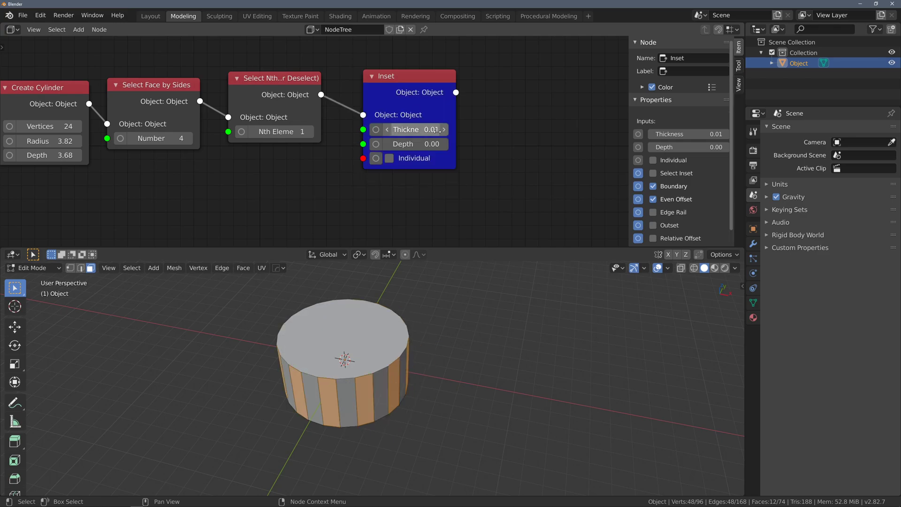
# Try a thickness of about 0.22 in the Inset node on the alternating side faces
pyautogui.moveTo(351, 349)
pyautogui.mouseDown(button='middle')
pyautogui.moveTo(346, 355)
pyautogui.moveTo(347, 344)
pyautogui.mouseUp(button='middle')
pyautogui.scroll(4, 352, 355)
pyautogui.moveTo(423, 131)
pyautogui.mouseDown()
pyautogui.moveTo(440, 130)
pyautogui.moveTo(424, 132)
pyautogui.mouseUp()
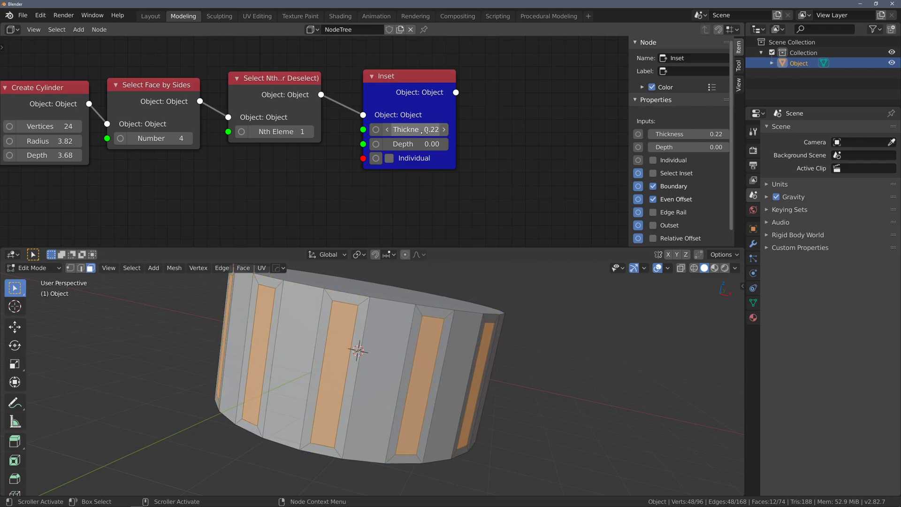
# Set the Inset node's thickness to 0
pyautogui.click(426, 132)
pyautogui.write('0')
pyautogui.press('Return')
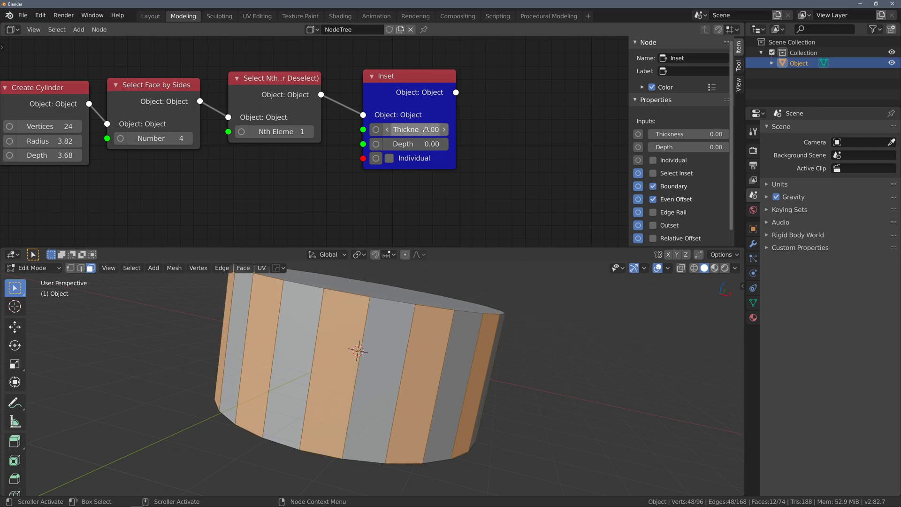
# Set the Inset node's depth to about 1.23 to push the alternating faces outward as gear teeth
pyautogui.moveTo(436, 143); pyautogui.dragTo(468, 141)
pyautogui.moveTo(405, 270); pyautogui.dragTo(424, 296, button='middle')
pyautogui.scroll(-1, 404, 334)
pyautogui.moveTo(427, 144); pyautogui.dragTo(419, 144)
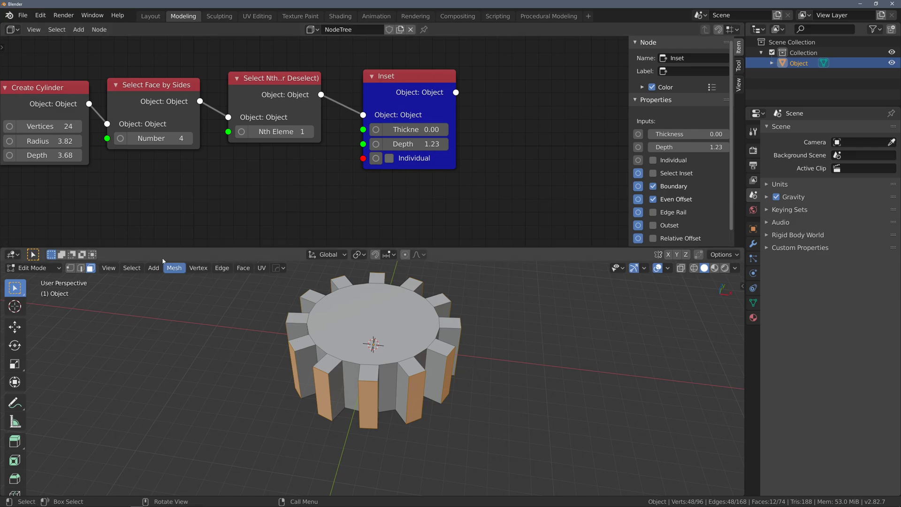
# Set the Create Cylinder node's vertices to 26 and move the Inset node closer to the Select Nth node
pyautogui.moveTo(73, 126)
pyautogui.mouseDown()
pyautogui.moveTo(92, 127)
pyautogui.moveTo(66, 126)
pyautogui.mouseUp()
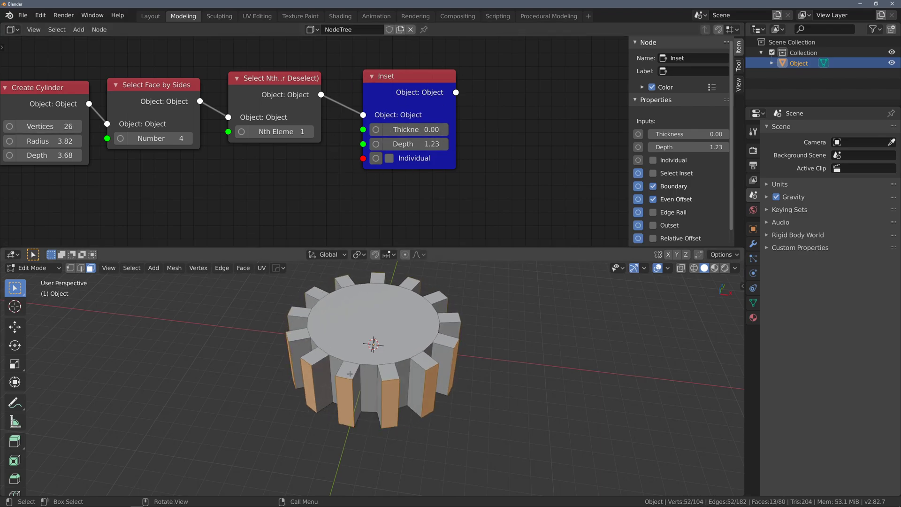
pyautogui.moveTo(389, 84); pyautogui.dragTo(366, 87)
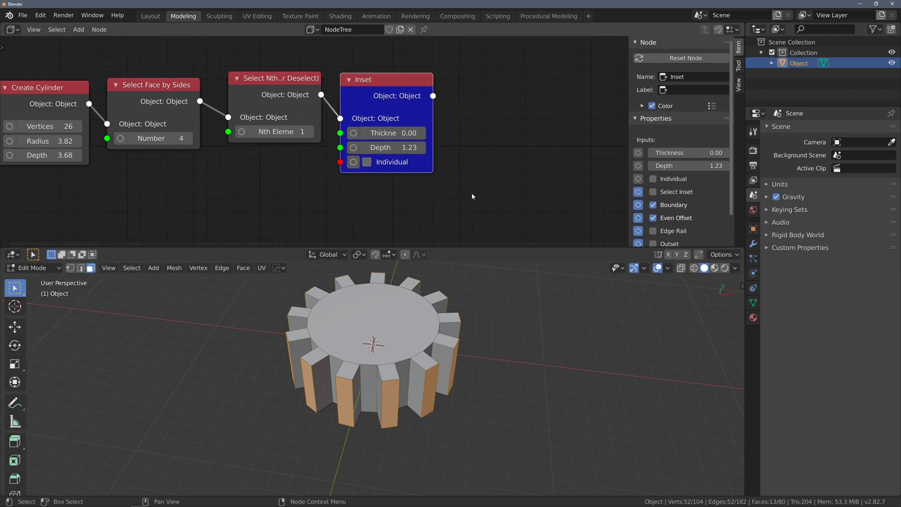
# Add a Select Face by Sides node linked to the Inset node's object output and set it as the preview
pyautogui.click(362, 323)
pyautogui.moveTo(429, 361); pyautogui.dragTo(411, 394, button='middle')
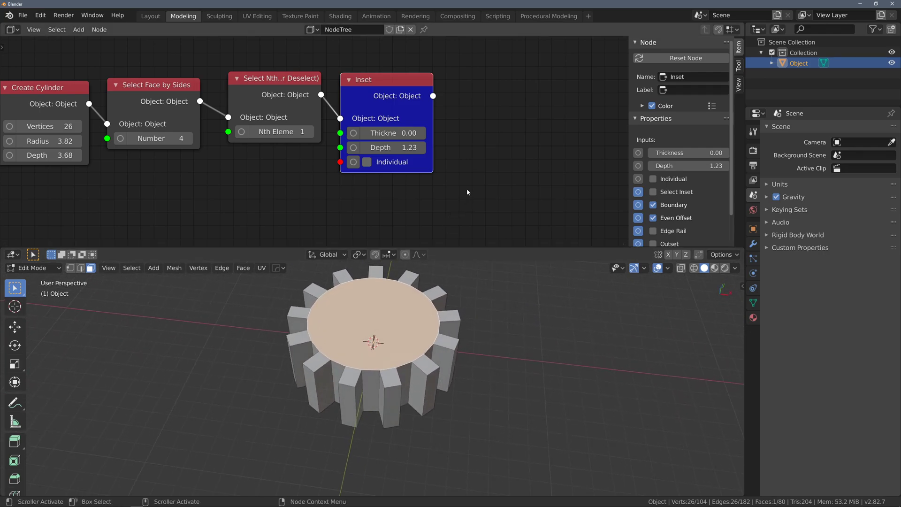
pyautogui.click(503, 124)
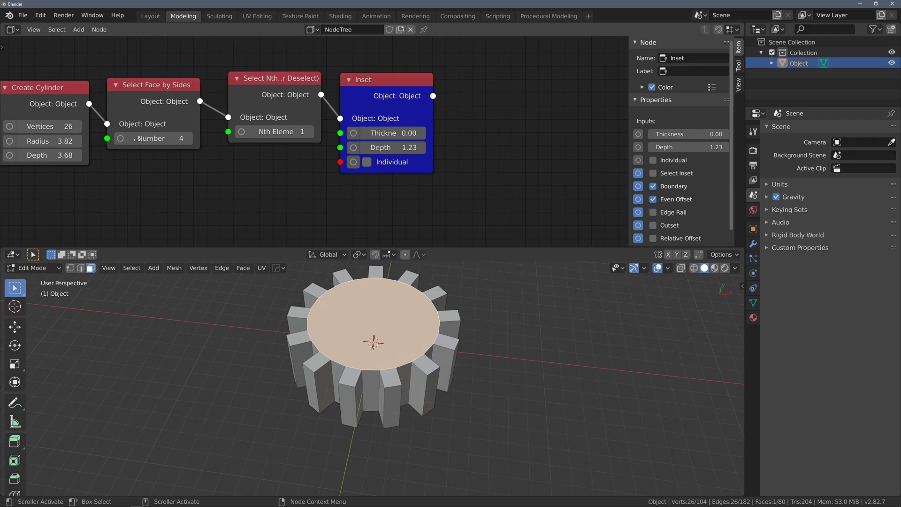
pyautogui.moveTo(386, 331)
pyautogui.mouseDown(button='middle')
pyautogui.moveTo(381, 277)
pyautogui.moveTo(383, 323)
pyautogui.mouseUp(button='middle')
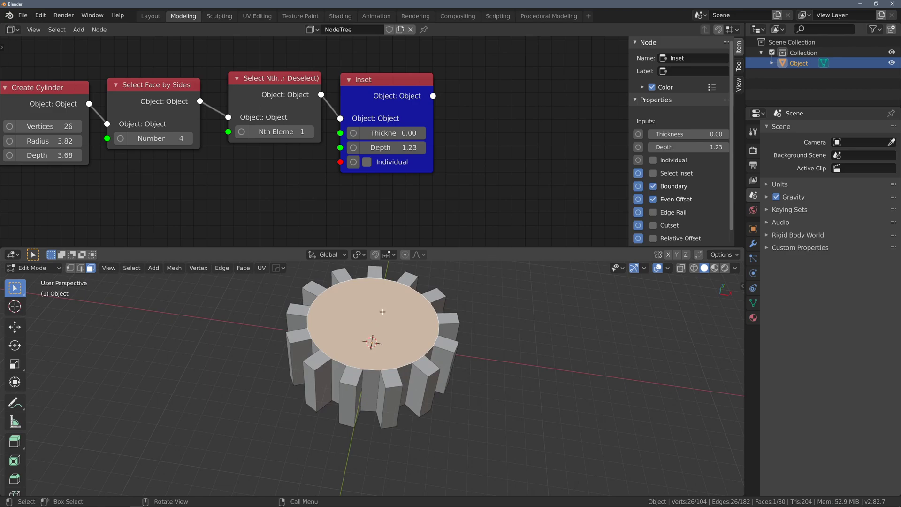
pyautogui.hotkey('shift', 'a')
pyautogui.click(524, 87)
pyautogui.write('select face')
pyautogui.press('Return')
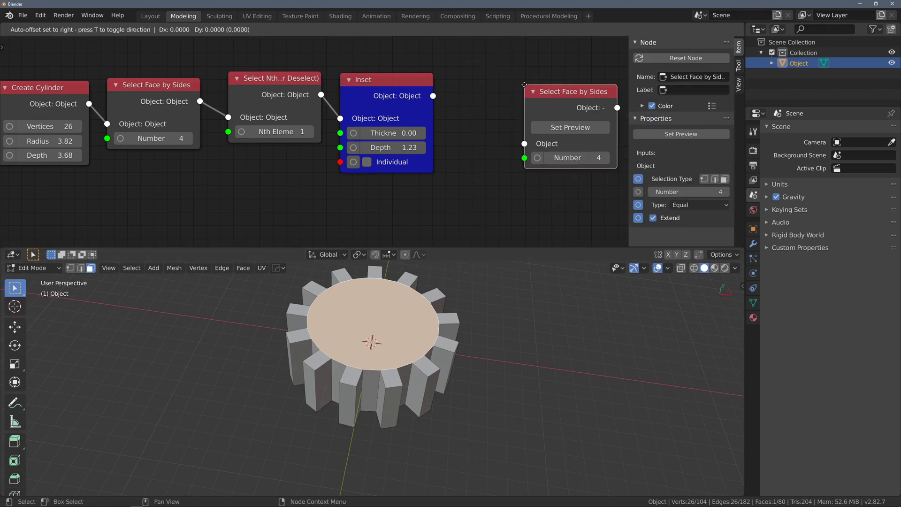
pyautogui.moveTo(434, 97); pyautogui.dragTo(450, 127)
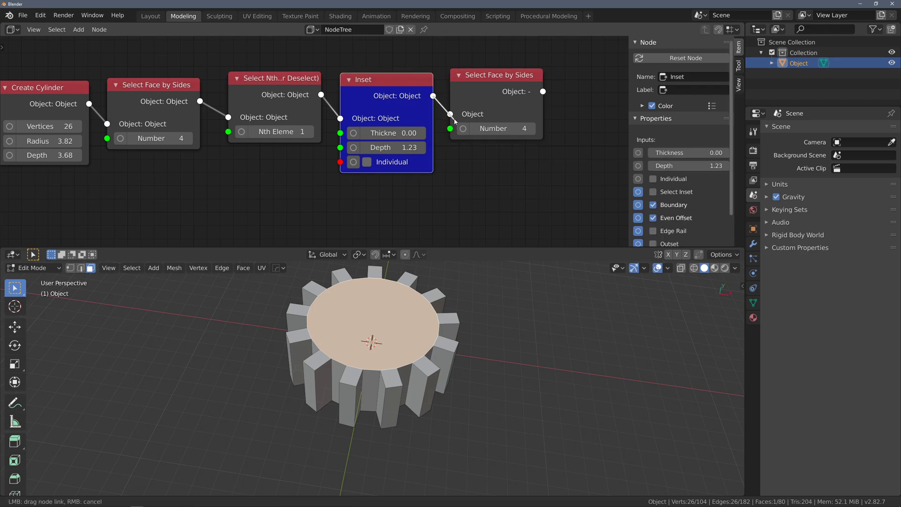
pyautogui.click(493, 94)
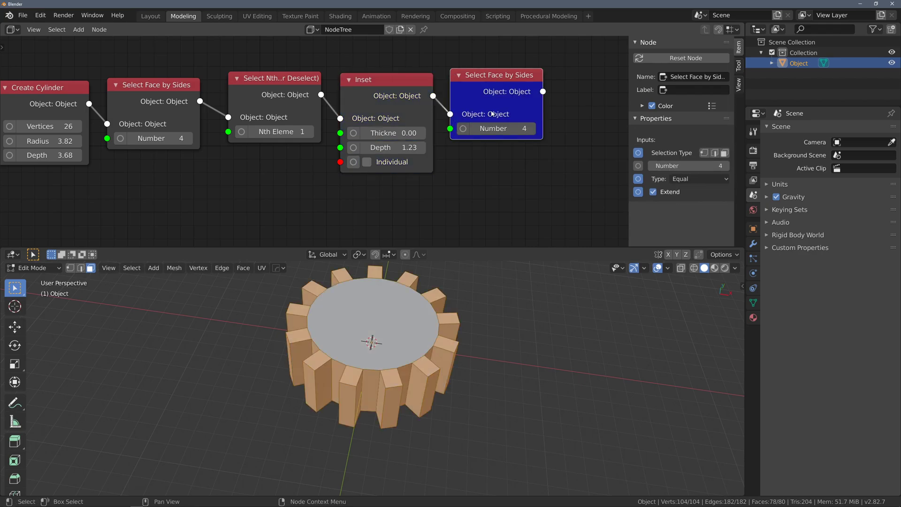
pyautogui.moveTo(421, 312)
pyautogui.mouseDown(button='middle')
pyautogui.moveTo(418, 488)
pyautogui.moveTo(357, 309)
pyautogui.moveTo(420, 324)
pyautogui.mouseUp(button='middle')
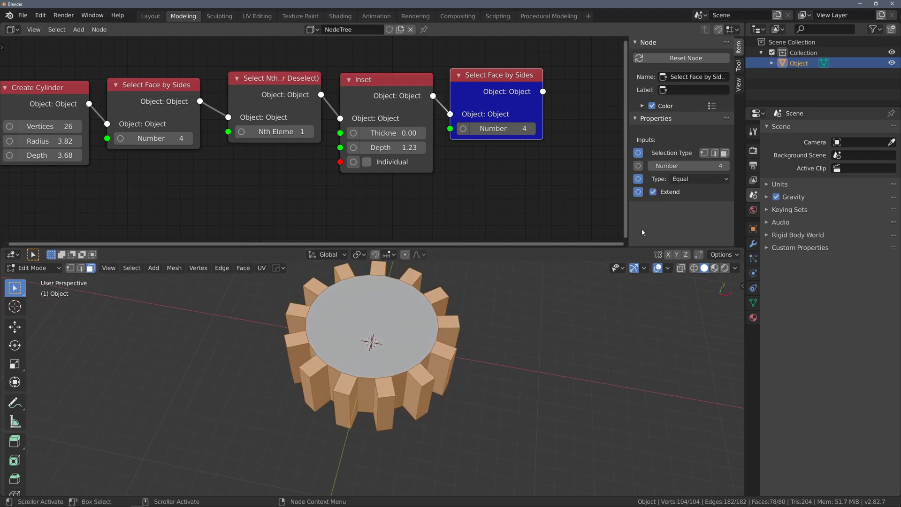
# Set the new Select Face by Sides node's type to Not Equal and turn off Extend
pyautogui.click(687, 181)
pyautogui.click(685, 226)
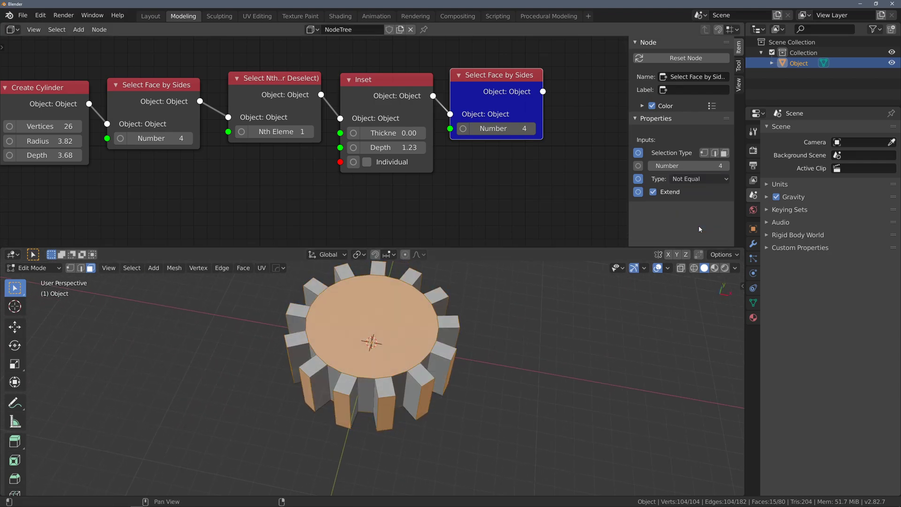
pyautogui.moveTo(510, 114); pyautogui.dragTo(520, 122)
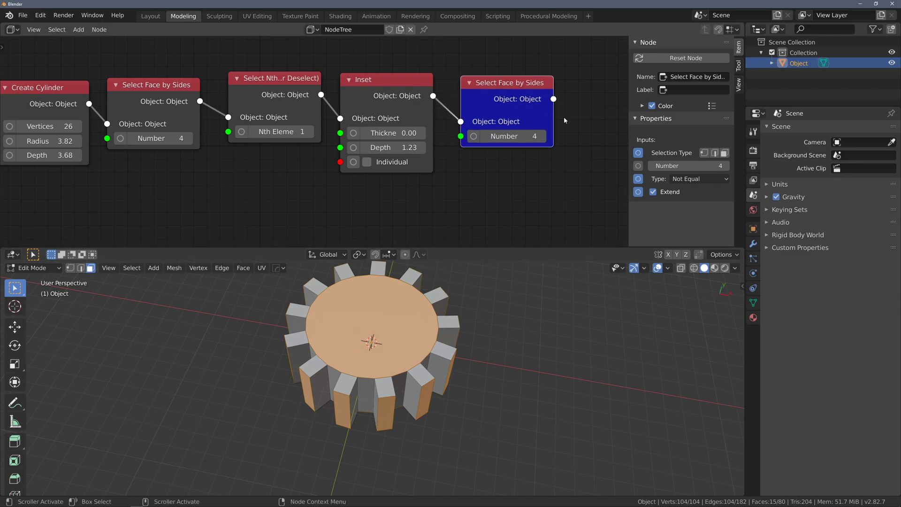
pyautogui.click(653, 192)
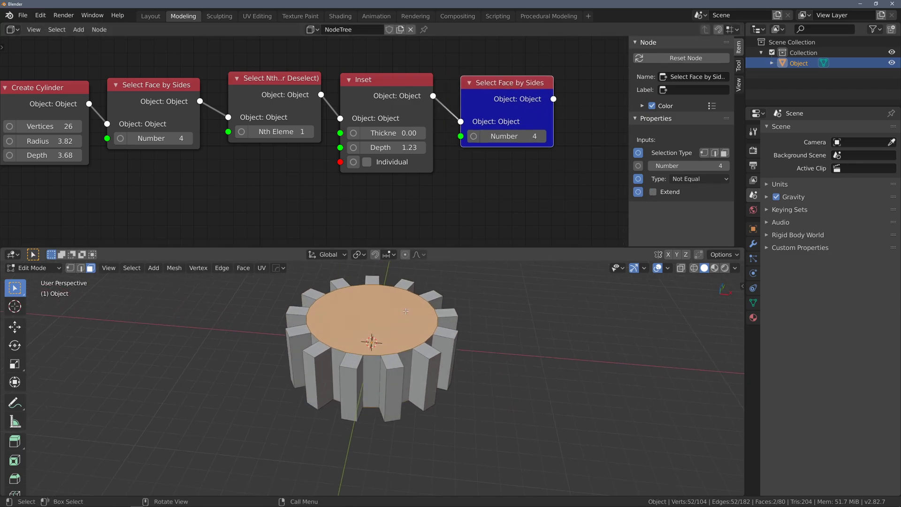
pyautogui.moveTo(356, 316); pyautogui.dragTo(388, 298, button='middle')
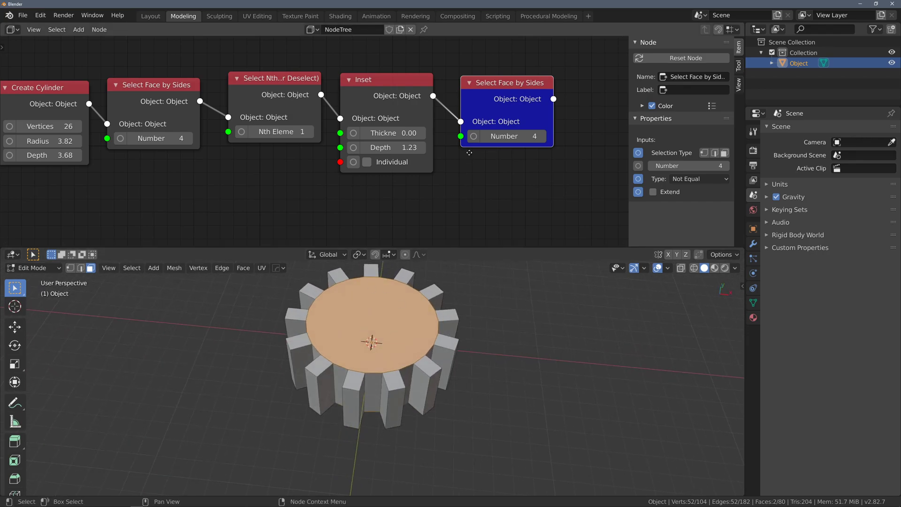
# Add a previewed Inset node after the second Select Face by Sides node, with a thickness of about 1.27
pyautogui.moveTo(544, 127); pyautogui.dragTo(398, 133, button='middle')
pyautogui.click(432, 108)
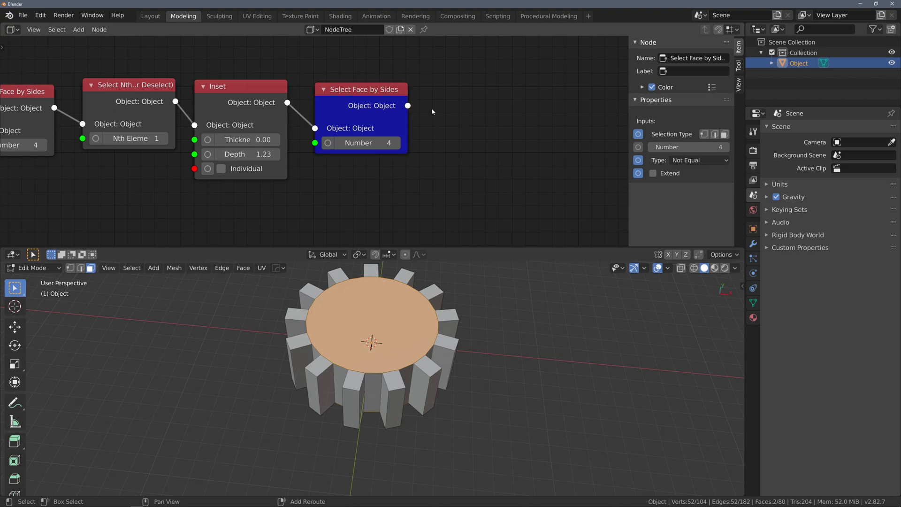
pyautogui.hotkey('shift', 'a')
pyautogui.click(432, 108)
pyautogui.write('inse')
pyautogui.press('Return')
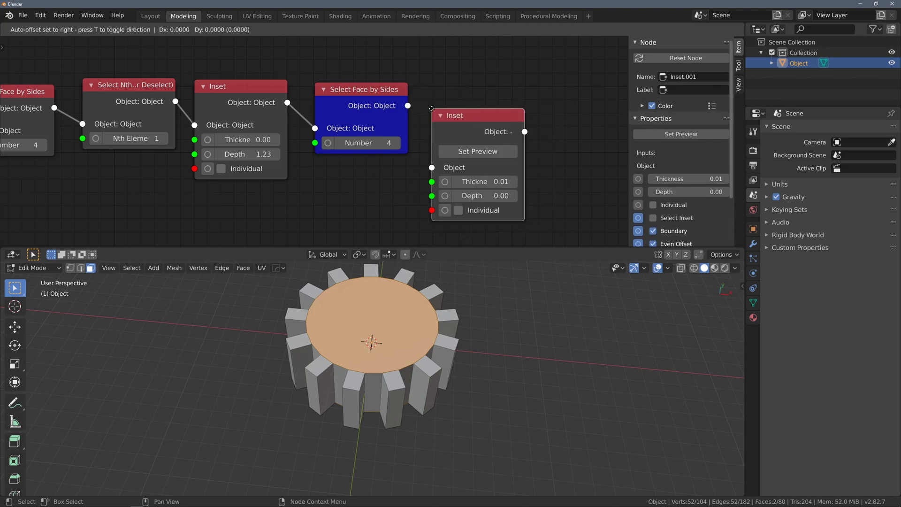
pyautogui.click(430, 97)
pyautogui.moveTo(408, 105); pyautogui.dragTo(516, 157)
pyautogui.click(476, 136)
pyautogui.moveTo(553, 125); pyautogui.dragTo(453, 112, button='middle')
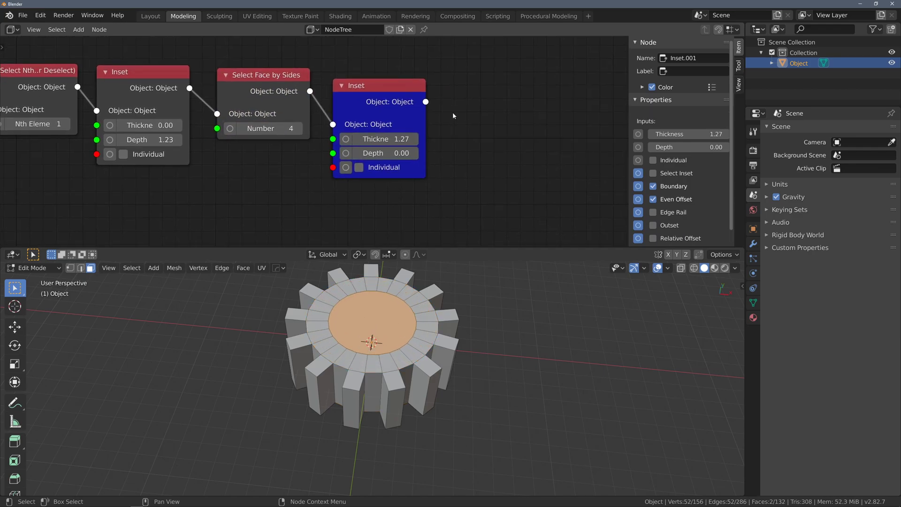
# Add a Bridge Edge Loops node linked to the second Inset node's output and set it as the preview
pyautogui.hotkey('shift', 'a')
pyautogui.click(477, 109)
pyautogui.write('brid')
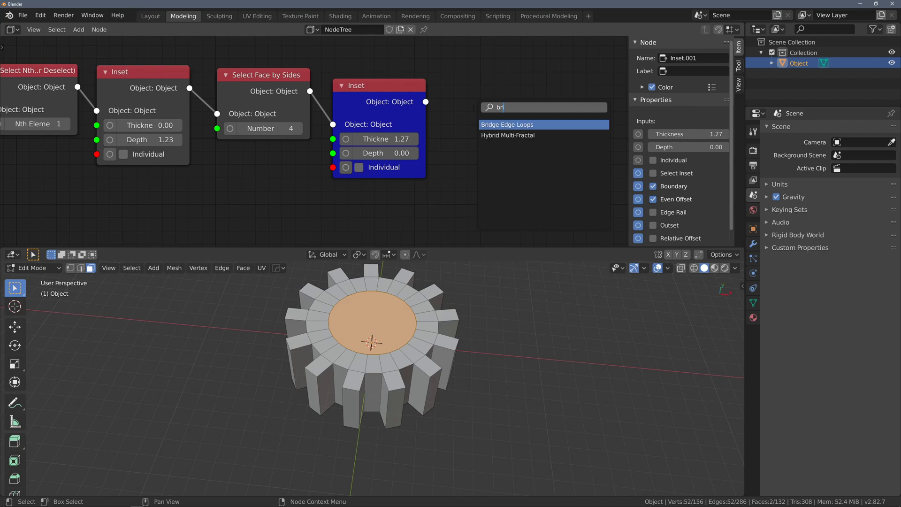
pyautogui.press('Return')
pyautogui.click(464, 91)
pyautogui.moveTo(426, 102); pyautogui.dragTo(466, 149)
pyautogui.click(500, 134)
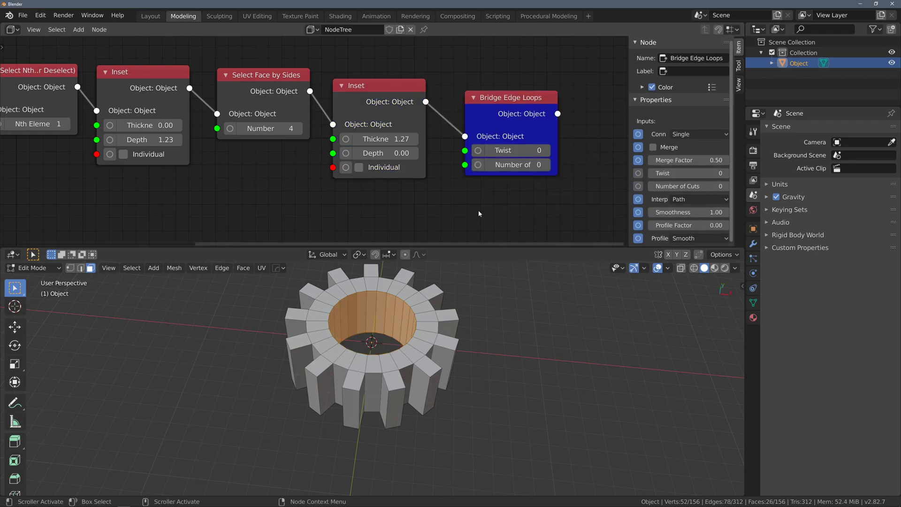
# Hide the Twist and Number of Cuts inputs on the Bridge Edge Loops node and move it closer to the Inset node
pyautogui.moveTo(518, 165)
pyautogui.mouseDown()
pyautogui.moveTo(533, 165)
pyautogui.moveTo(518, 165)
pyautogui.mouseUp()
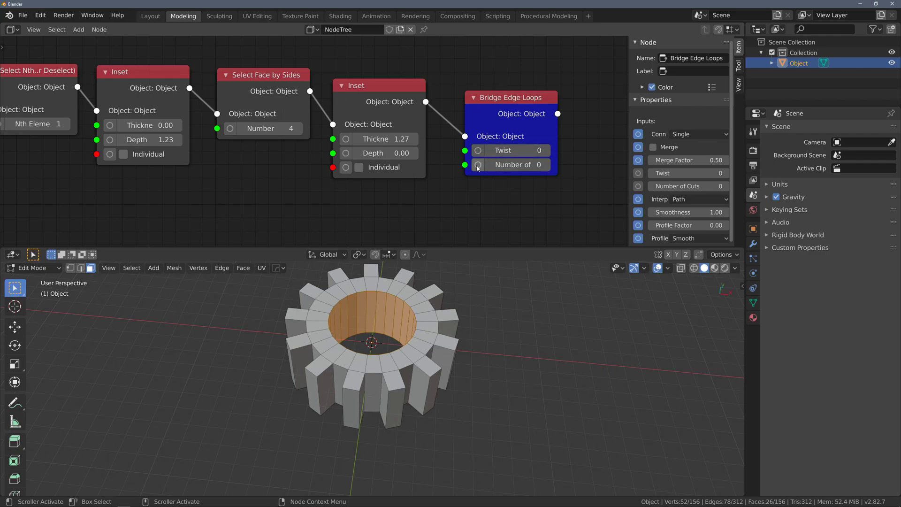
pyautogui.click(478, 150)
pyautogui.click(478, 151)
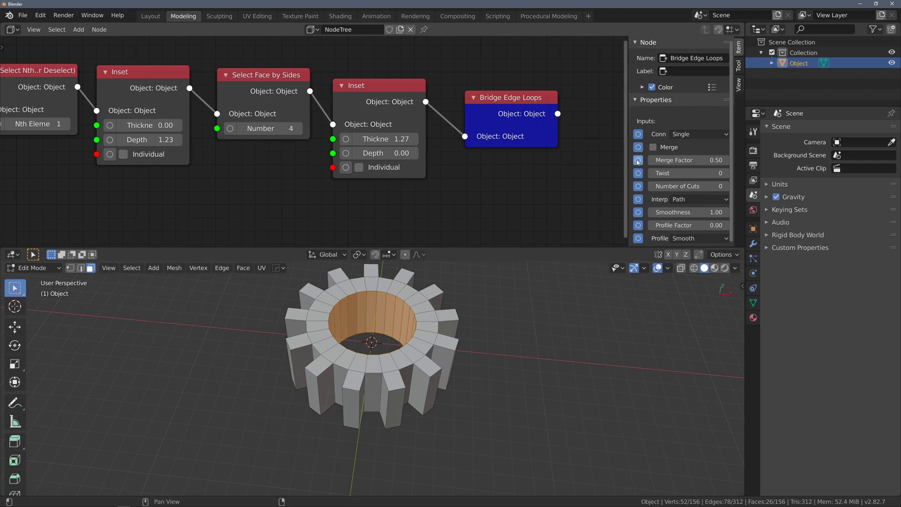
pyautogui.click(638, 173)
pyautogui.click(638, 187)
pyautogui.click(638, 174)
pyautogui.click(637, 186)
pyautogui.click(639, 176)
pyautogui.click(637, 186)
pyautogui.click(638, 175)
pyautogui.click(638, 186)
pyautogui.moveTo(500, 99); pyautogui.dragTo(478, 84)
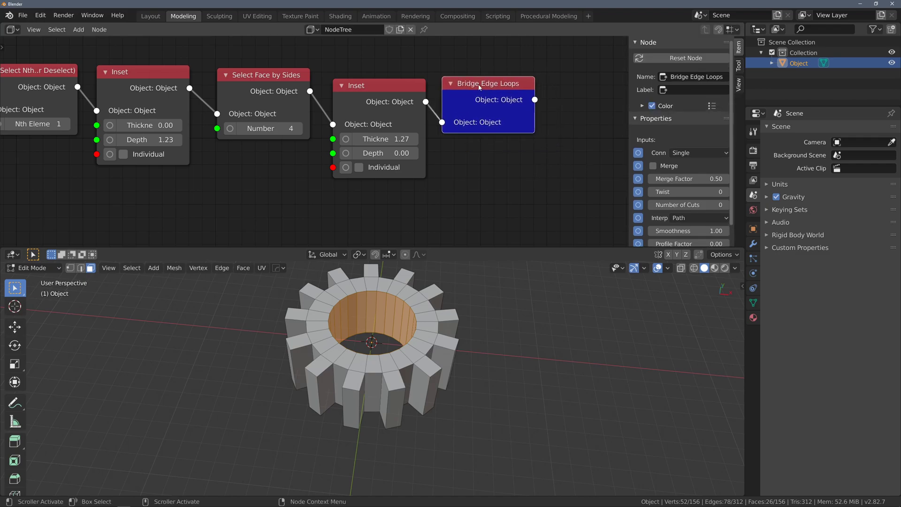
pyautogui.click(527, 182)
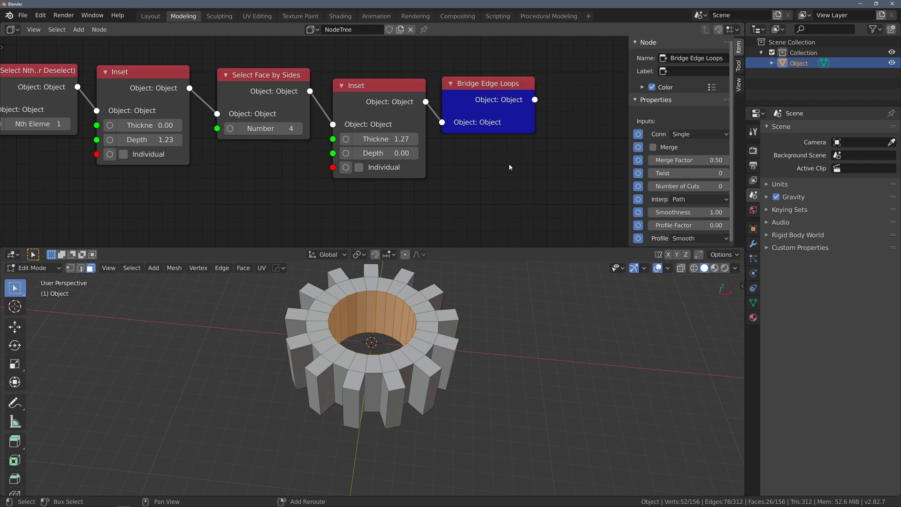
# Try selecting faces with a duplicate of the Select Face by Sides node linked after Bridge Edge Loops
pyautogui.click(274, 82)
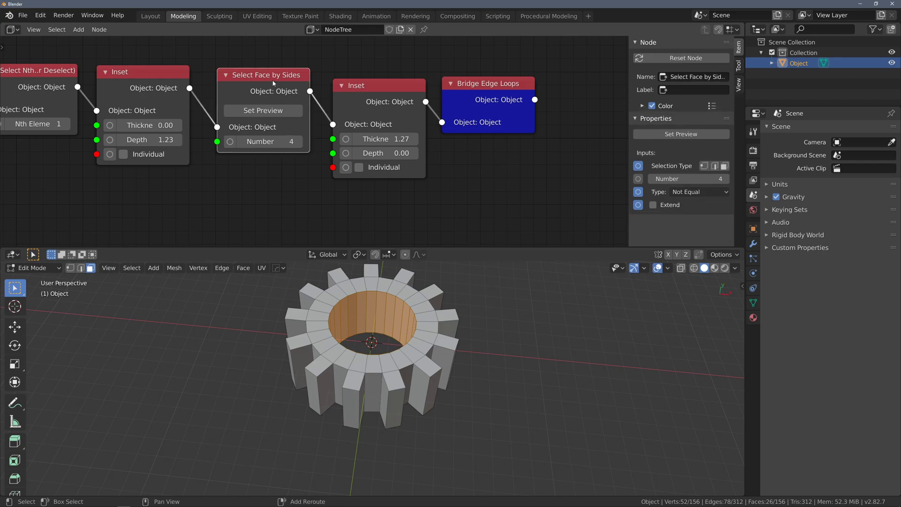
pyautogui.hotkey('shift', 'd')
pyautogui.click(570, 155)
pyautogui.moveTo(535, 100); pyautogui.dragTo(514, 200)
pyautogui.moveTo(534, 100); pyautogui.dragTo(515, 187)
pyautogui.moveTo(570, 149); pyautogui.dragTo(587, 140)
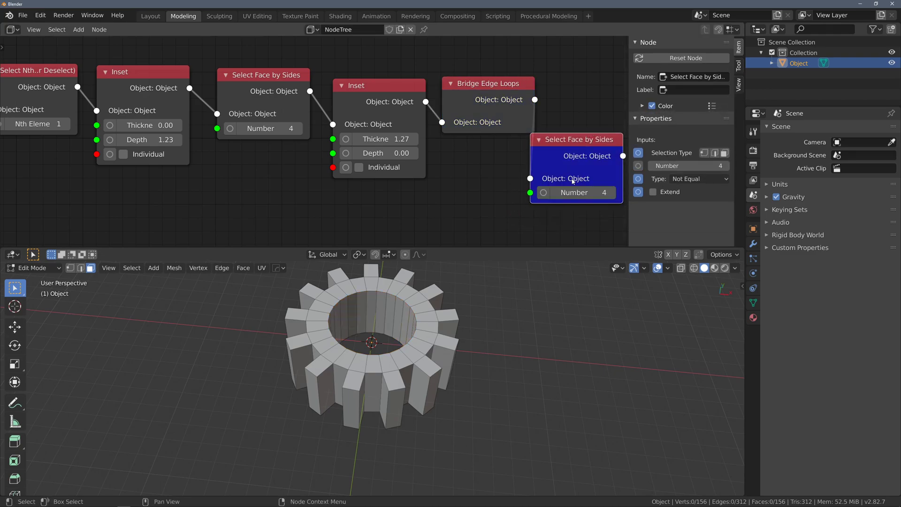
pyautogui.moveTo(399, 330); pyautogui.dragTo(381, 290, button='middle')
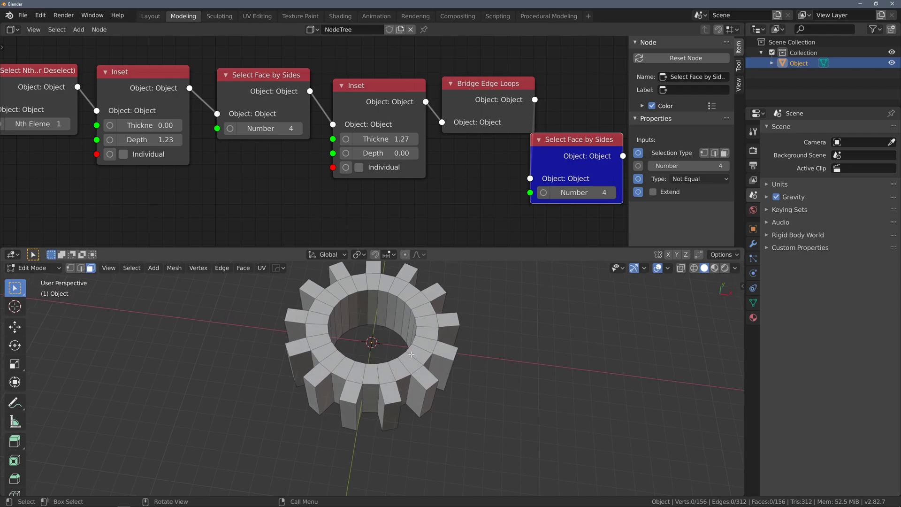
# Delete the duplicated Select Face by Sides node after Bridge Edge Loops
pyautogui.moveTo(477, 176); pyautogui.dragTo(390, 191, button='middle')
pyautogui.moveTo(496, 162); pyautogui.dragTo(514, 144)
pyautogui.moveTo(521, 116); pyautogui.dragTo(537, 168)
pyautogui.press('x')
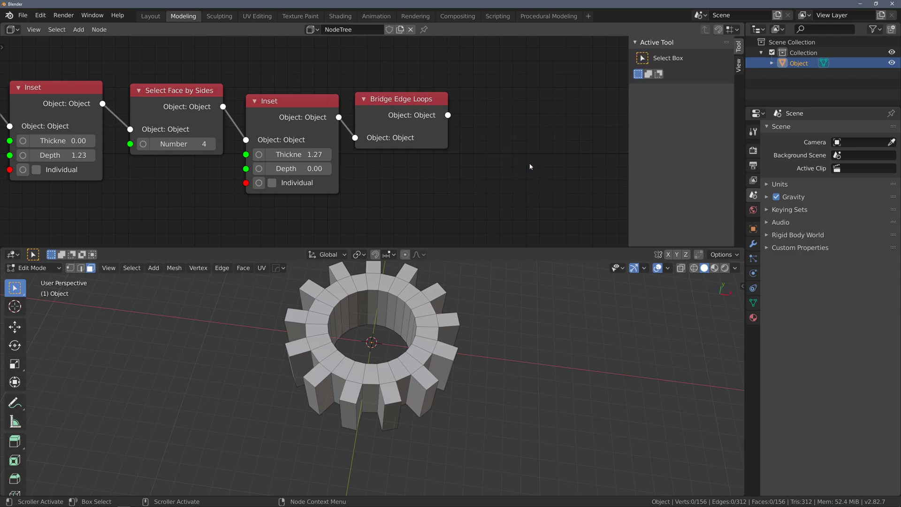
# Add a Select by Normal node linked to the Bridge Edge Loops output and set it as the preview
pyautogui.hotkey('shift', 'a')
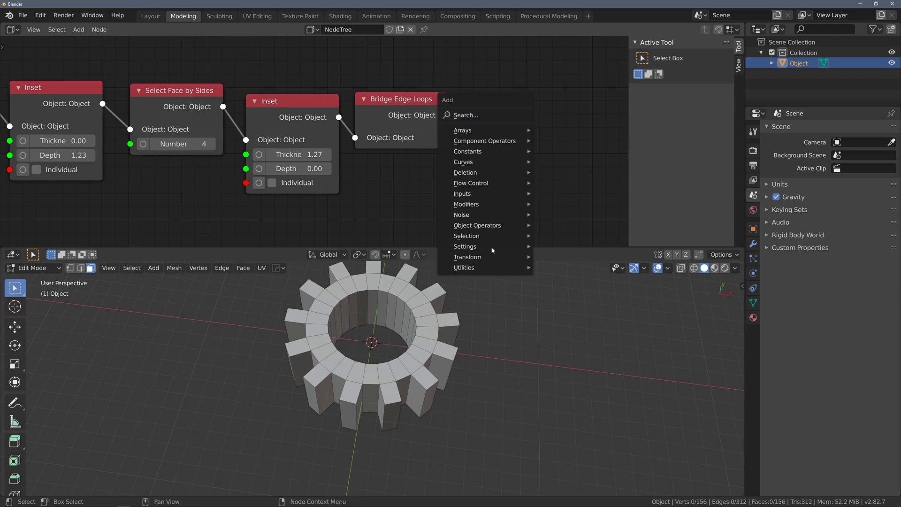
pyautogui.moveTo(488, 235)
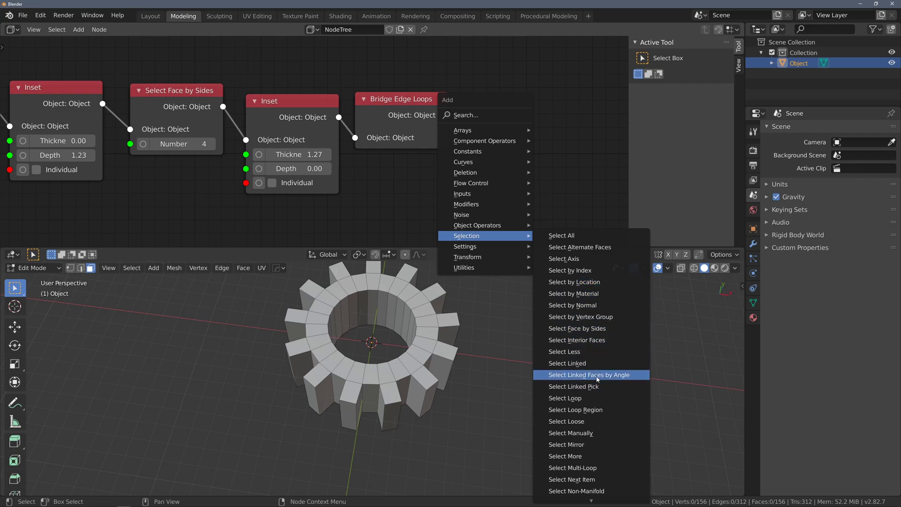
pyautogui.click(595, 305)
pyautogui.click(487, 82)
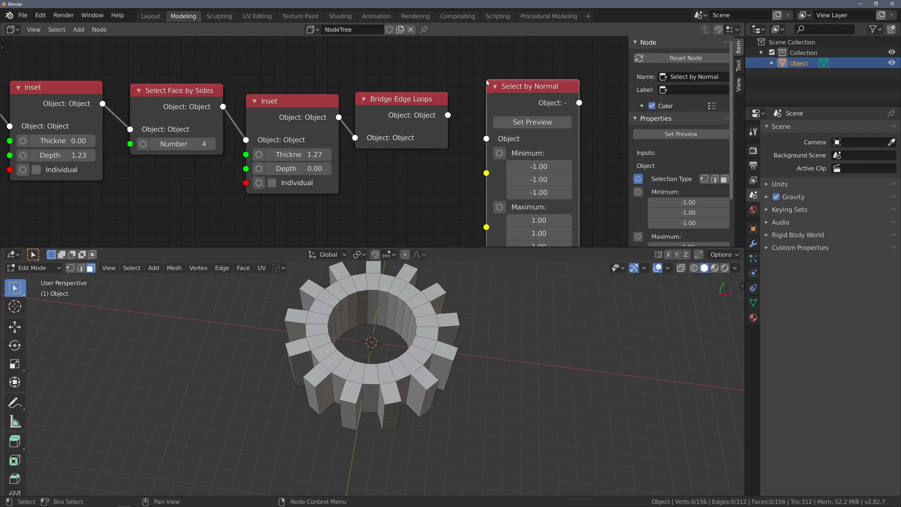
pyautogui.moveTo(448, 116); pyautogui.dragTo(487, 139)
pyautogui.moveTo(519, 87); pyautogui.dragTo(508, 64)
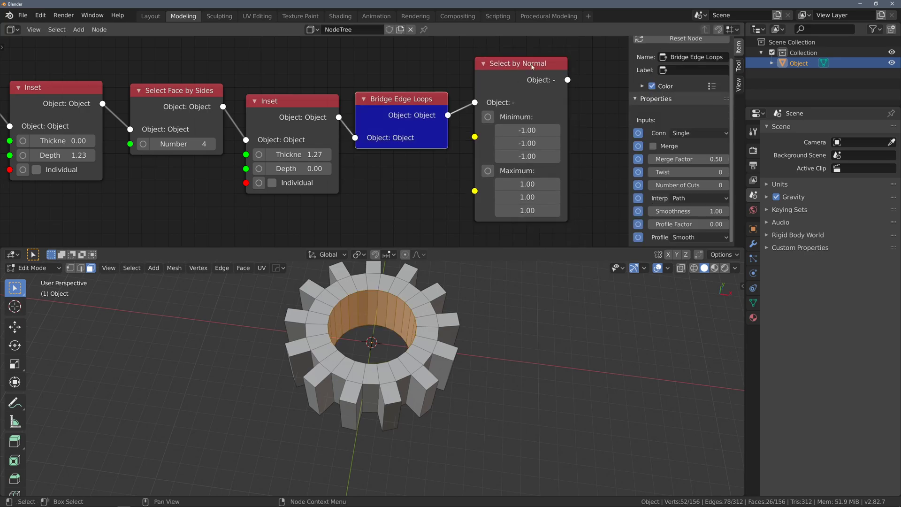
pyautogui.click(525, 99)
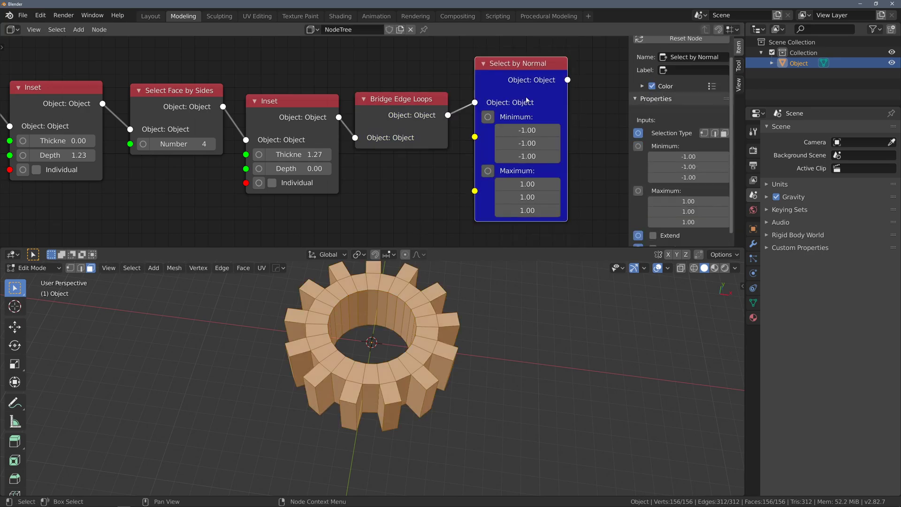
pyautogui.moveTo(474, 338)
pyautogui.mouseDown(button='middle')
pyautogui.moveTo(488, 276)
pyautogui.moveTo(462, 345)
pyautogui.moveTo(457, 336)
pyautogui.mouseUp(button='middle')
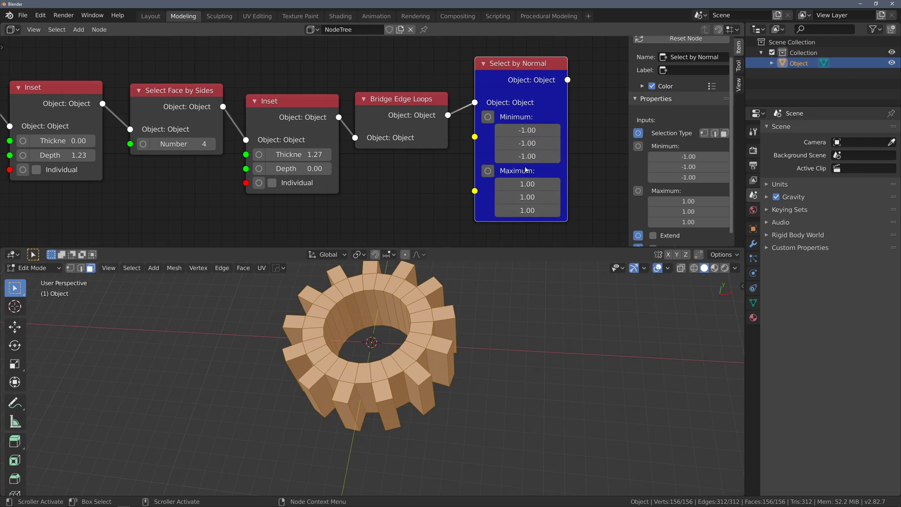
# Set both the minimum X and the maximum X of the Select by Normal node to 0
pyautogui.click(523, 130)
pyautogui.write('0')
pyautogui.press('Return')
pyautogui.moveTo(443, 307); pyautogui.dragTo(355, 341, button='middle')
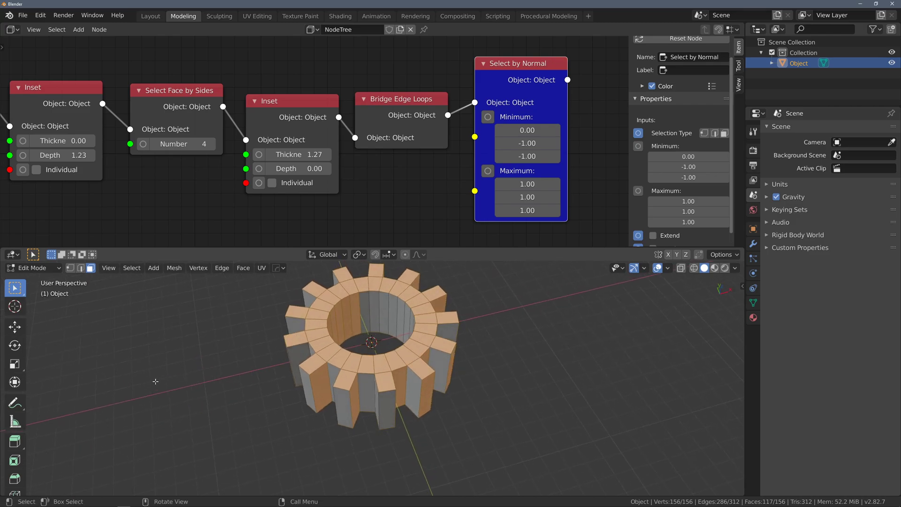
pyautogui.moveTo(334, 407); pyautogui.dragTo(339, 390, button='middle')
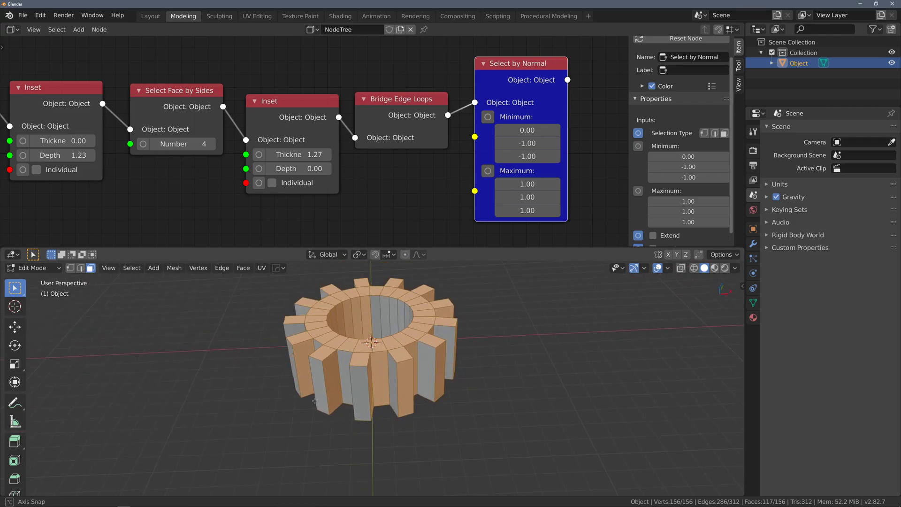
pyautogui.click(529, 182)
pyautogui.write('0')
pyautogui.press('Return')
pyautogui.moveTo(513, 323); pyautogui.dragTo(438, 371, button='middle')
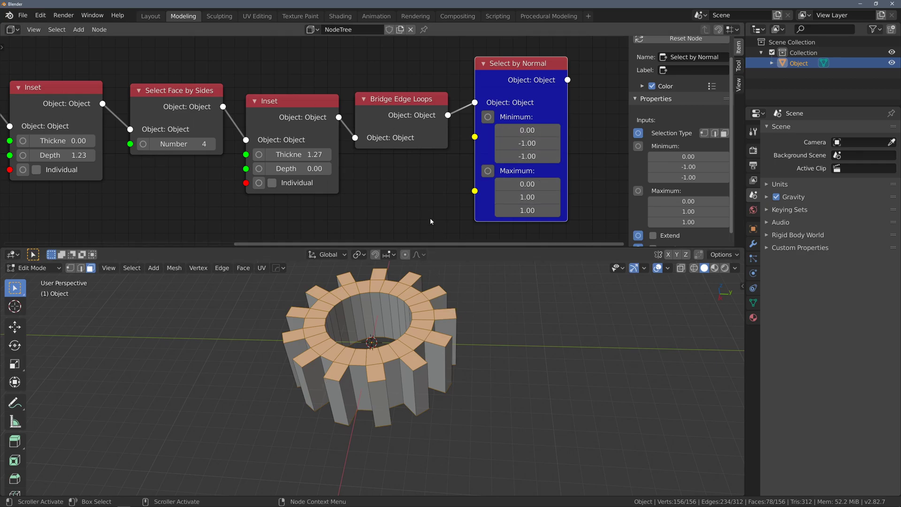
# Add a Select More node near Bridge Edge Loops and move the Select by Normal node aside to make room
pyautogui.moveTo(413, 188); pyautogui.dragTo(381, 173, button='middle')
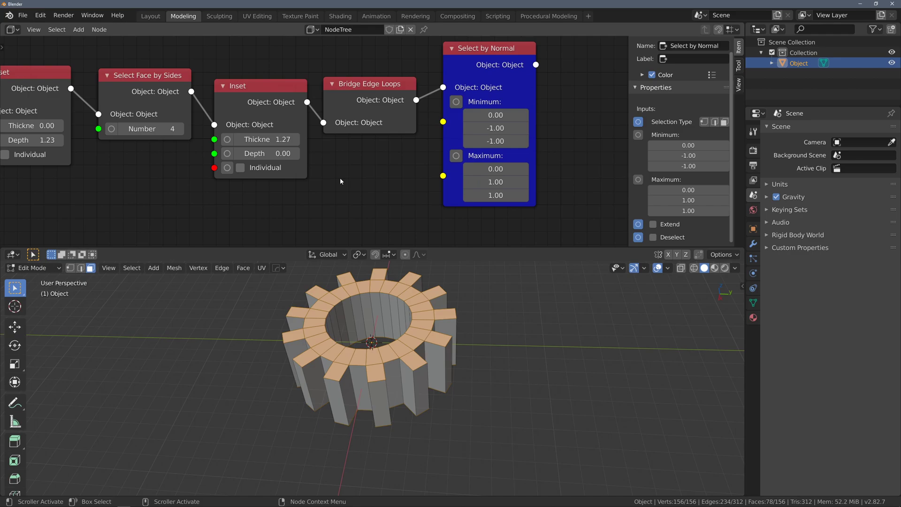
pyautogui.hotkey('shift', 'a')
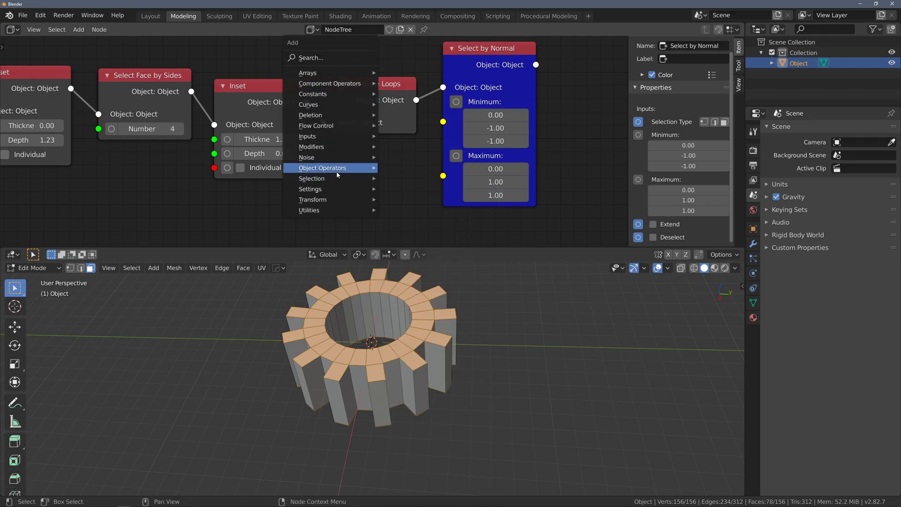
pyautogui.moveTo(332, 183)
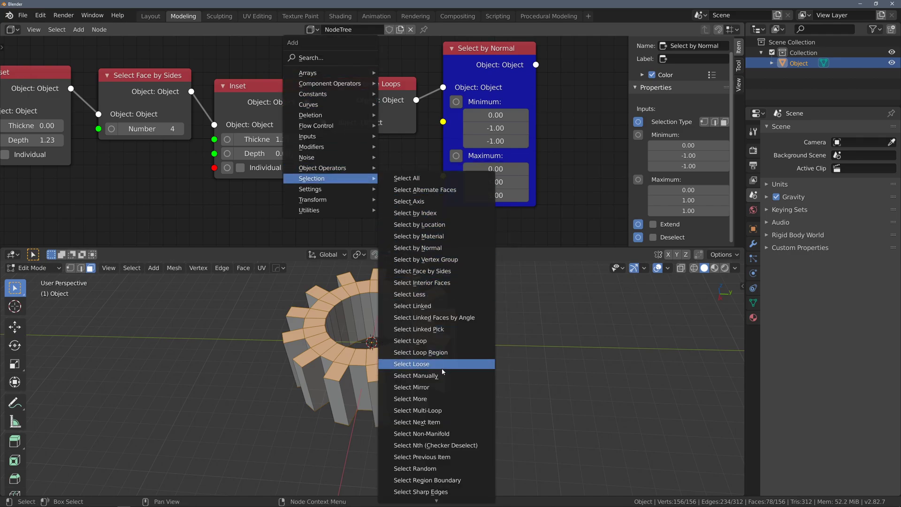
pyautogui.click(429, 398)
pyautogui.click(354, 170)
pyautogui.moveTo(474, 76); pyautogui.dragTo(598, 99)
# Link the Bridge Edge Loops output to the Select More node and set Select More as the preview
pyautogui.click(369, 124)
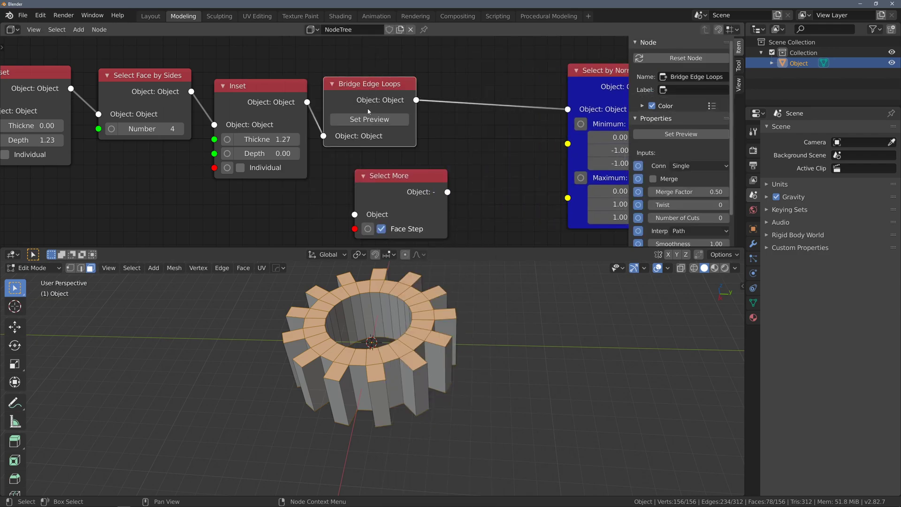
pyautogui.moveTo(388, 174); pyautogui.dragTo(469, 157)
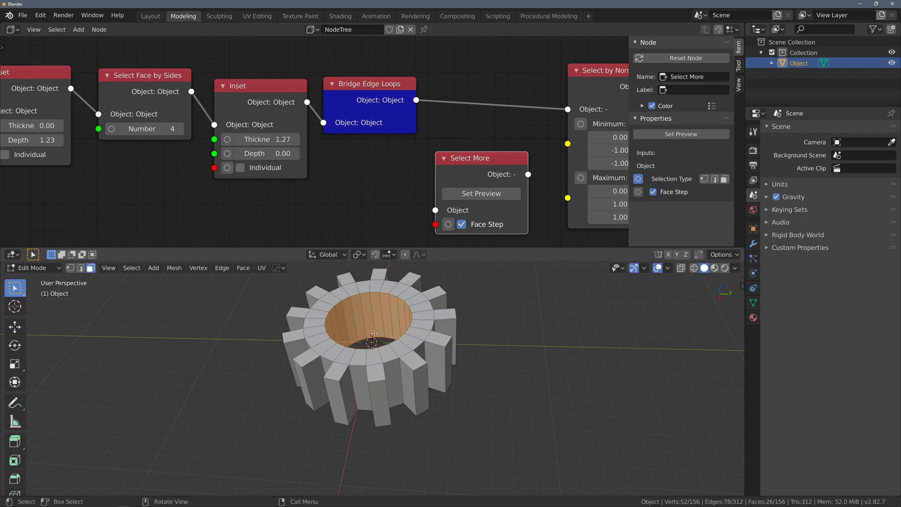
pyautogui.moveTo(417, 100); pyautogui.dragTo(435, 210)
pyautogui.moveTo(473, 159); pyautogui.dragTo(469, 127)
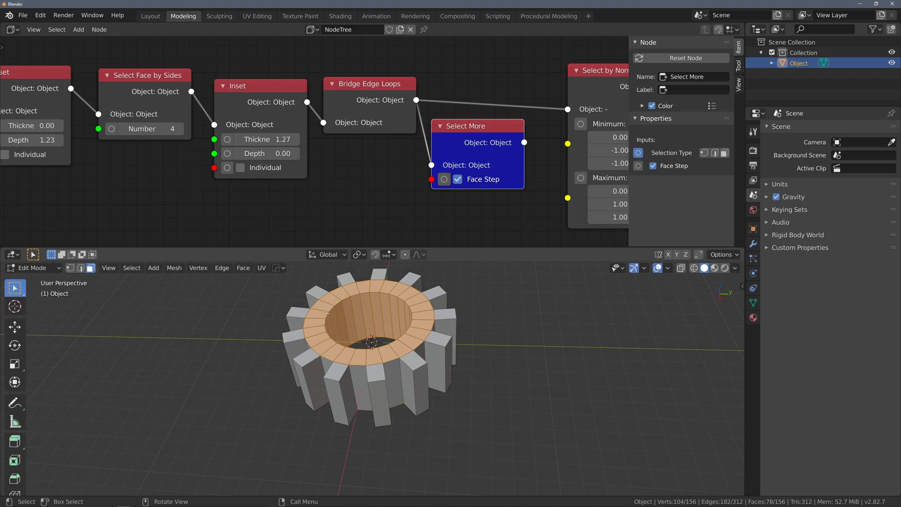
pyautogui.moveTo(365, 339); pyautogui.dragTo(361, 366, button='middle')
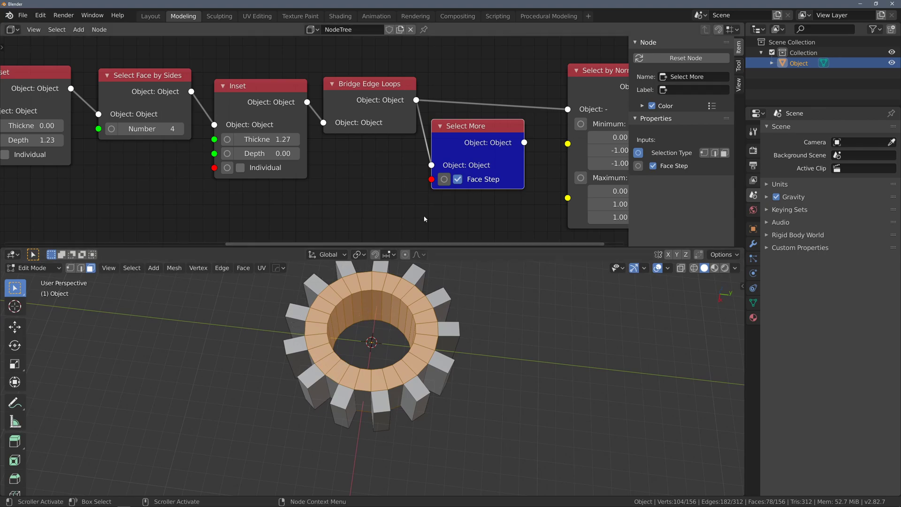
# Link the Select More output to the Select by Normal node and set Select by Normal as the preview
pyautogui.moveTo(418, 221); pyautogui.dragTo(323, 215, button='middle')
pyautogui.moveTo(416, 160); pyautogui.dragTo(460, 128)
pyautogui.moveTo(393, 144); pyautogui.dragTo(403, 96)
pyautogui.click(505, 89)
pyautogui.click(508, 125)
pyautogui.moveTo(566, 171); pyautogui.dragTo(535, 142, button='middle')
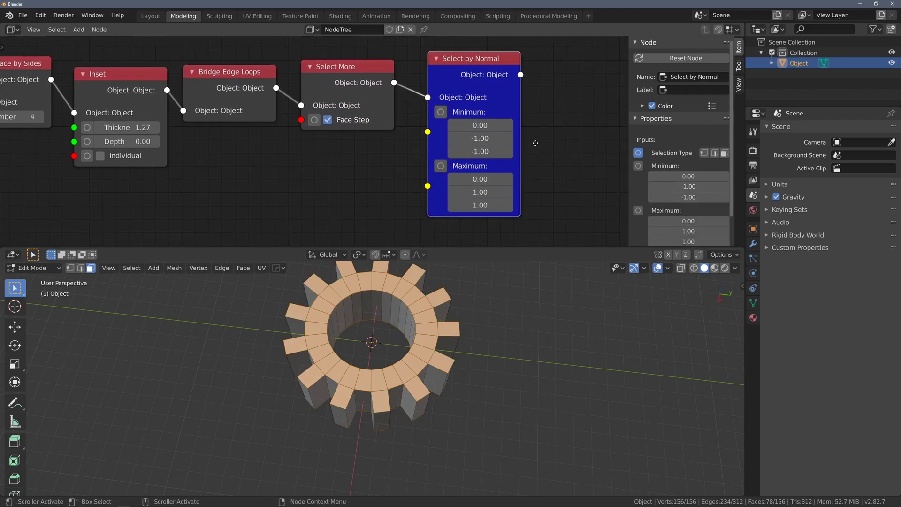
# Set the Select by Normal node's minimum X to -1 and Z to 0, and its maximum X to 1 and Z to 0
pyautogui.click(487, 125)
pyautogui.write('-1')
pyautogui.press('Tab')
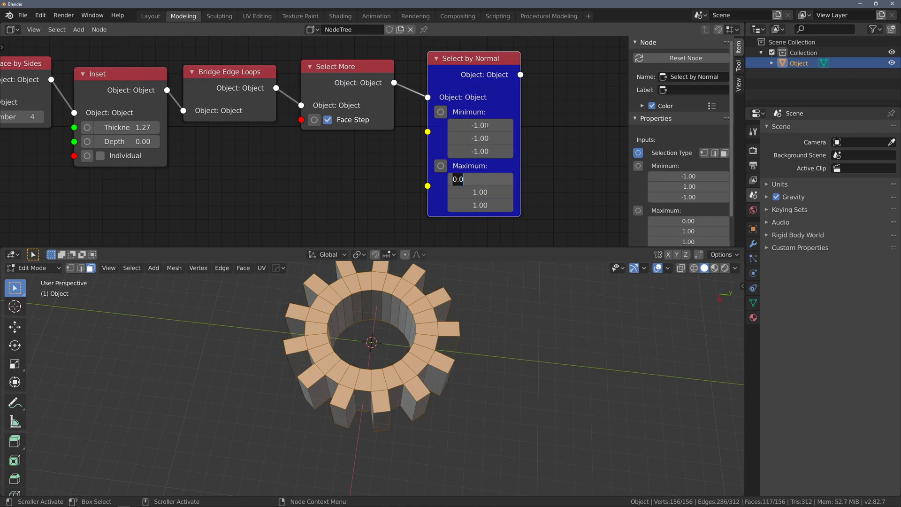
pyautogui.press('Tab')
pyautogui.click(489, 149)
pyautogui.click(489, 148)
pyautogui.write('0')
pyautogui.press('Return')
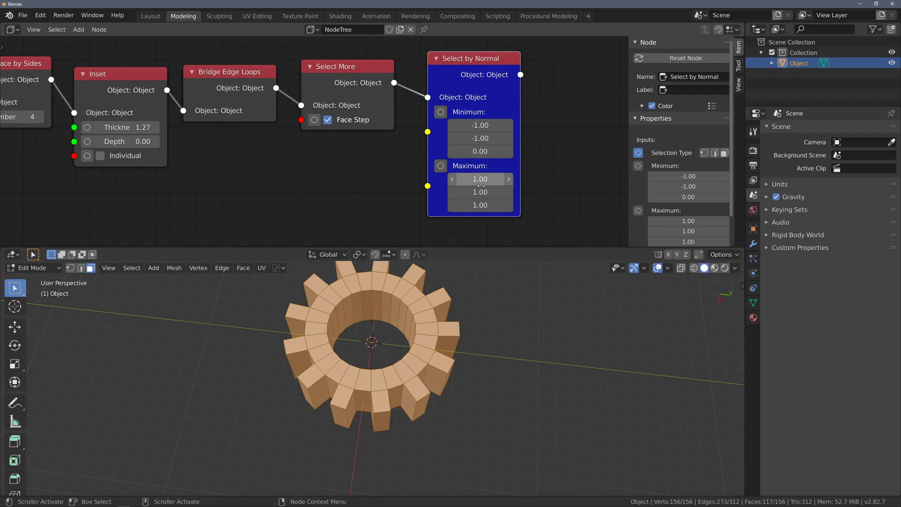
pyautogui.click(486, 202)
pyautogui.write('0')
pyautogui.press('Return')
# Enable the Deselect option of the Select by Normal node
pyautogui.moveTo(401, 310); pyautogui.dragTo(458, 344, button='middle')
pyautogui.scroll(-2, 637, 162)
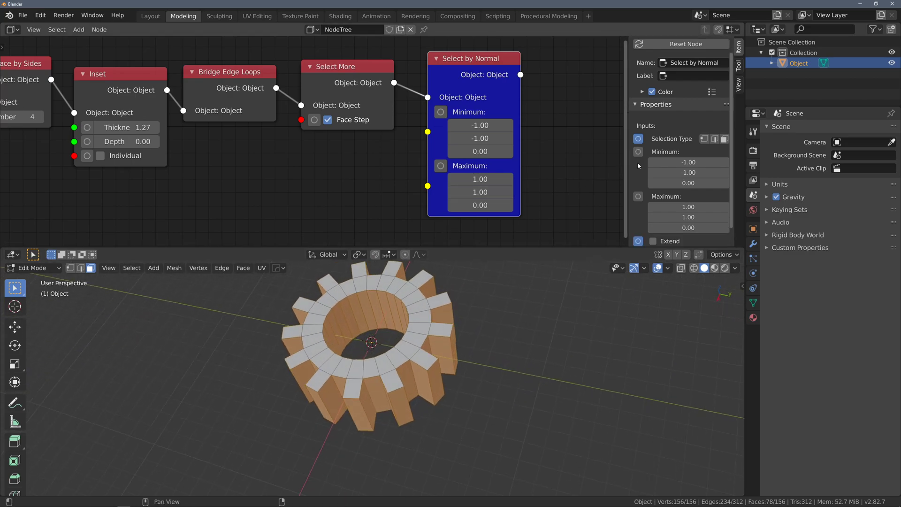
pyautogui.click(653, 237)
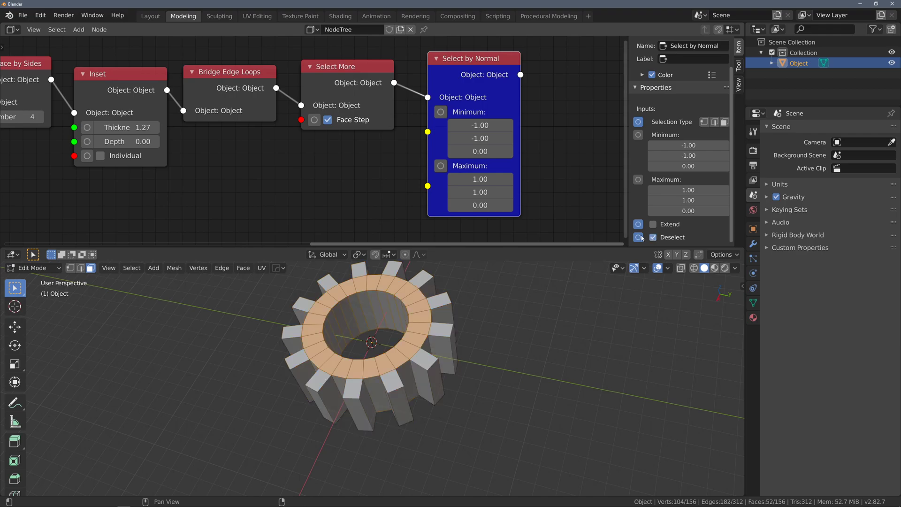
# Set the thickness of the Inset node before Bridge Edge Loops to 2.71 to narrow the centre hole
pyautogui.moveTo(399, 298); pyautogui.dragTo(385, 307, button='middle')
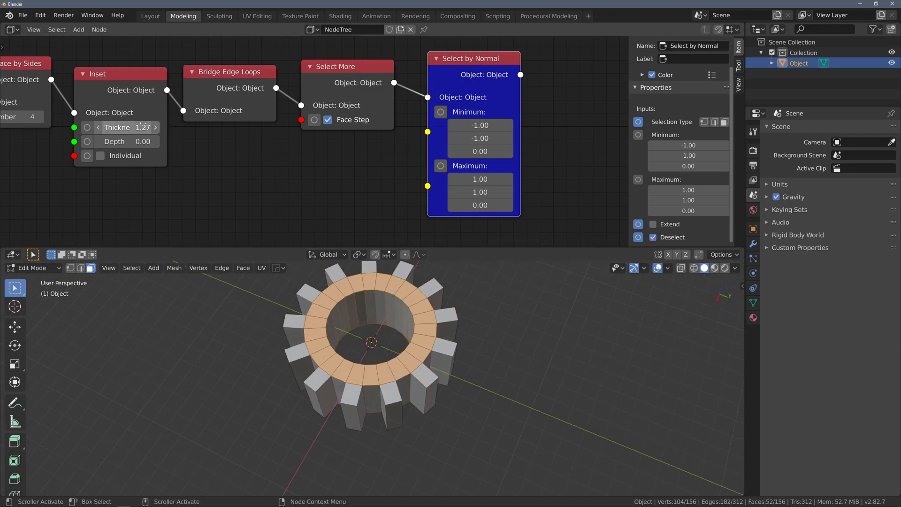
pyautogui.moveTo(141, 127)
pyautogui.mouseDown()
pyautogui.moveTo(166, 127)
pyautogui.moveTo(141, 126)
pyautogui.mouseUp()
pyautogui.click(338, 177)
# Add a previewed Inset node linked after Select by Normal, with a thickness of 0.79
pyautogui.moveTo(445, 141); pyautogui.dragTo(347, 147, button='middle')
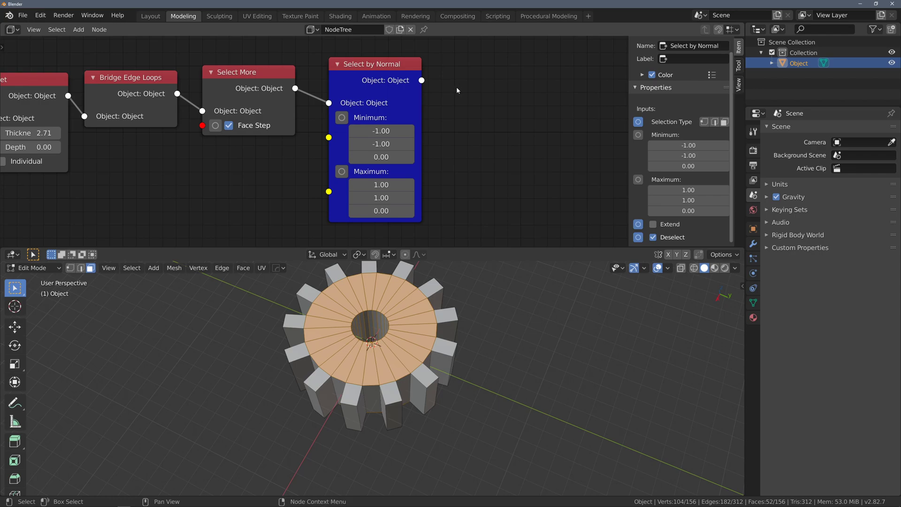
pyautogui.hotkey('shift', 'a')
pyautogui.click(446, 34)
pyautogui.write('i')
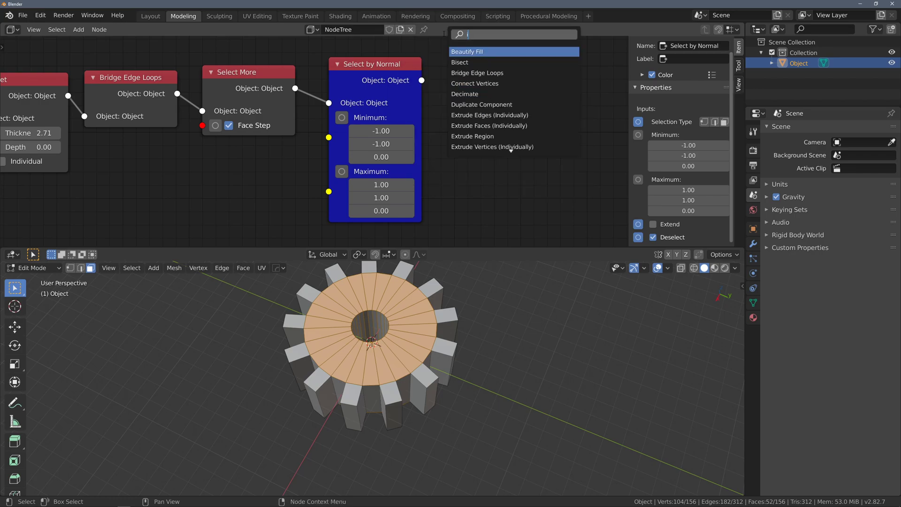
pyautogui.write('ns')
pyautogui.press('Return')
pyautogui.click(463, 69)
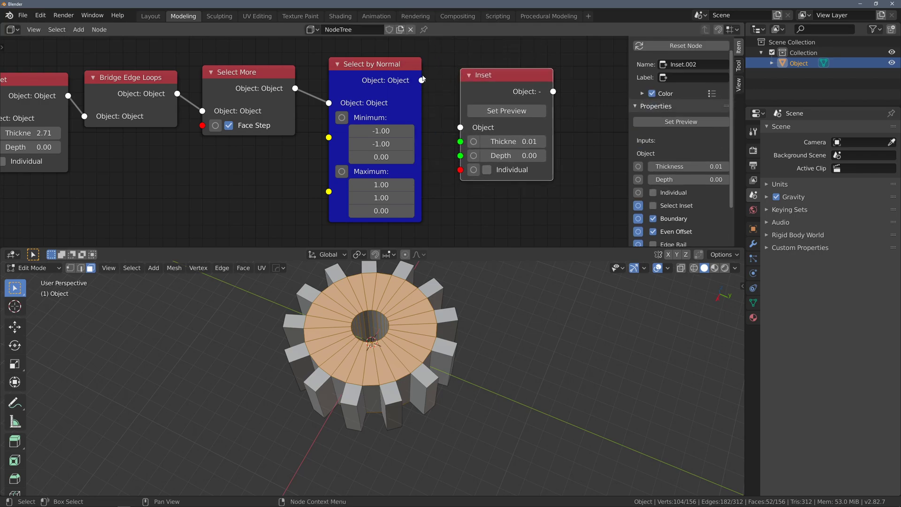
pyautogui.moveTo(422, 81); pyautogui.dragTo(461, 128)
pyautogui.click(499, 113)
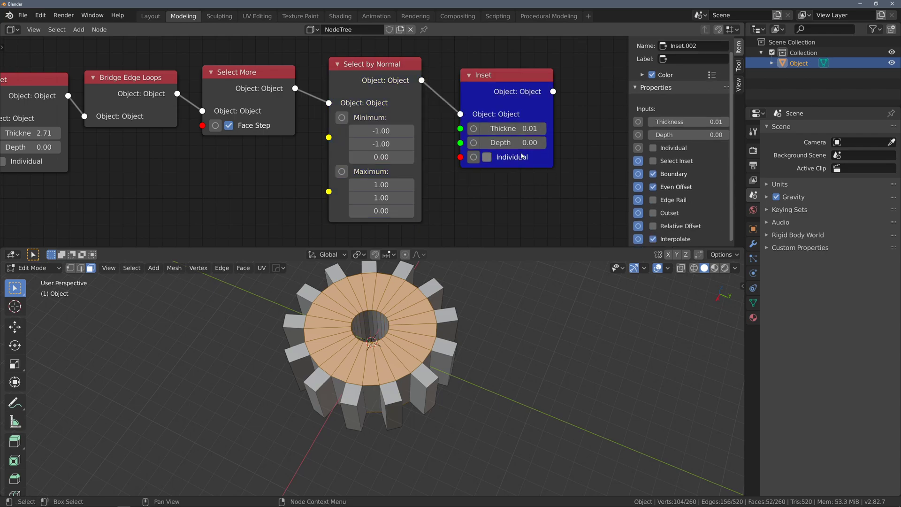
pyautogui.moveTo(536, 130); pyautogui.dragTo(561, 130)
# Add another Inset node and link it to the output of the 0.79 Inset node
pyautogui.moveTo(557, 104); pyautogui.dragTo(419, 99, button='middle')
pyautogui.hotkey('shift', 'a')
pyautogui.click(452, 86)
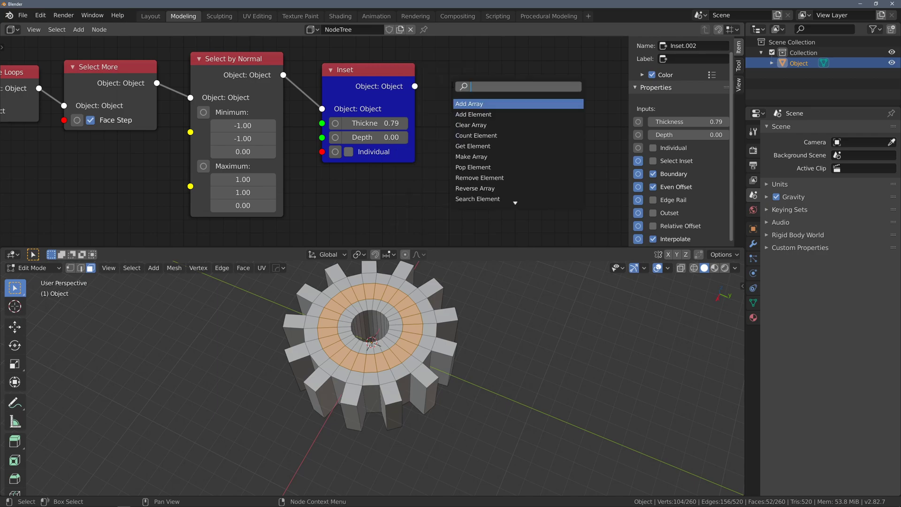
pyautogui.write('inset')
pyautogui.press('Return')
pyautogui.click(455, 77)
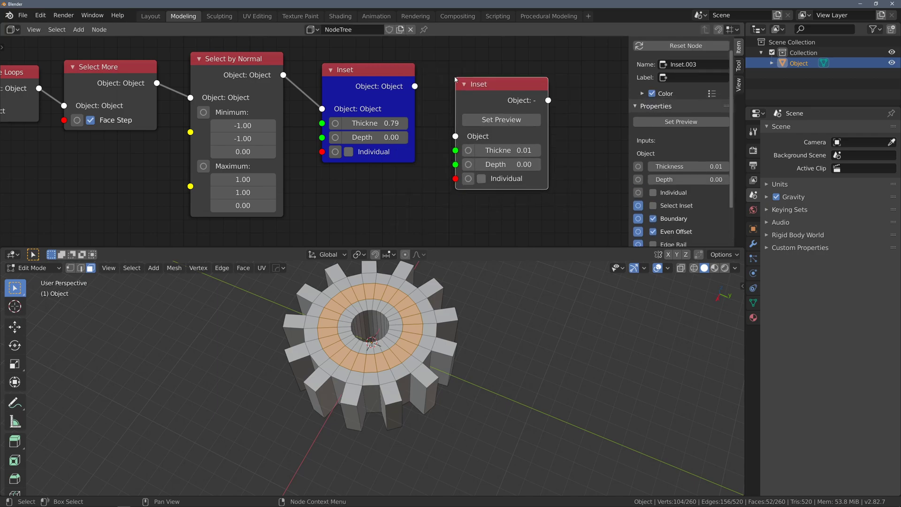
pyautogui.moveTo(416, 86); pyautogui.dragTo(456, 136)
# Set the last Inset node's thickness to 0 and depth to -0.66, and make it the preview
pyautogui.click(526, 150)
pyautogui.write('0')
pyautogui.press('Return')
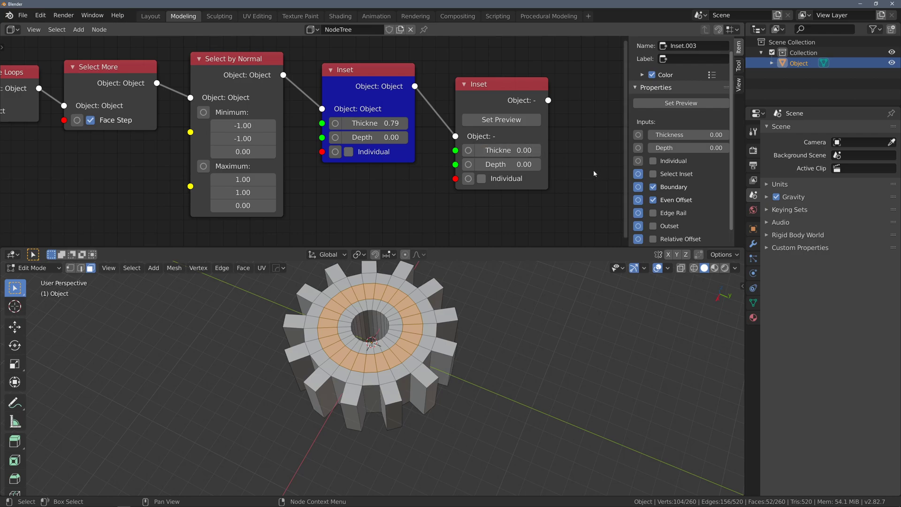
pyautogui.moveTo(508, 164); pyautogui.dragTo(528, 155)
pyautogui.click(525, 121)
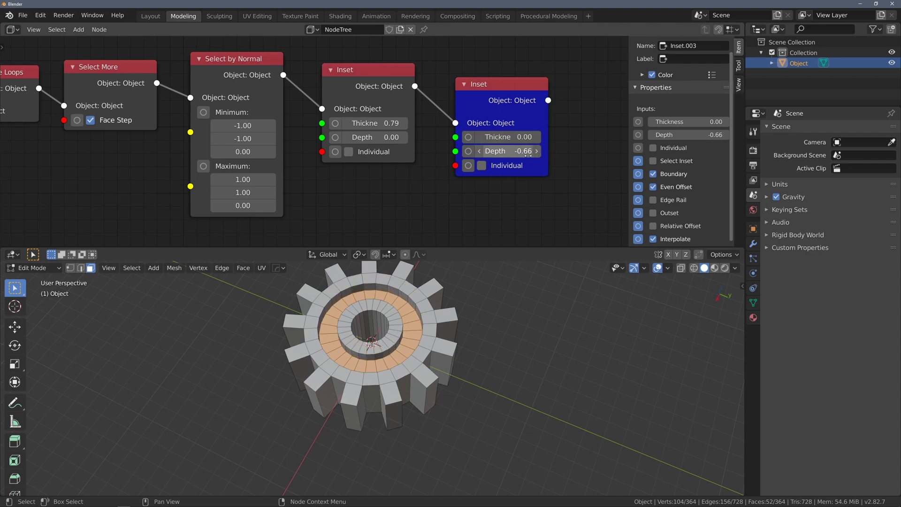
# Set the number of vertices of the Create Cylinder node to 78
pyautogui.moveTo(128, 171); pyautogui.dragTo(501, 145, button='middle')
pyautogui.moveTo(167, 176); pyautogui.dragTo(234, 204, button='middle')
pyautogui.moveTo(157, 131); pyautogui.dragTo(181, 132)
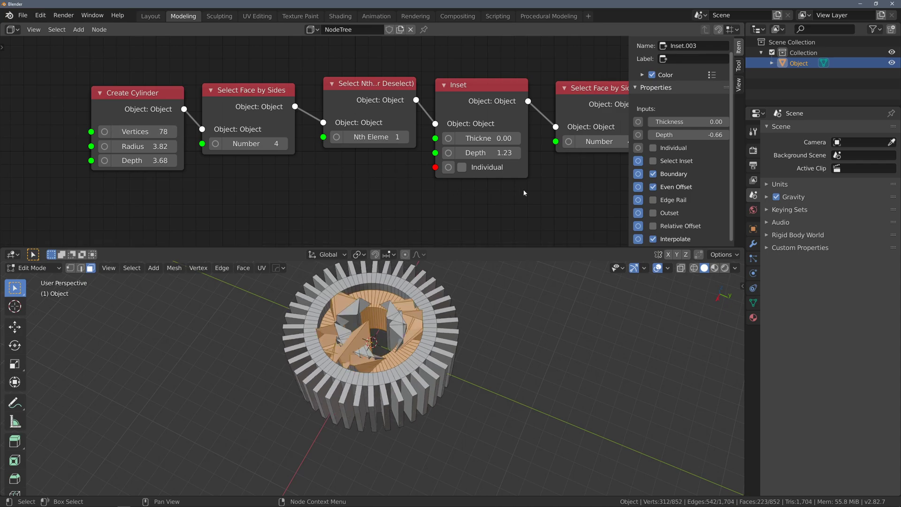
# Preview the Select by Normal node and examine which faces inside the centre hole are selected
pyautogui.moveTo(390, 183); pyautogui.dragTo(276, 173, button='middle')
pyautogui.click(343, 88)
pyautogui.click(337, 111)
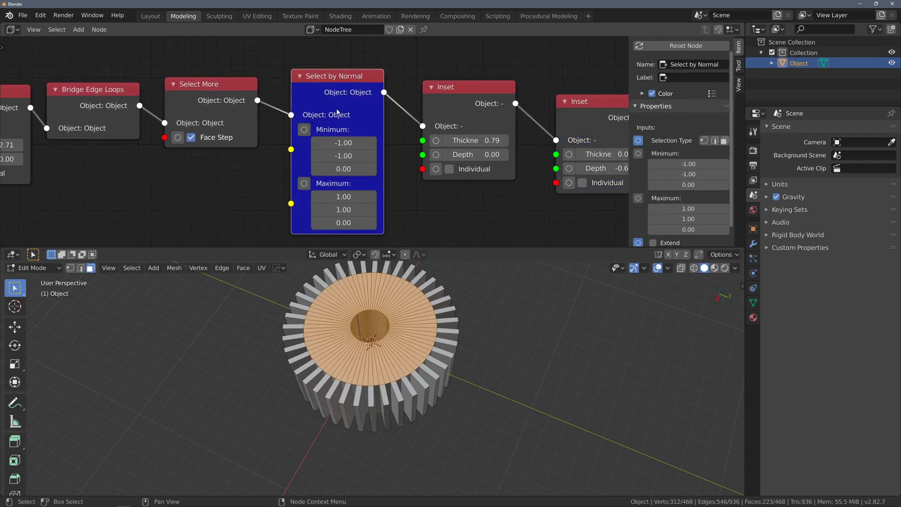
pyautogui.scroll(1, 357, 310)
pyautogui.scroll(6, 357, 310)
pyautogui.moveTo(475, 374); pyautogui.dragTo(436, 360, button='middle')
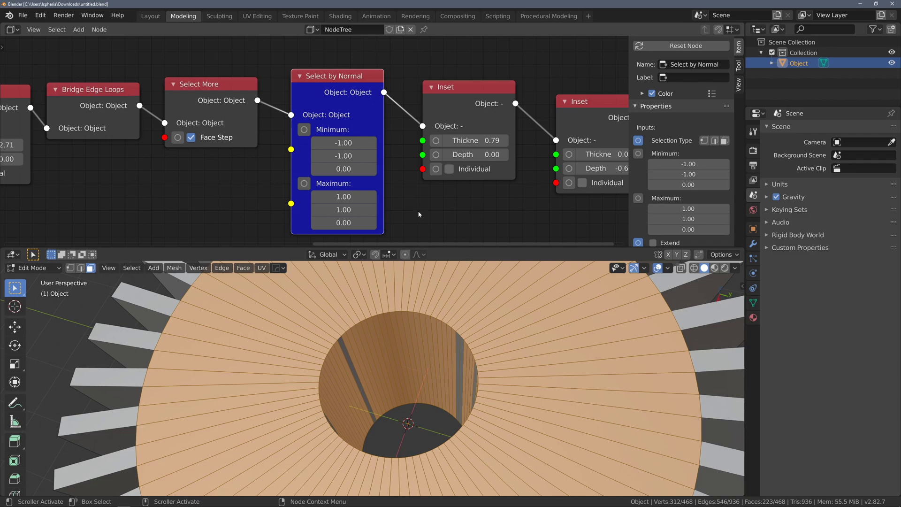
# Set the last Inset node as the preview to examine the recess on the gear with more teeth
pyautogui.scroll(-6, 431, 315)
pyautogui.scroll(1, 431, 315)
pyautogui.moveTo(239, 190); pyautogui.dragTo(554, 154, button='middle')
pyautogui.scroll(-3, 328, 169)
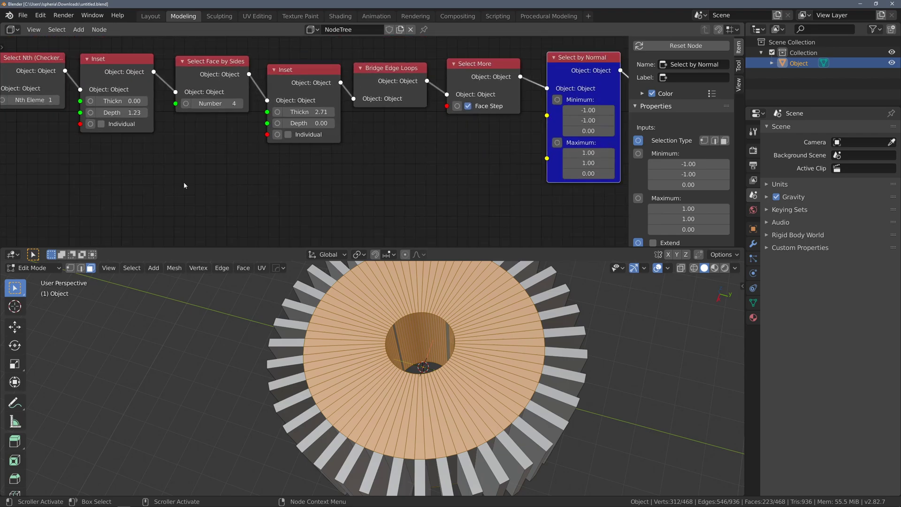
pyautogui.moveTo(99, 177); pyautogui.dragTo(464, 192, button='middle')
pyautogui.moveTo(575, 191); pyautogui.dragTo(232, 162, button='middle')
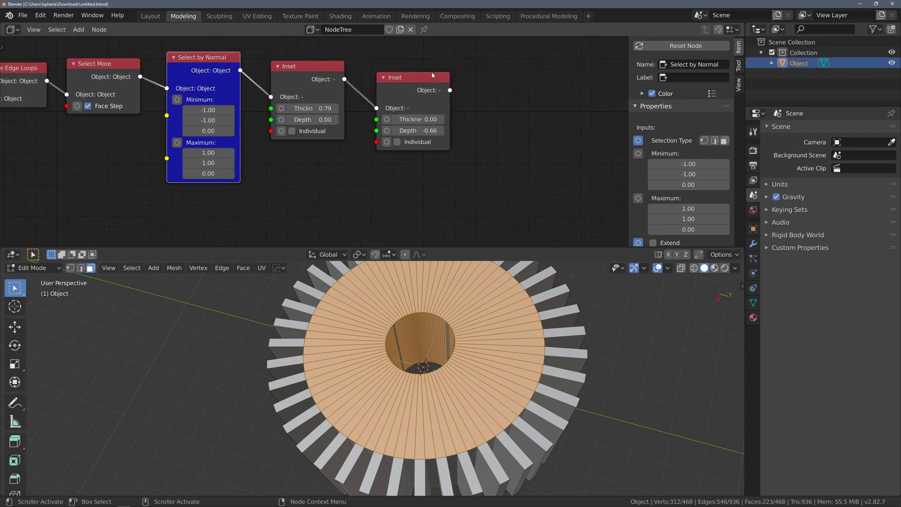
pyautogui.click(432, 76)
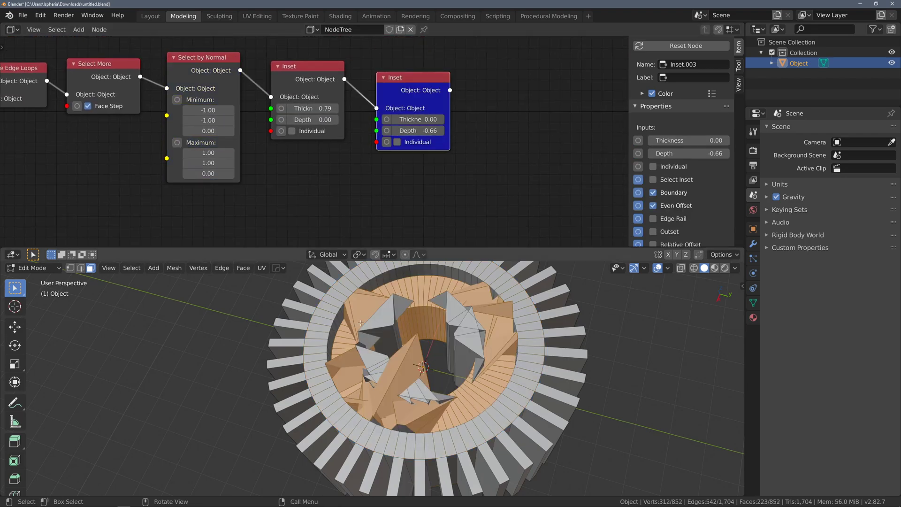
# Delete the Select More and Select by Normal nodes between Bridge Edge Loops and the 0.79 Inset node
pyautogui.moveTo(190, 203); pyautogui.dragTo(614, 220, button='middle')
pyautogui.moveTo(177, 157); pyautogui.dragTo(606, 204, button='middle')
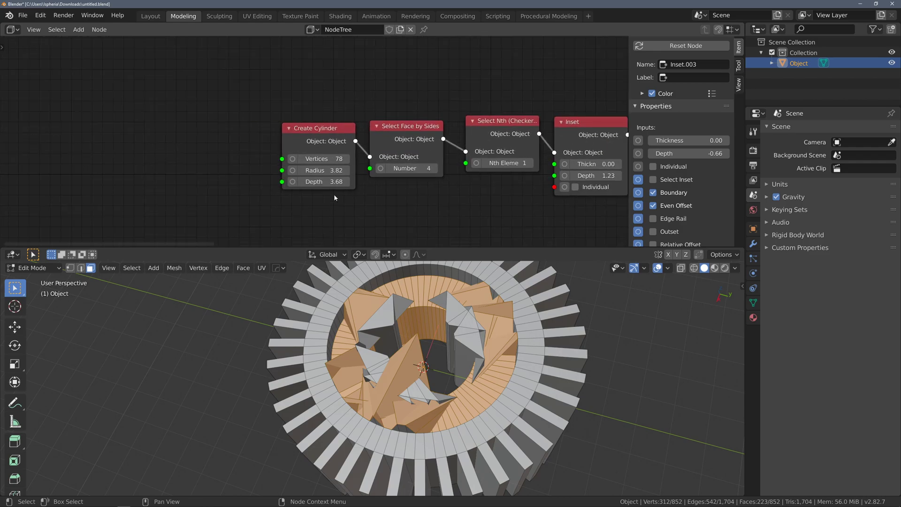
pyautogui.moveTo(466, 190); pyautogui.dragTo(105, 142, button='middle')
pyautogui.moveTo(461, 171); pyautogui.dragTo(241, 171, button='middle')
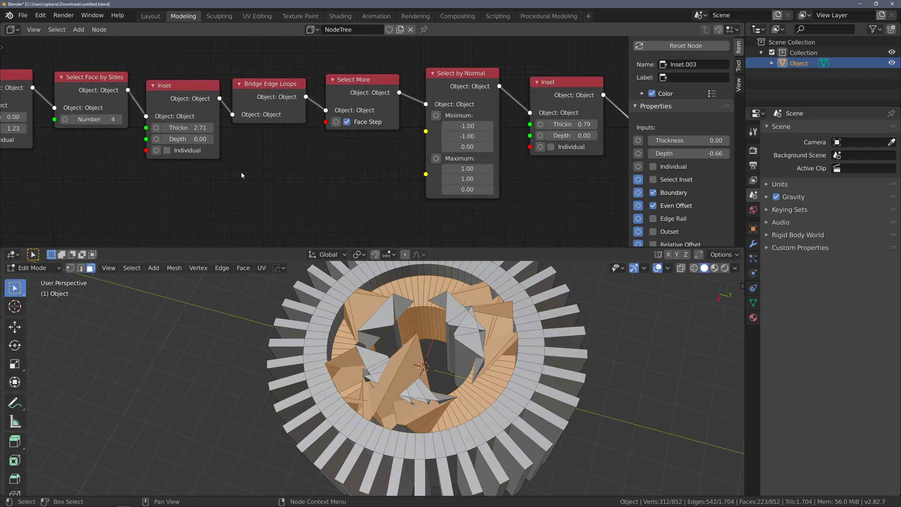
pyautogui.moveTo(315, 204); pyautogui.dragTo(189, 215, button='middle')
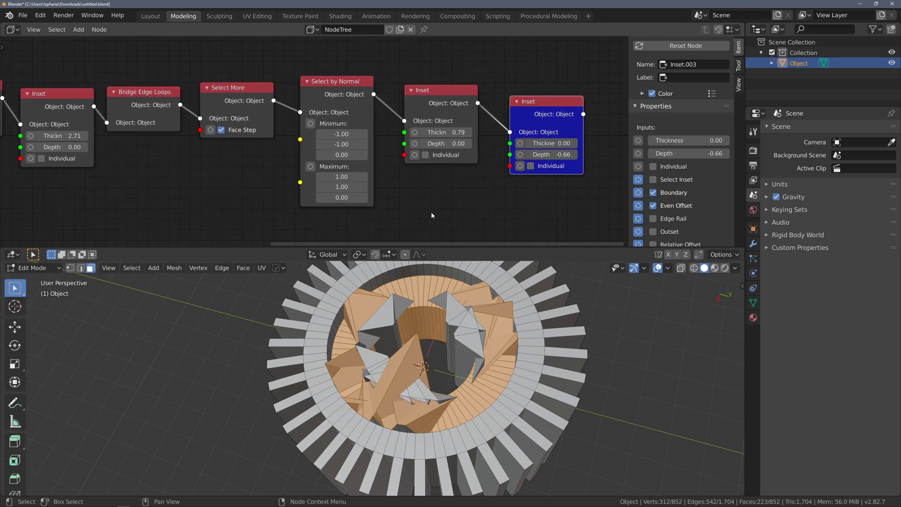
pyautogui.click(443, 211)
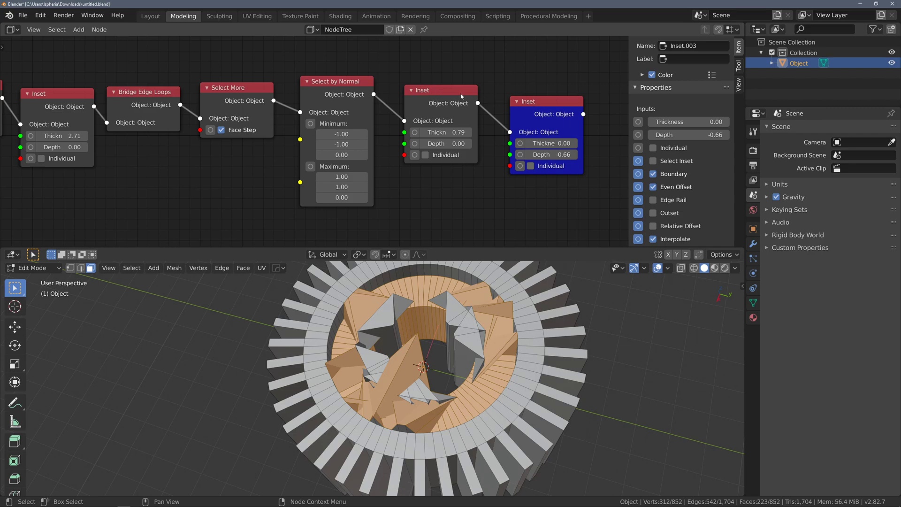
pyautogui.moveTo(245, 65); pyautogui.dragTo(347, 214)
pyautogui.press('x')
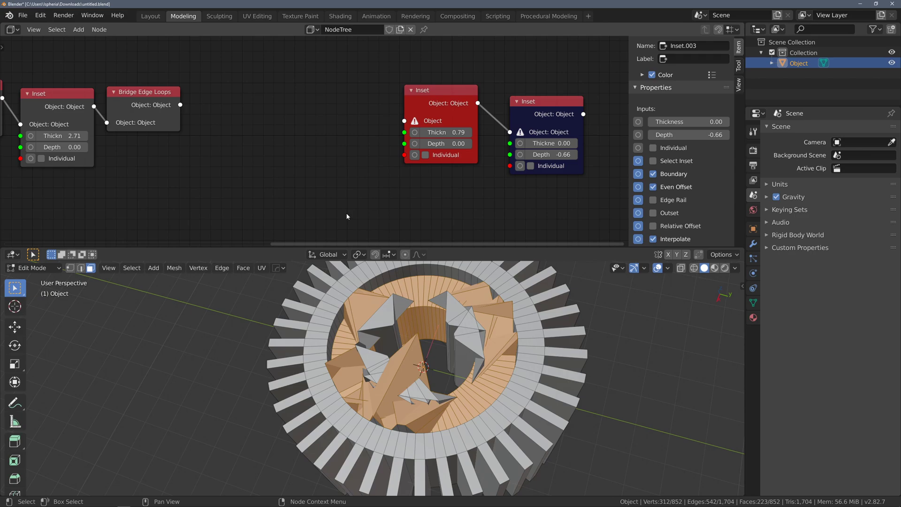
# Preview the Bridge Edge Loops node and add a Select by Material node after it
pyautogui.click(153, 102)
pyautogui.click(145, 122)
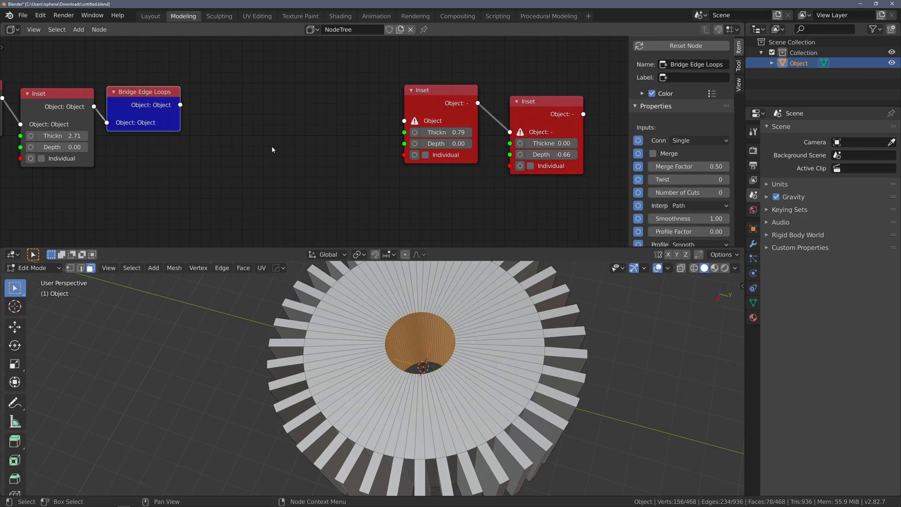
pyautogui.moveTo(257, 167); pyautogui.dragTo(329, 162, button='middle')
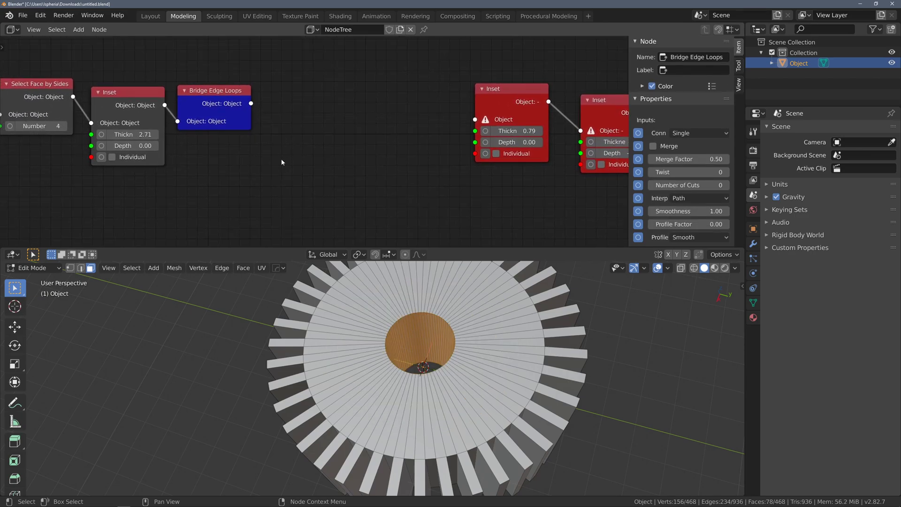
pyautogui.hotkey('shift', 'a')
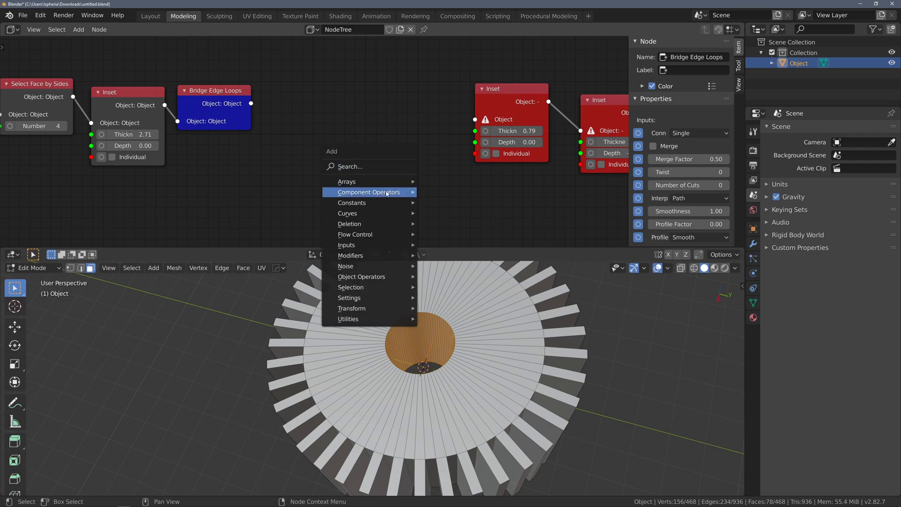
pyautogui.moveTo(376, 270)
pyautogui.moveTo(376, 287)
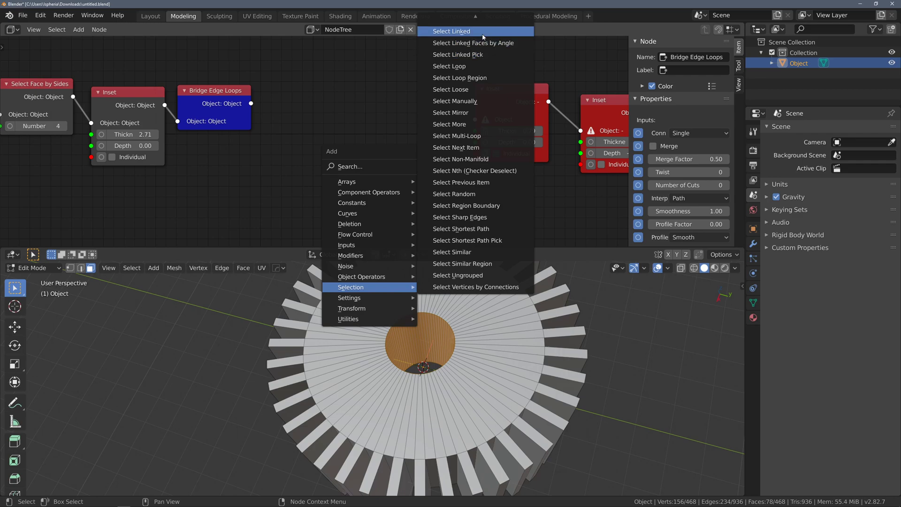
pyautogui.moveTo(482, 20)
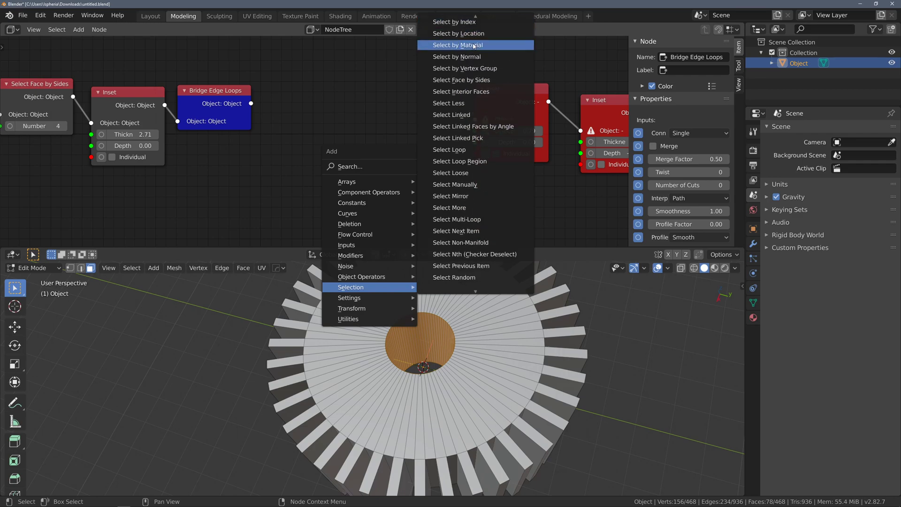
pyautogui.click(473, 46)
pyautogui.click(345, 131)
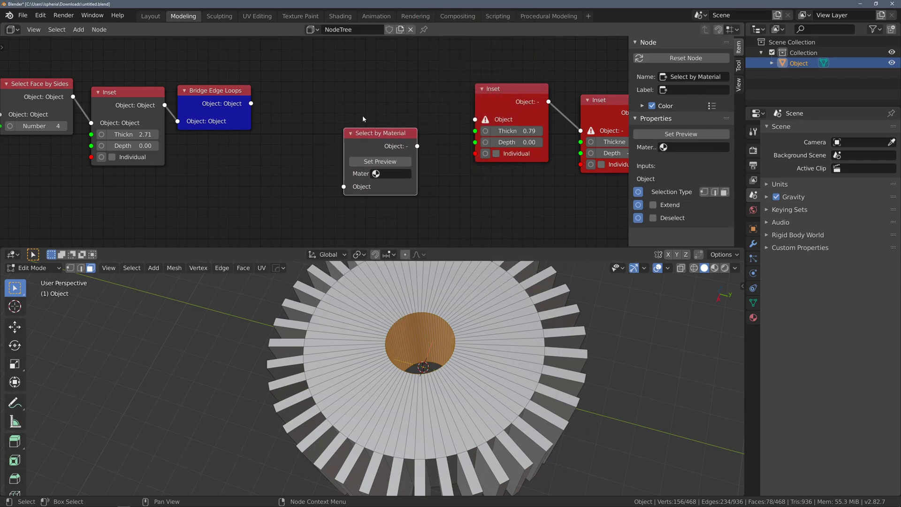
# Position the Select by Material node in the gap between Bridge Edge Loops and the 0.79 Inset node
pyautogui.moveTo(372, 128); pyautogui.dragTo(366, 82)
pyautogui.click(307, 149)
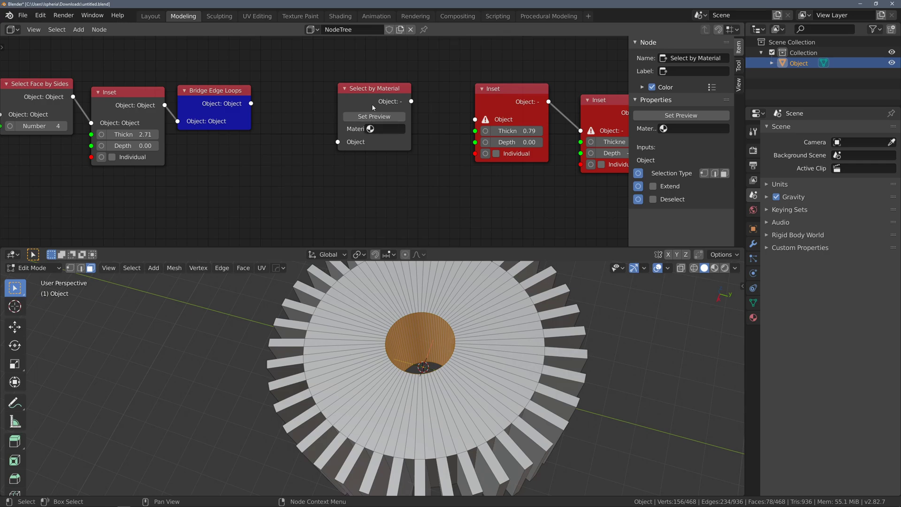
pyautogui.moveTo(374, 90)
pyautogui.mouseDown()
pyautogui.moveTo(359, 90)
pyautogui.moveTo(369, 87)
pyautogui.mouseUp()
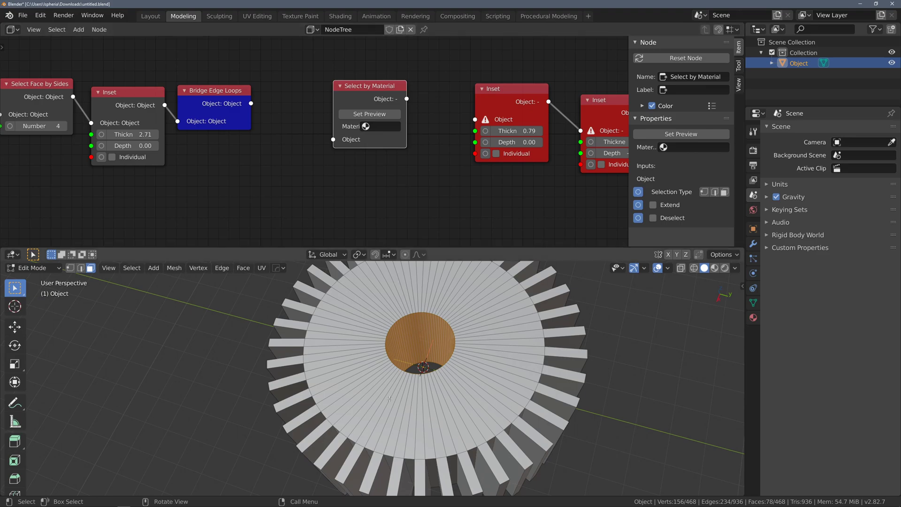
pyautogui.moveTo(374, 87); pyautogui.dragTo(413, 84)
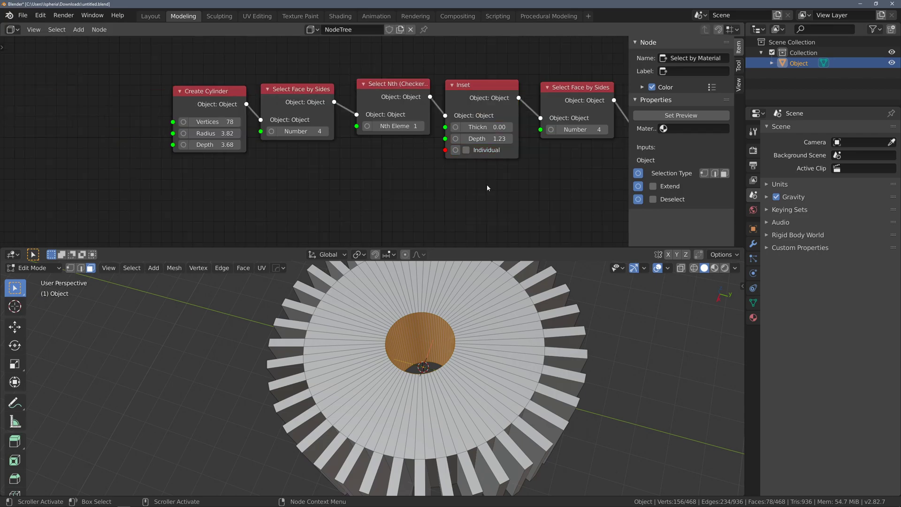
# Move the Create Cylinder node away from Select Face by Sides and create an object material named Gear MAT
pyautogui.moveTo(213, 99); pyautogui.dragTo(82, 100)
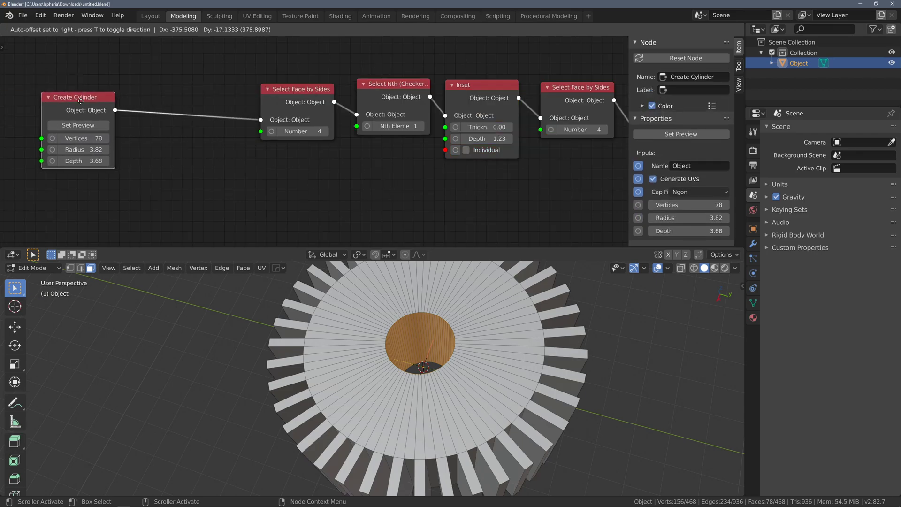
pyautogui.click(753, 318)
pyautogui.click(809, 174)
pyautogui.click(815, 174)
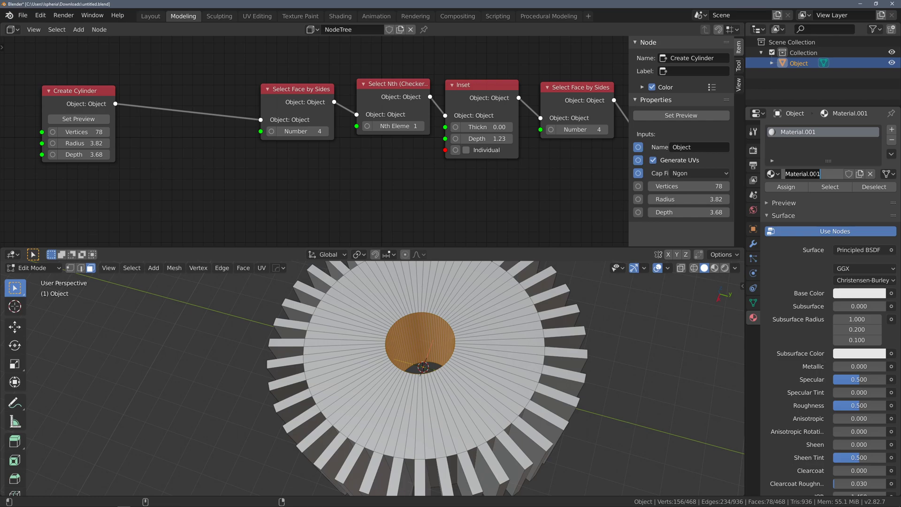
pyautogui.write('Gear MAT')
pyautogui.press('Return')
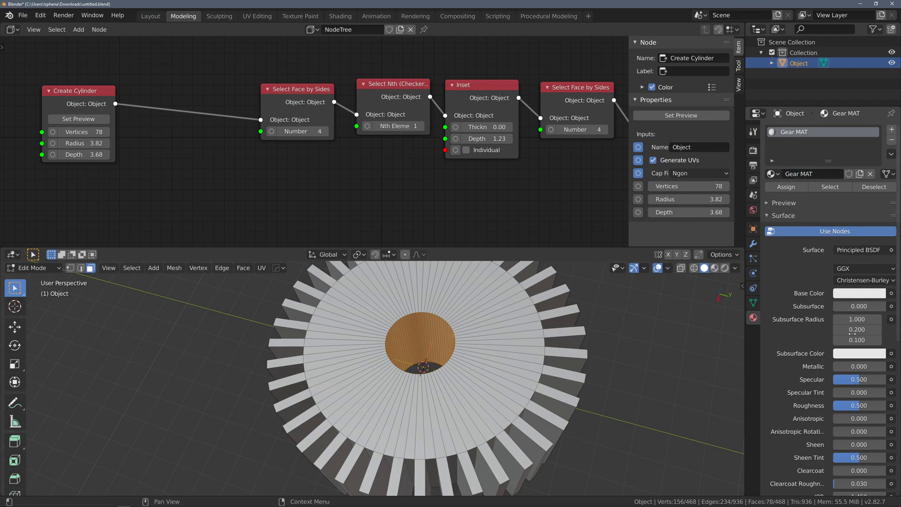
# Set Gear MAT's Metallic value to 1 and its base color to red
pyautogui.click(868, 368)
pyautogui.write('1')
pyautogui.press('Return')
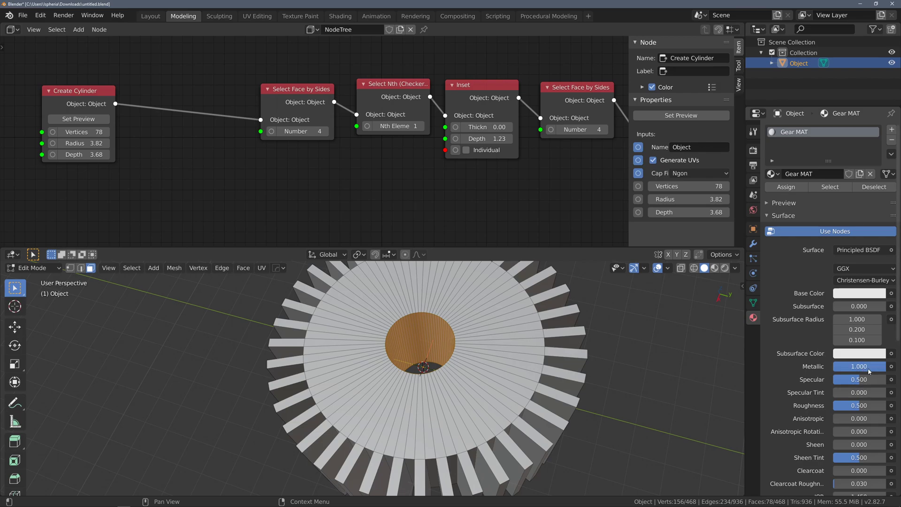
pyautogui.click(853, 294)
pyautogui.moveTo(837, 256); pyautogui.dragTo(892, 256)
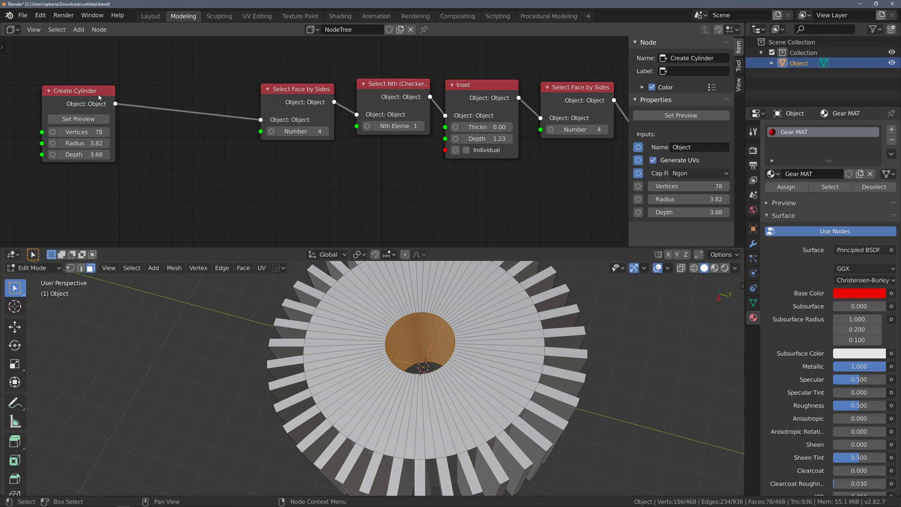
# Insert a Material node between Create Cylinder and Select Face by Sides and assign Gear MAT to it
pyautogui.hotkey('shift', 'a')
pyautogui.moveTo(168, 136)
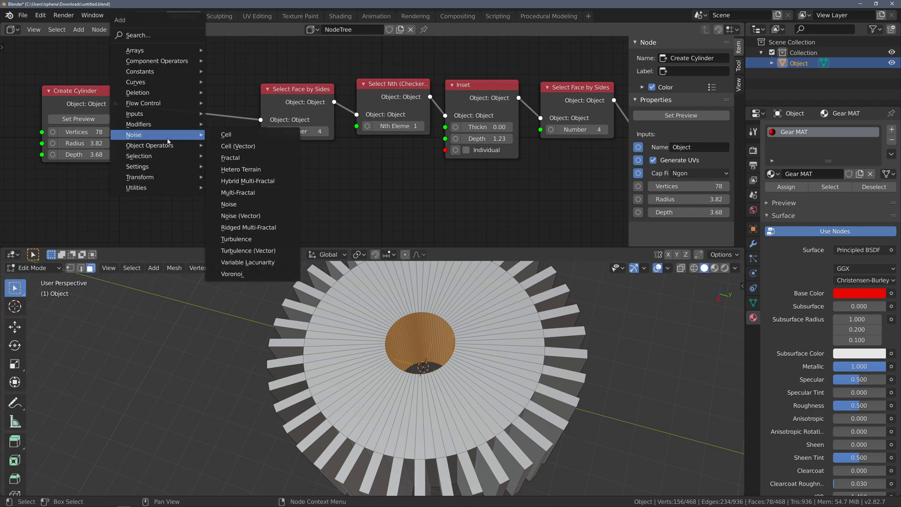
pyautogui.click(169, 35)
pyautogui.write('material')
pyautogui.press('Return')
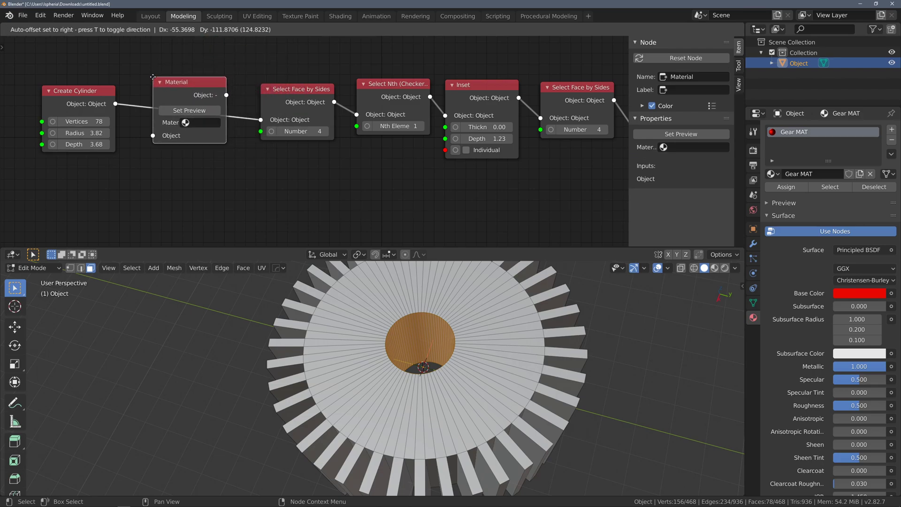
pyautogui.click(154, 77)
pyautogui.click(207, 122)
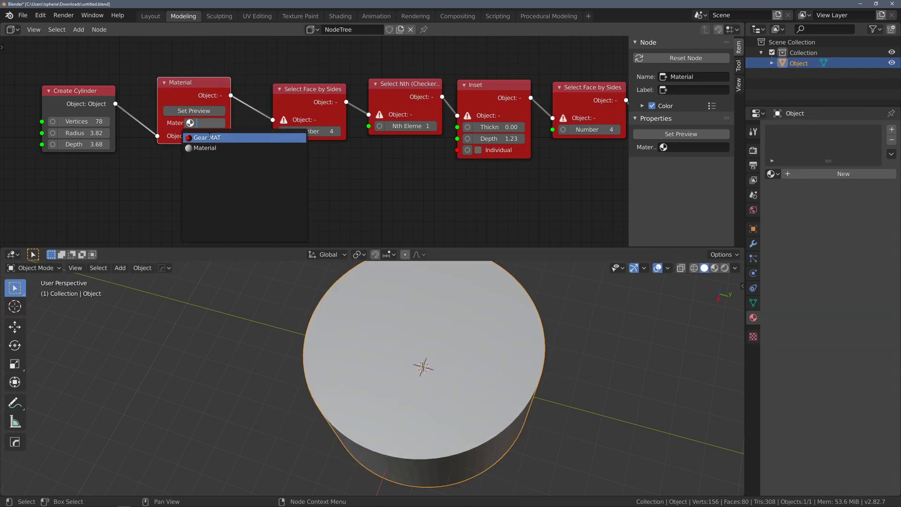
pyautogui.click(209, 137)
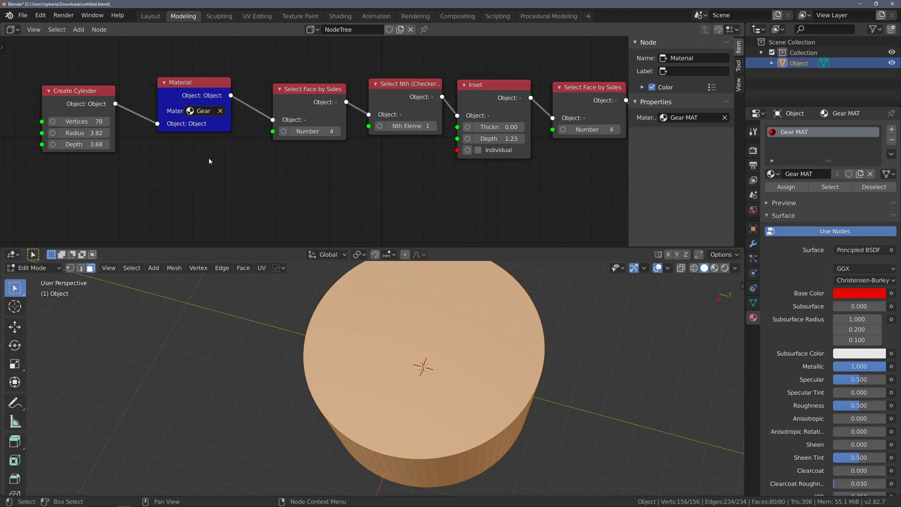
# Switch the viewport to Material Preview shading and deselect the cylinder's faces to inspect the material
pyautogui.click(714, 269)
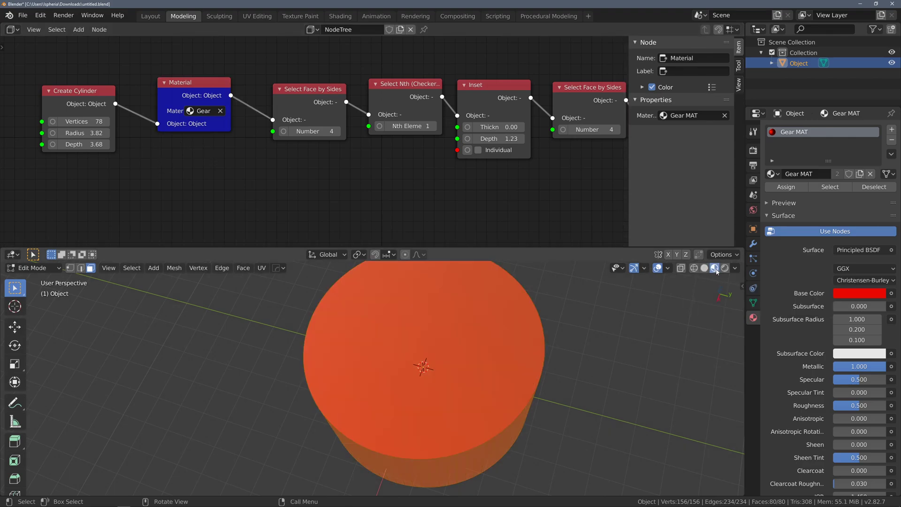
pyautogui.click(627, 334)
pyautogui.moveTo(564, 356); pyautogui.dragTo(223, 349, button='middle')
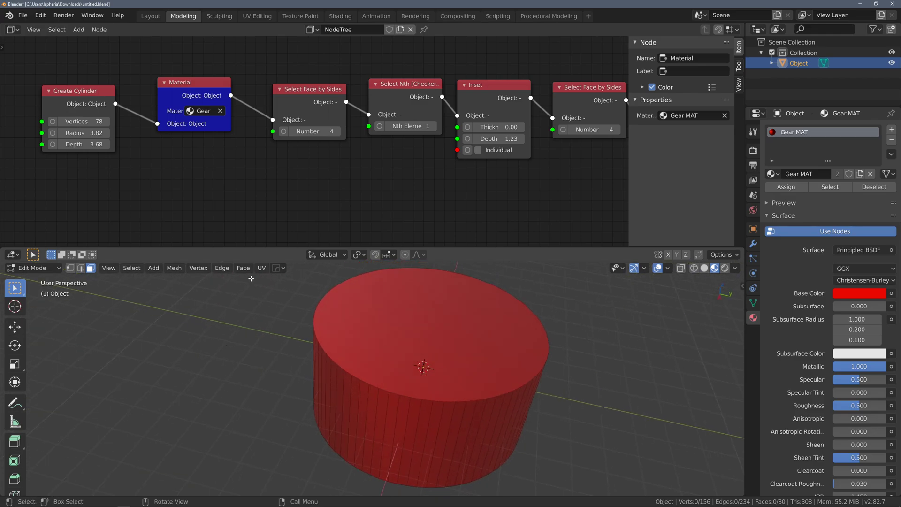
# Change Gear MAT's base color to light grey
pyautogui.click(843, 294)
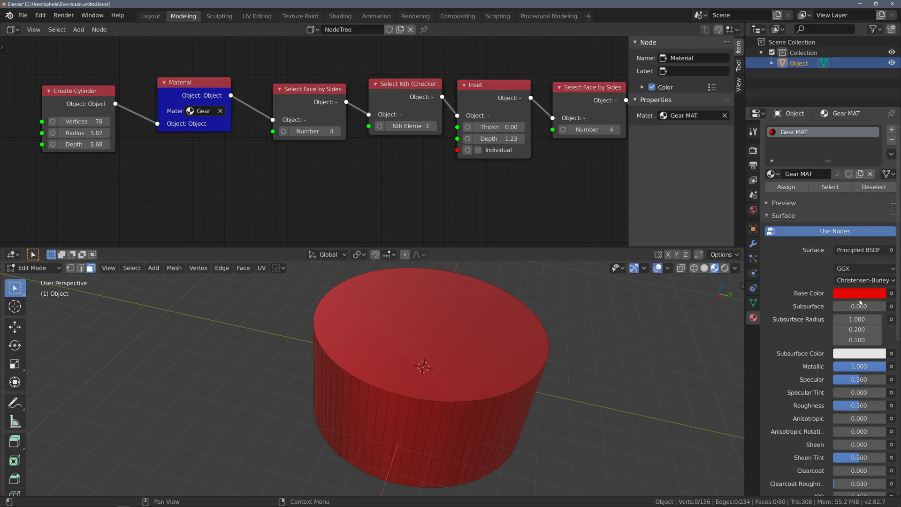
pyautogui.click(862, 295)
pyautogui.moveTo(828, 195); pyautogui.dragTo(831, 183)
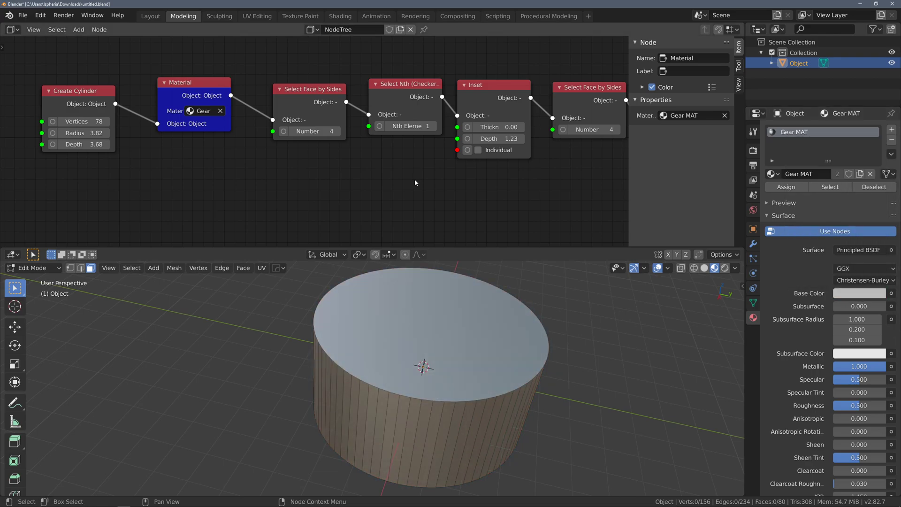
pyautogui.click(396, 339)
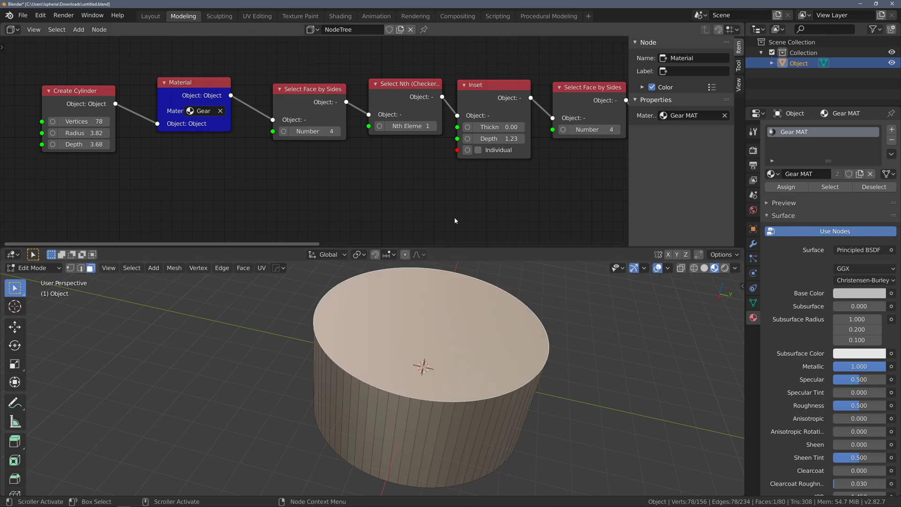
# Preview the 2.71 Inset node and switch the preview to the Select Face by Sides node feeding it
pyautogui.moveTo(537, 174); pyautogui.dragTo(245, 175, button='middle')
pyautogui.click(393, 106)
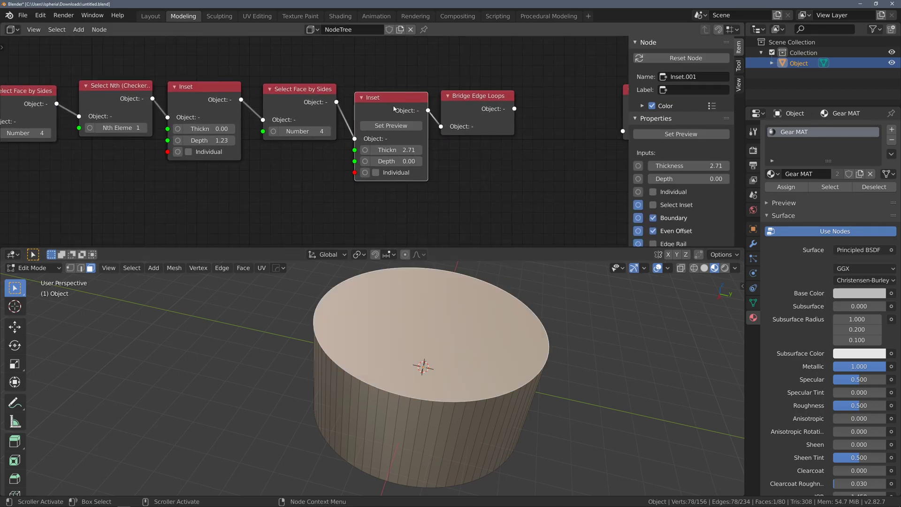
pyautogui.click(396, 126)
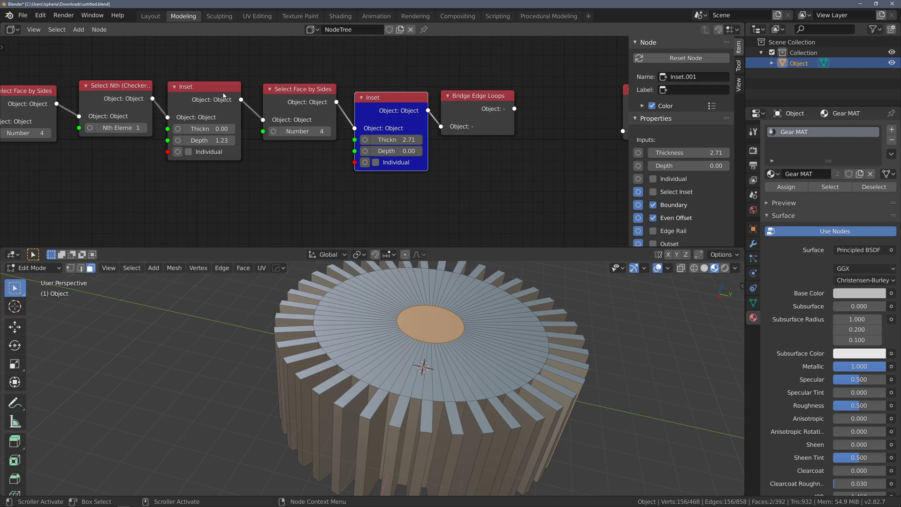
pyautogui.click(299, 99)
pyautogui.click(303, 118)
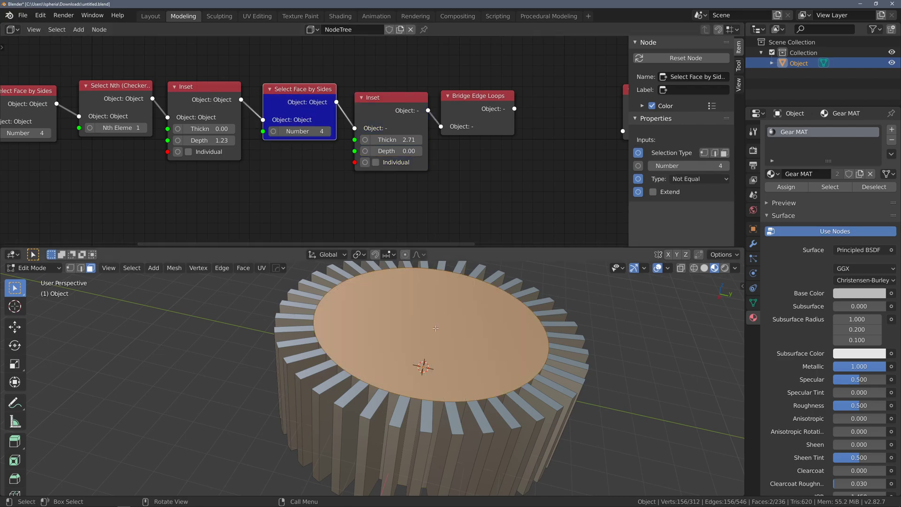
# Move the 2.71 Inset and Bridge Edge Loops nodes together to open a gap after Select Face by Sides
pyautogui.moveTo(444, 211); pyautogui.dragTo(384, 220, button='middle')
pyautogui.moveTo(336, 213); pyautogui.dragTo(489, 97)
pyautogui.click(531, 186)
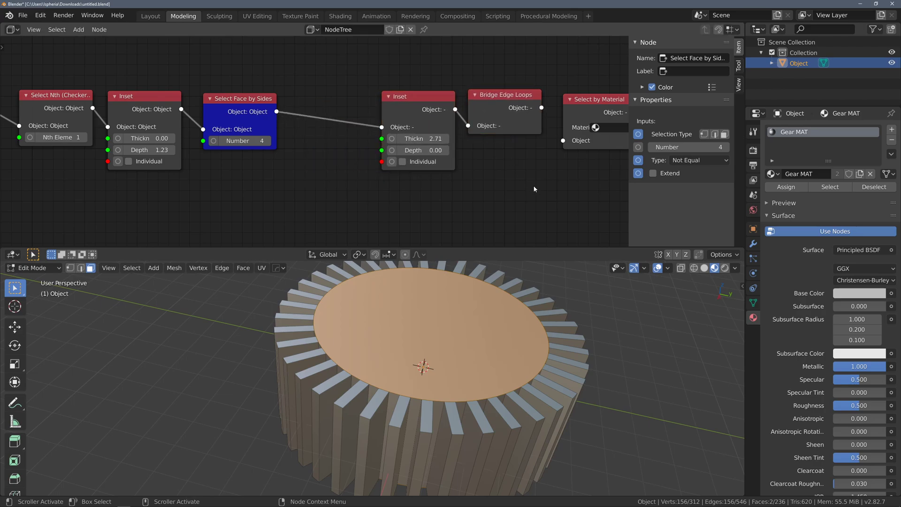
# Add a second material slot with a new material named TEMP Selection MAT and give it a magenta base color
pyautogui.click(892, 129)
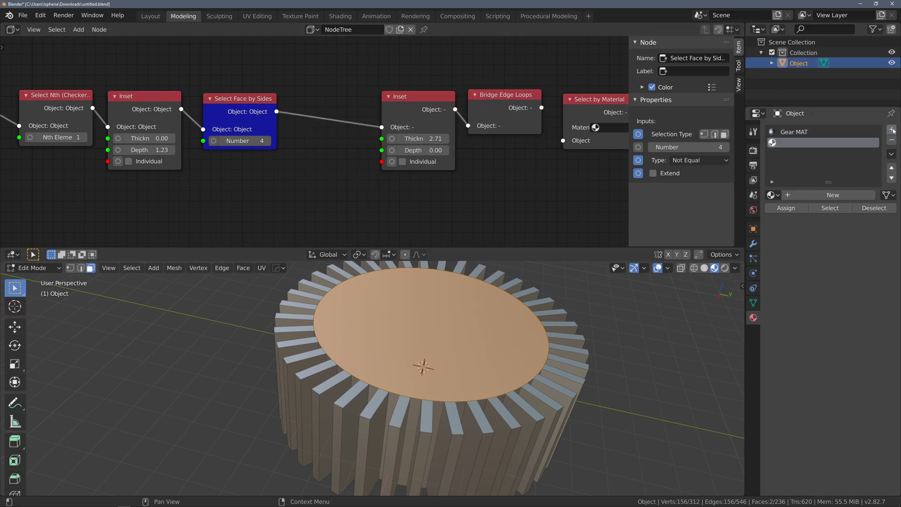
pyautogui.click(831, 195)
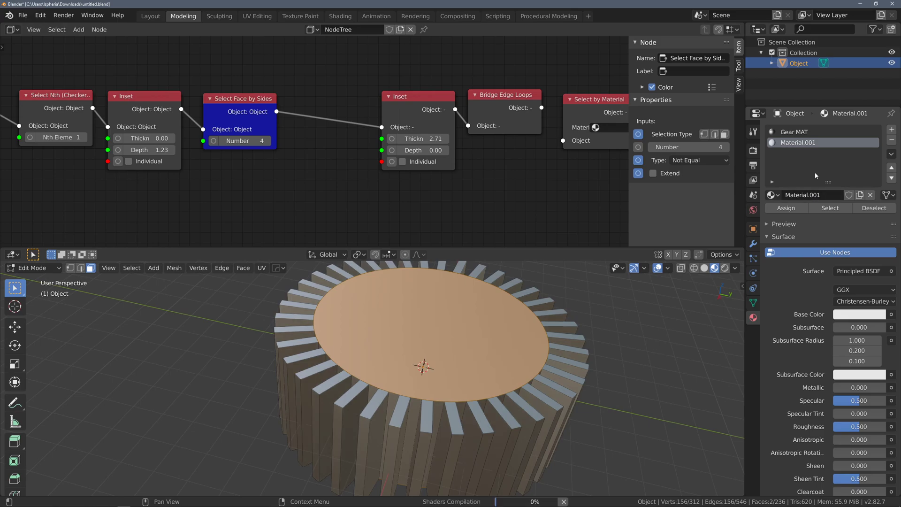
pyautogui.doubleClick(830, 196)
pyautogui.write('TEMP Selection MA')
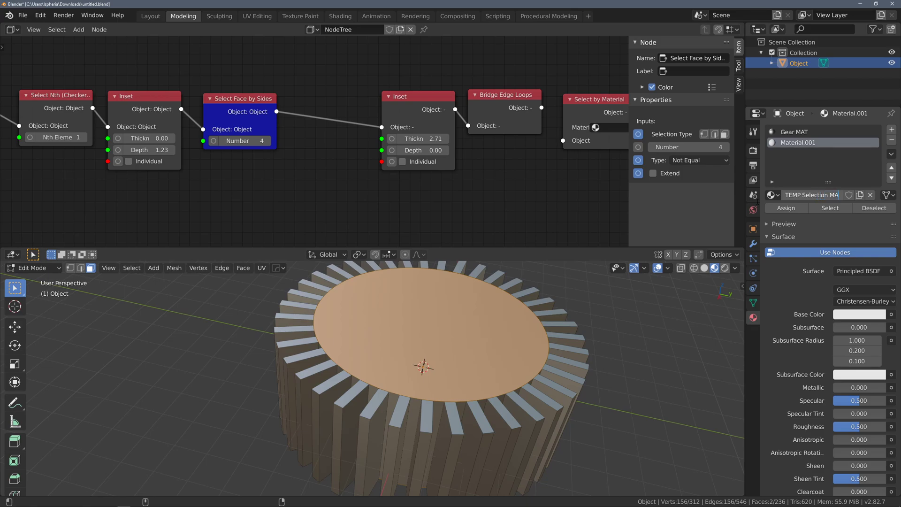
pyautogui.write('T')
pyautogui.press('Return')
pyautogui.click(869, 313)
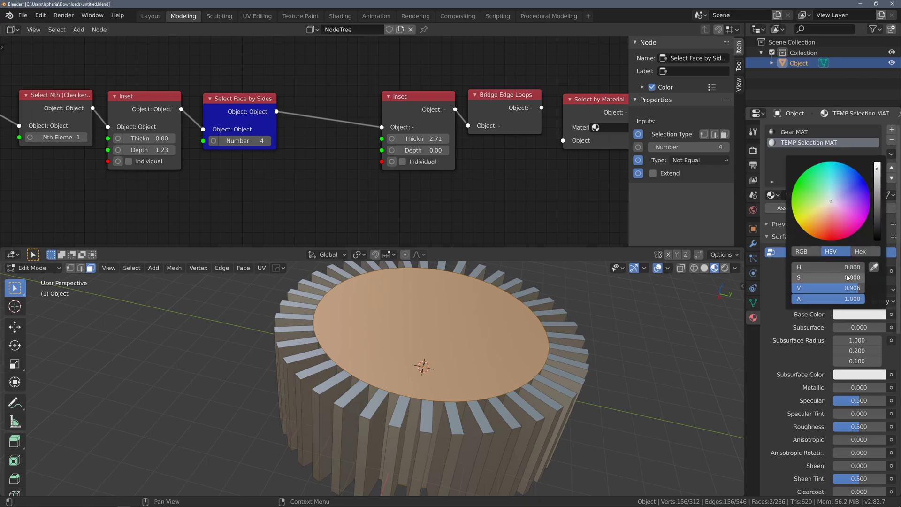
pyautogui.moveTo(853, 226); pyautogui.dragTo(856, 231)
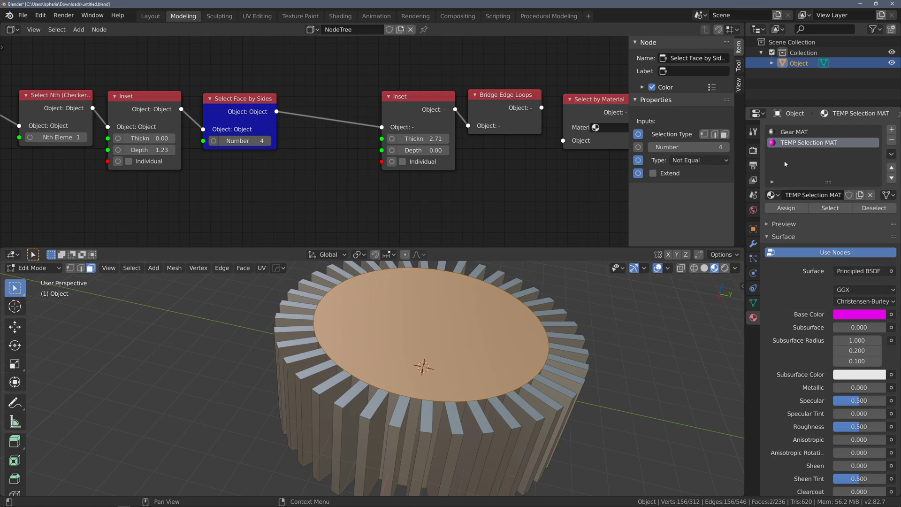
# Insert a Material node between the previewed Select Face by Sides node and the 2.71 Inset node
pyautogui.moveTo(250, 99); pyautogui.dragTo(245, 96)
pyautogui.hotkey('shift', 'a')
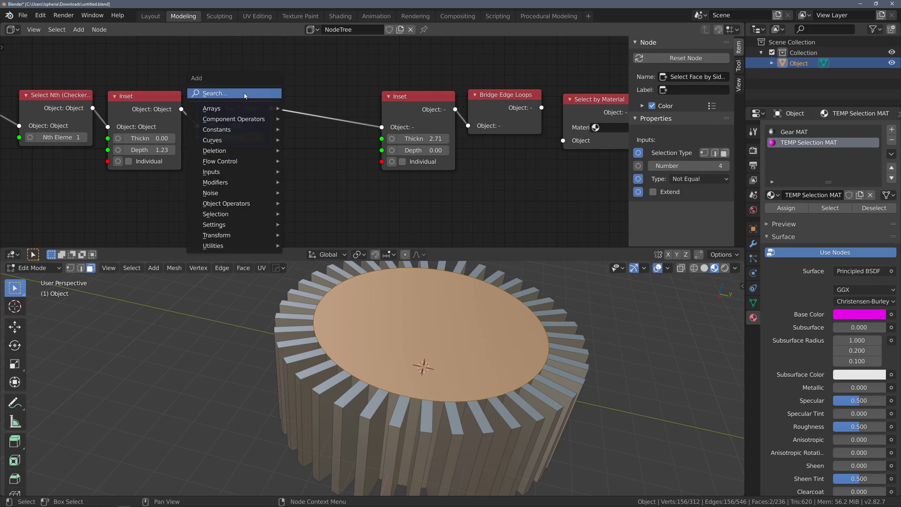
pyautogui.click(244, 96)
pyautogui.write('mater')
pyautogui.press('Return')
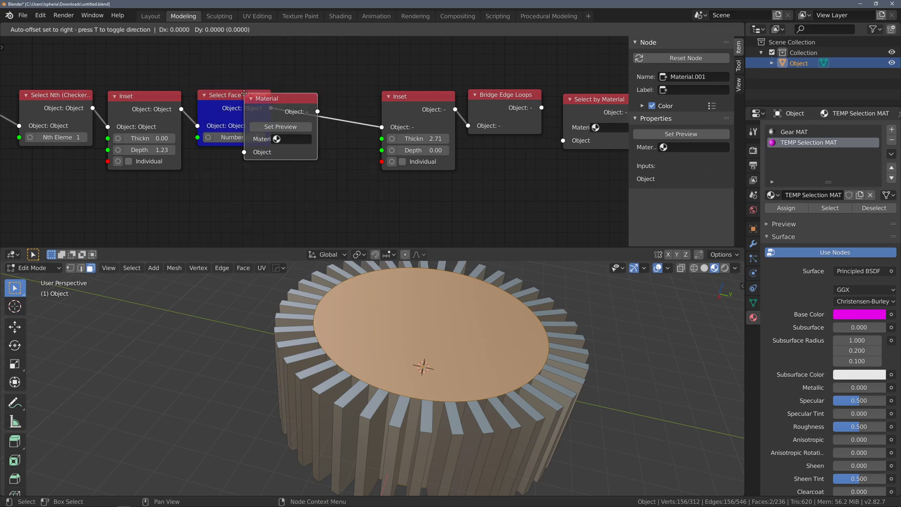
pyautogui.click(311, 83)
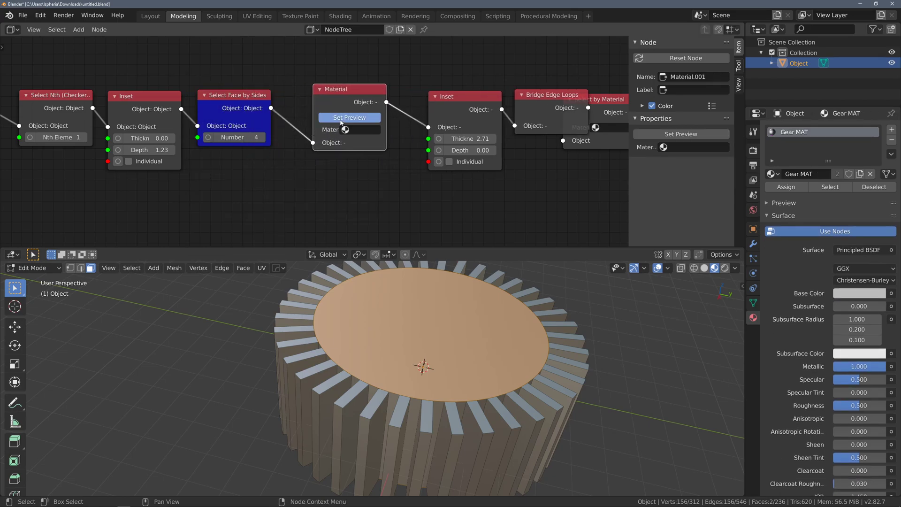
# Assign TEMP Selection MAT to the previewed Material node and switch the preview to the Bridge Edge Loops node
pyautogui.click(353, 117)
pyautogui.click(376, 152)
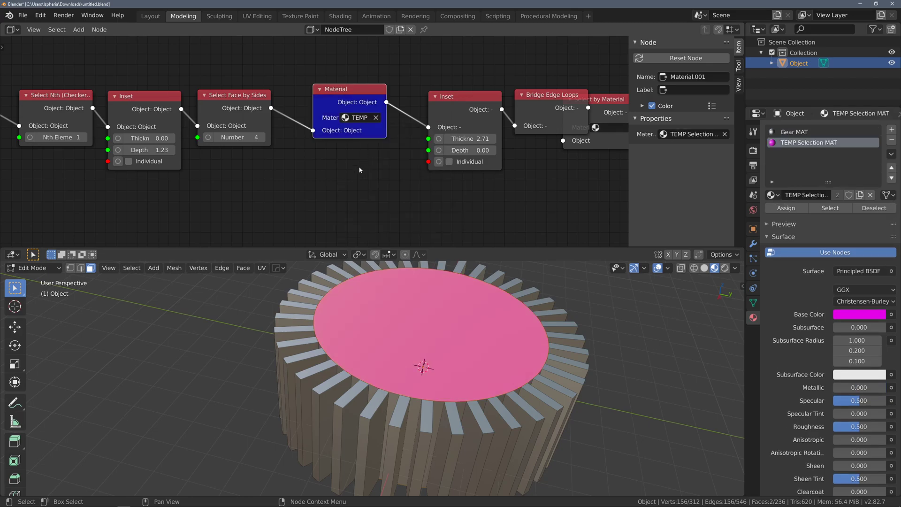
pyautogui.moveTo(493, 171); pyautogui.dragTo(325, 174, button='middle')
pyautogui.click(388, 101)
pyautogui.click(387, 126)
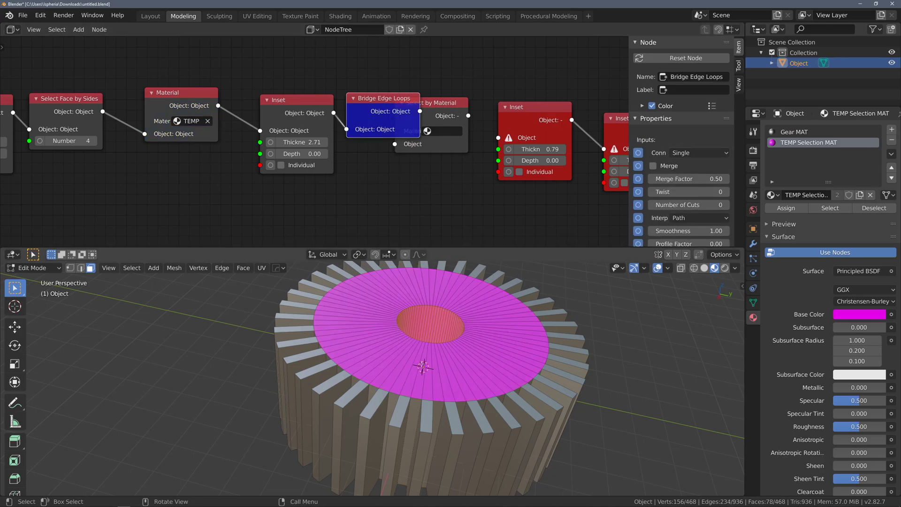
# Move Select by Material clear of the Bridge Edge Loops node and add a new Material node between them
pyautogui.moveTo(443, 104); pyautogui.dragTo(551, 38)
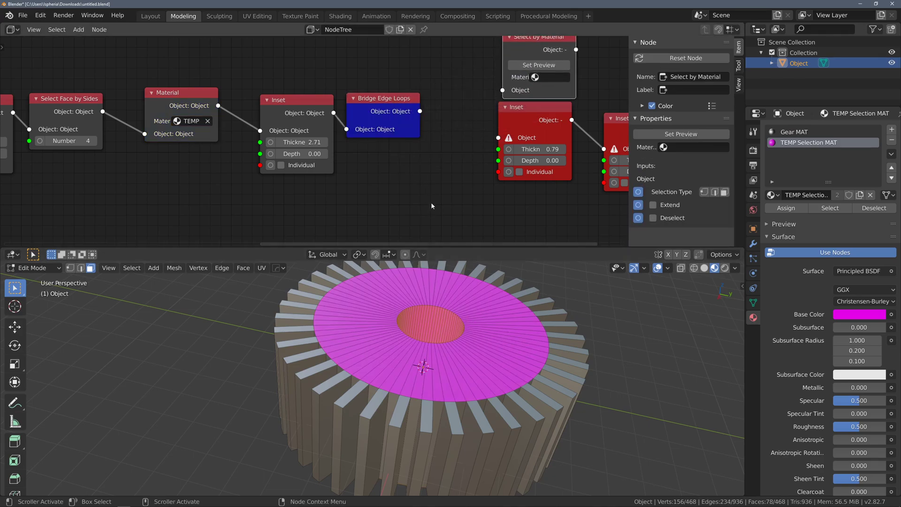
pyautogui.moveTo(430, 208); pyautogui.dragTo(235, 260, button='middle')
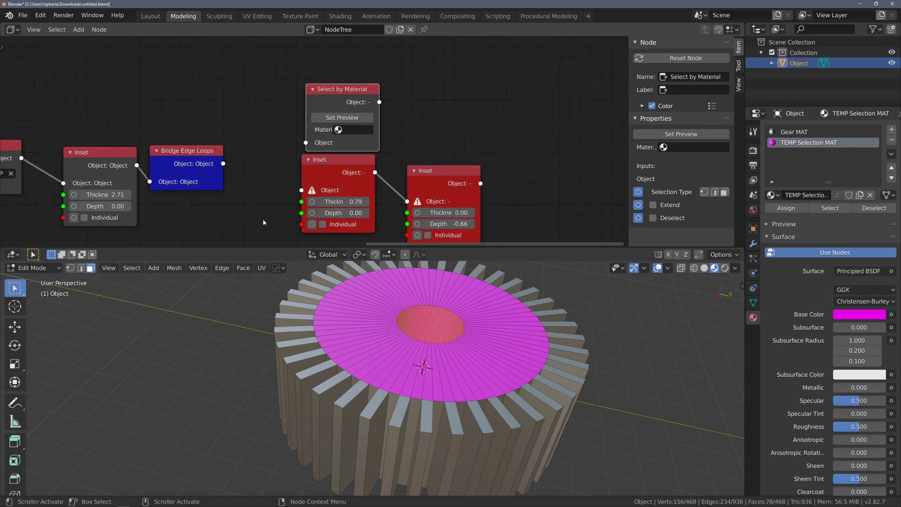
pyautogui.click(225, 130)
pyautogui.hotkey('shift', 'a')
pyautogui.click(221, 113)
pyautogui.write('mater')
pyautogui.press('Return')
pyautogui.click(198, 59)
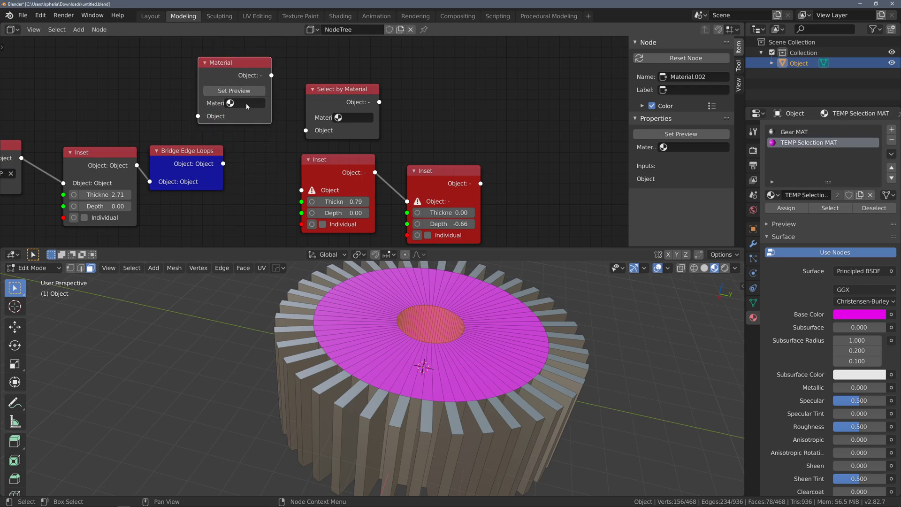
# Connect Bridge Edge Loops to the new Material node, assign Gear MAT and preview it
pyautogui.moveTo(223, 158); pyautogui.dragTo(198, 103)
pyautogui.click(247, 91)
pyautogui.click(244, 103)
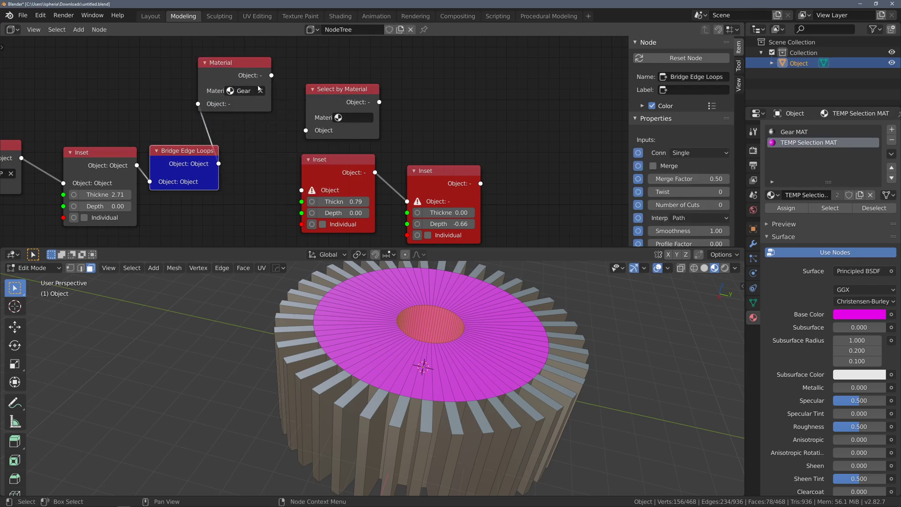
pyautogui.click(234, 63)
pyautogui.click(235, 90)
pyautogui.moveTo(474, 319); pyautogui.dragTo(412, 325, button='middle')
pyautogui.moveTo(471, 340); pyautogui.dragTo(477, 337, button='middle')
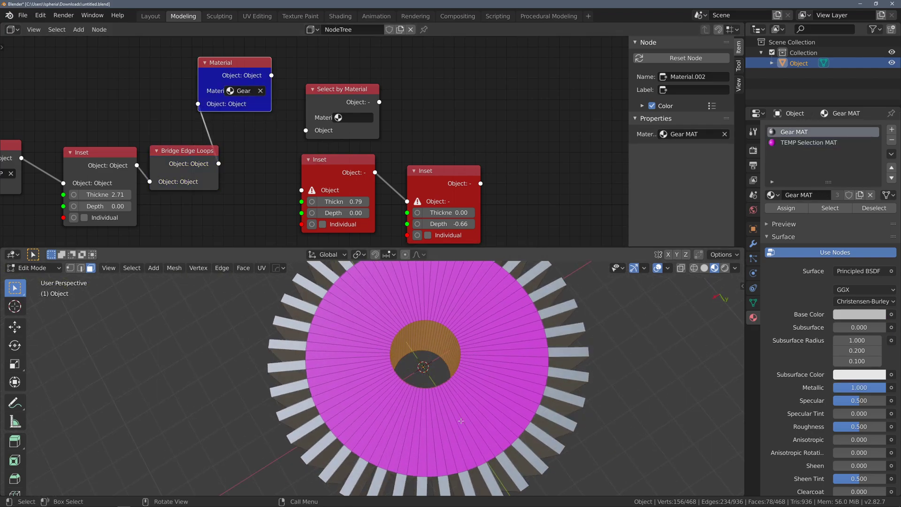
pyautogui.moveTo(439, 411); pyautogui.dragTo(439, 371, button='middle')
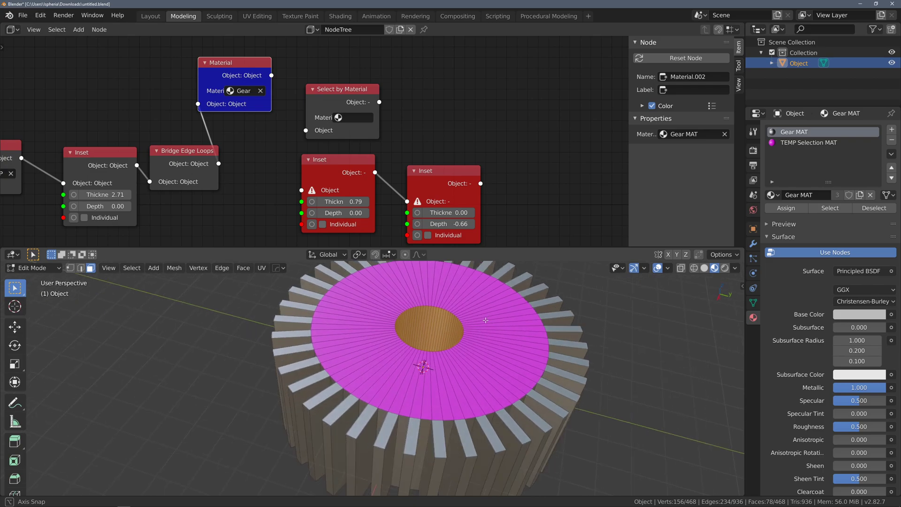
# Connect the Gear MAT Material node to Select by Material and rearrange the nodes into a tidy row
pyautogui.moveTo(271, 76); pyautogui.dragTo(305, 130)
pyautogui.moveTo(261, 210); pyautogui.dragTo(637, 126)
pyautogui.moveTo(394, 117); pyautogui.dragTo(181, 43)
pyautogui.moveTo(247, 63); pyautogui.dragTo(303, 136)
pyautogui.moveTo(376, 106); pyautogui.dragTo(199, 71, button='middle')
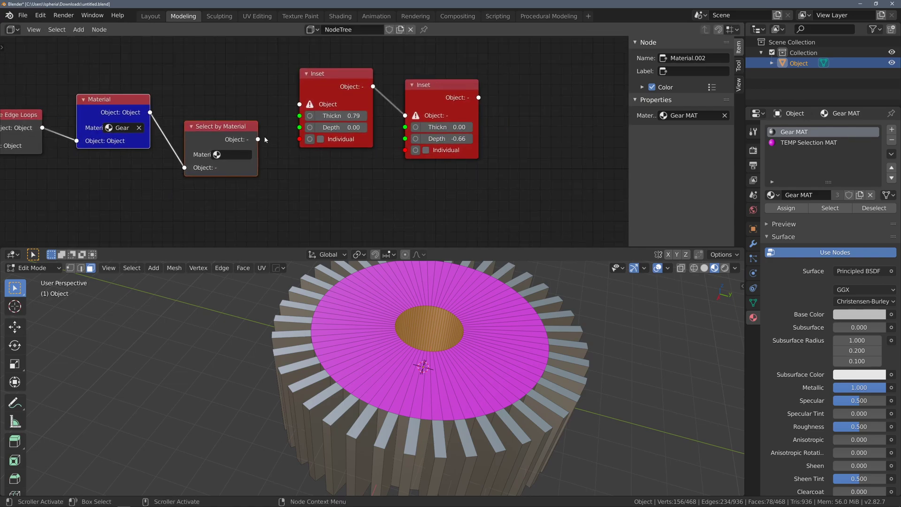
# Set the Select by Material node to TEMP Selection MAT and preview the selected ring faces
pyautogui.click(232, 155)
pyautogui.click(240, 189)
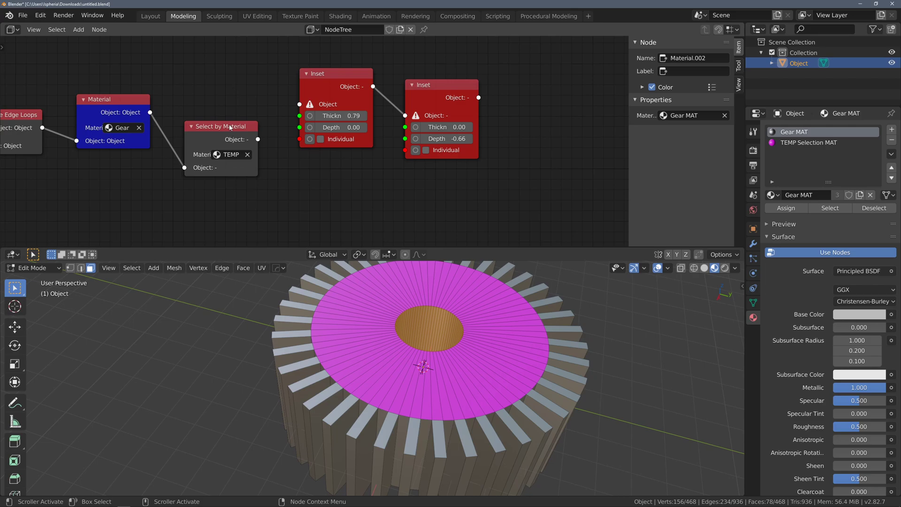
pyautogui.click(231, 128)
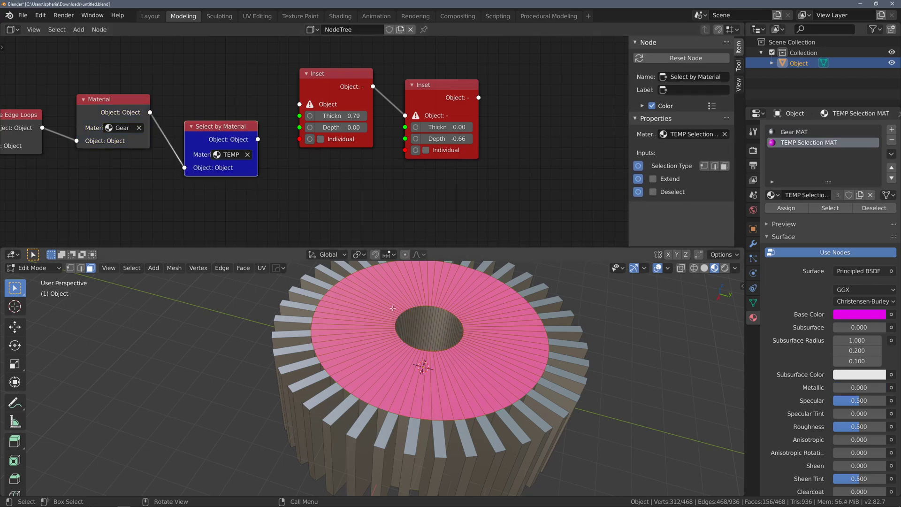
pyautogui.moveTo(416, 294); pyautogui.dragTo(417, 345, button='middle')
# Connect Select by Material to the 0.79 Inset, preview the -0.66 depth Inset and align both Inset nodes with the chain
pyautogui.moveTo(258, 139); pyautogui.dragTo(300, 104)
pyautogui.click(428, 106)
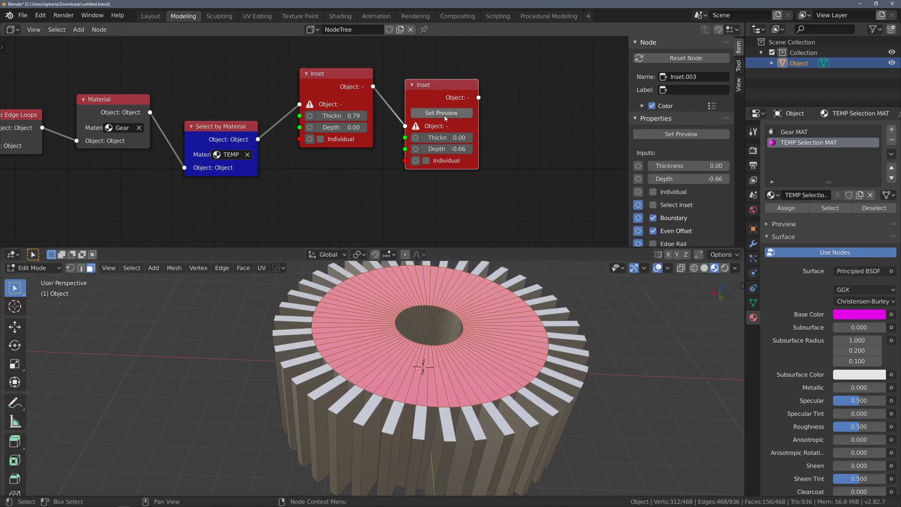
pyautogui.moveTo(518, 183); pyautogui.dragTo(339, 74)
pyautogui.moveTo(441, 85); pyautogui.dragTo(441, 107)
pyautogui.click(440, 82)
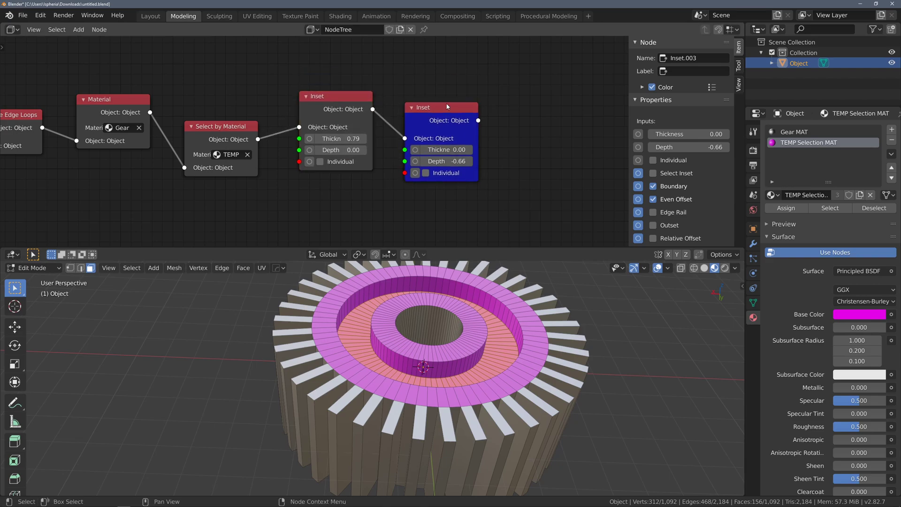
# Add a Select All node after the -0.66 depth Inset and set its action to Select
pyautogui.moveTo(506, 142); pyautogui.dragTo(395, 129, button='middle')
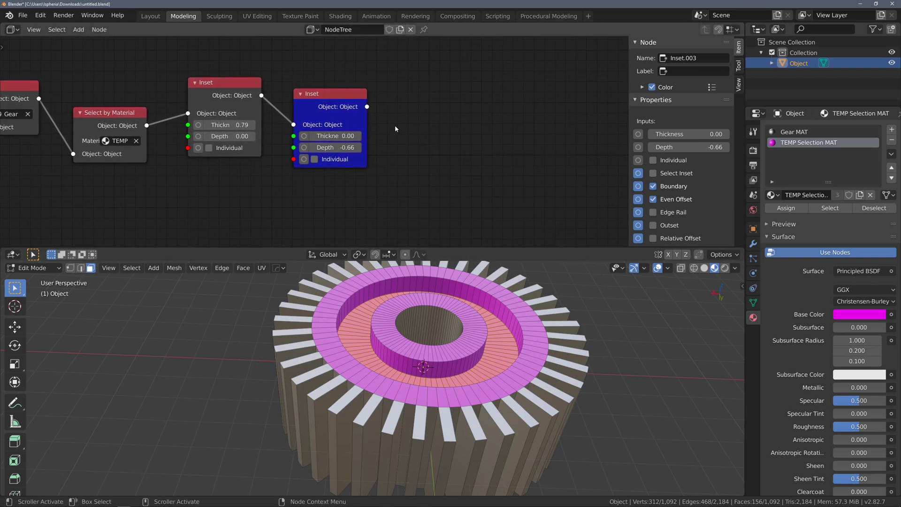
pyautogui.hotkey('shift', 'a')
pyautogui.click(414, 108)
pyautogui.write('sel al')
pyautogui.press('Return')
pyautogui.click(400, 89)
pyautogui.moveTo(367, 107); pyautogui.dragTo(401, 125)
pyautogui.click(450, 136)
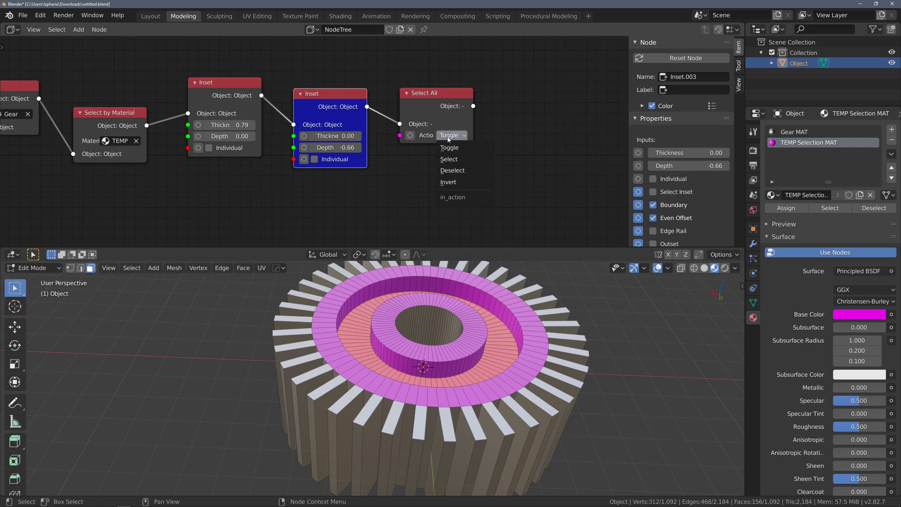
pyautogui.click(457, 159)
# Add a Material node after Select All, preview it and assign Gear MAT to cover the whole gear
pyautogui.moveTo(473, 106); pyautogui.dragTo(515, 134)
pyautogui.write('mater')
pyautogui.press('Return')
pyautogui.click(501, 98)
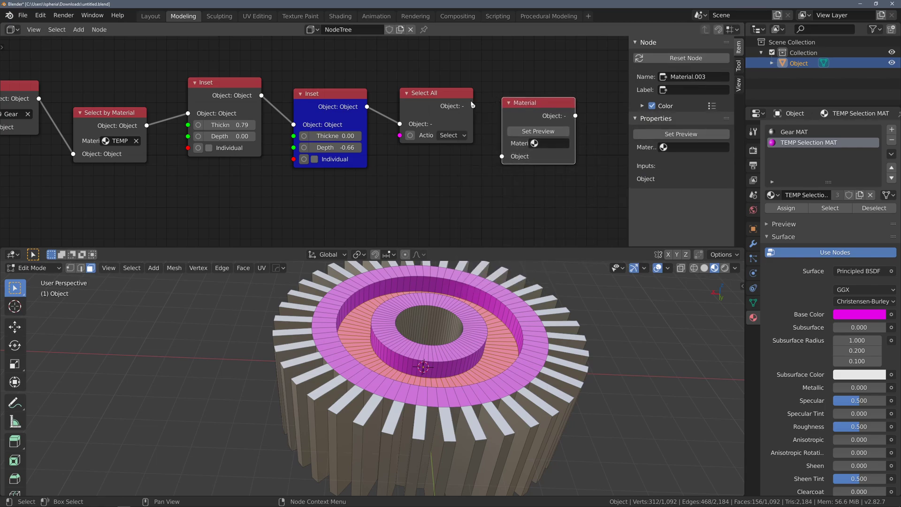
pyautogui.moveTo(475, 107); pyautogui.dragTo(507, 164)
pyautogui.click(531, 144)
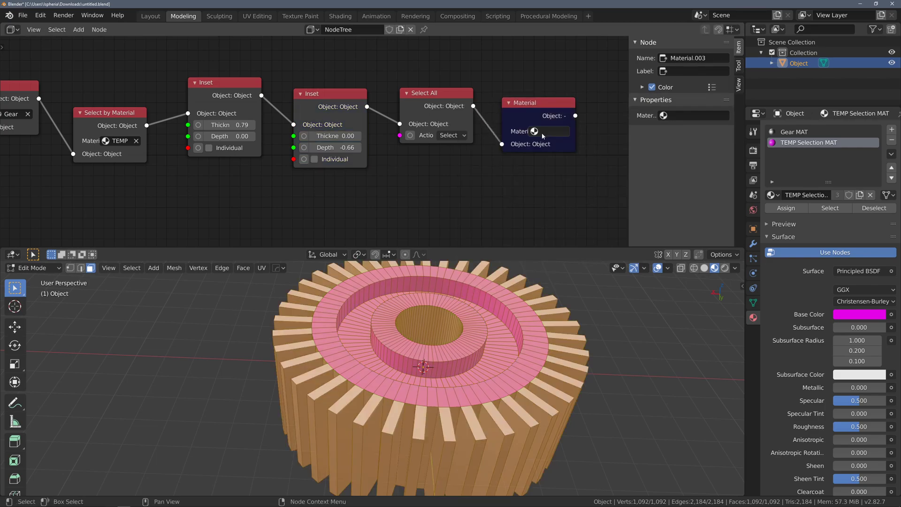
pyautogui.click(544, 136)
pyautogui.click(549, 144)
# Set the Create Cylinder node to 32 vertices, radius 6.46 and depth 3.53, and inspect the updated gear
pyautogui.moveTo(490, 175); pyautogui.dragTo(380, 173, button='middle')
pyautogui.scroll(-2, 453, 347)
pyautogui.moveTo(453, 348); pyautogui.dragTo(487, 325, button='middle')
pyautogui.scroll(1, 487, 325)
pyautogui.moveTo(146, 170); pyautogui.dragTo(529, 139, button='middle')
pyautogui.moveTo(140, 150); pyautogui.dragTo(602, 181, button='middle')
pyautogui.moveTo(143, 179); pyautogui.dragTo(573, 166, button='middle')
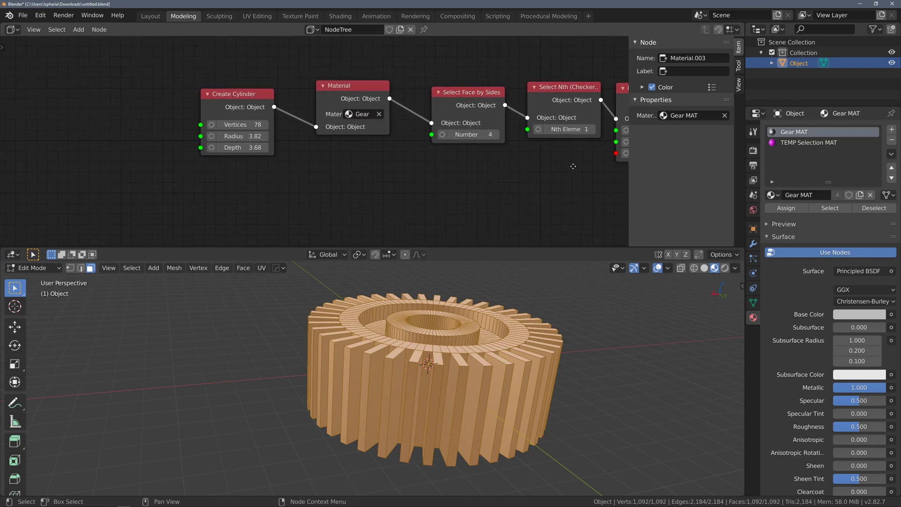
pyautogui.moveTo(256, 125); pyautogui.dragTo(243, 147)
pyautogui.moveTo(532, 299); pyautogui.dragTo(489, 266, button='middle')
pyautogui.scroll(-3, 539, 323)
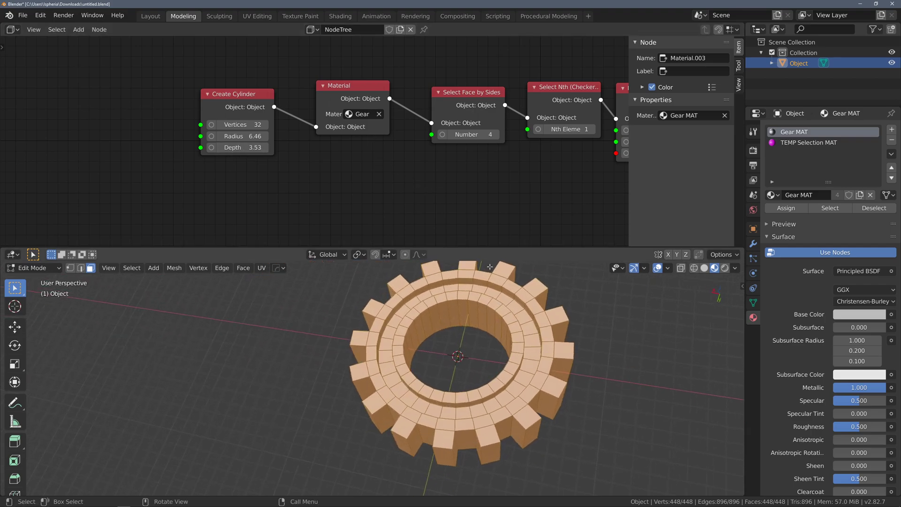
# Move the final Gear MAT Material node below the chain to make room after Select All
pyautogui.moveTo(513, 172); pyautogui.dragTo(306, 167, button='middle')
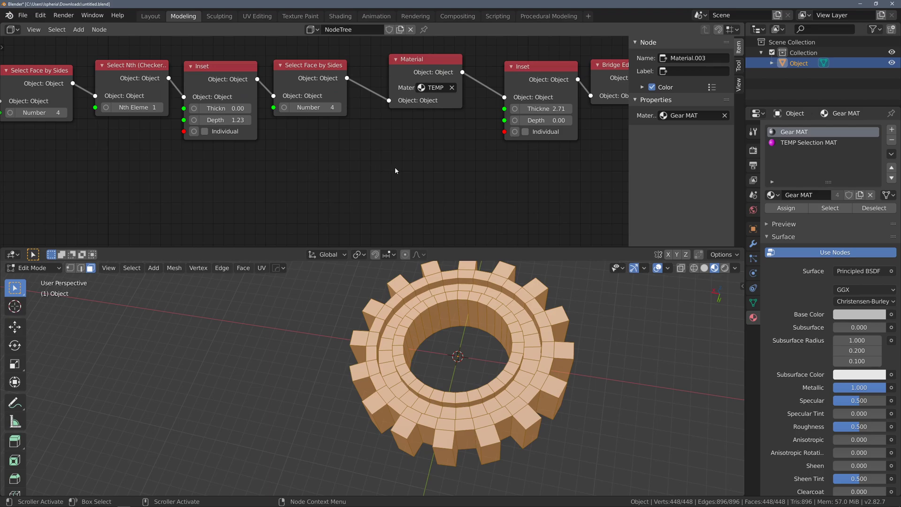
pyautogui.moveTo(459, 168); pyautogui.dragTo(165, 161, button='middle')
pyautogui.moveTo(286, 162); pyautogui.dragTo(115, 166, button='middle')
pyautogui.moveTo(522, 145); pyautogui.dragTo(354, 167, button='middle')
pyautogui.scroll(-2, 484, 154)
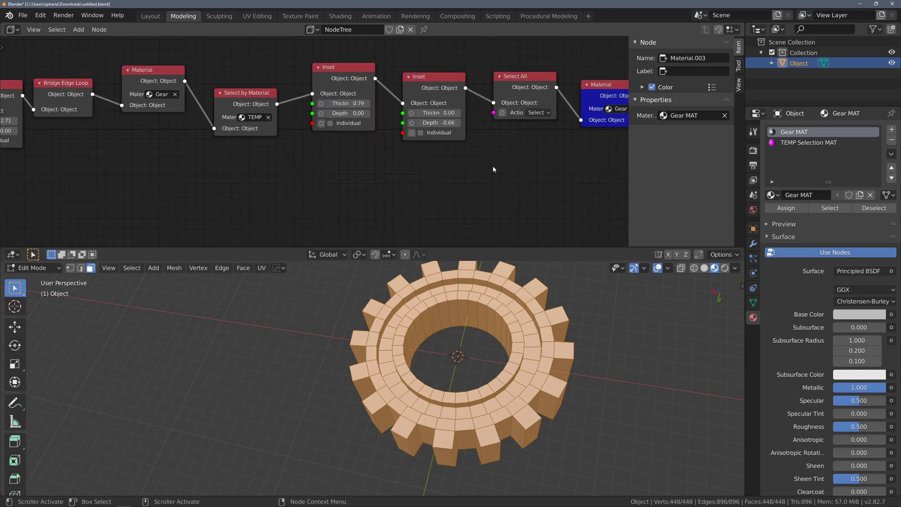
pyautogui.moveTo(562, 134); pyautogui.dragTo(473, 128, button='middle')
pyautogui.moveTo(520, 77); pyautogui.dragTo(528, 151)
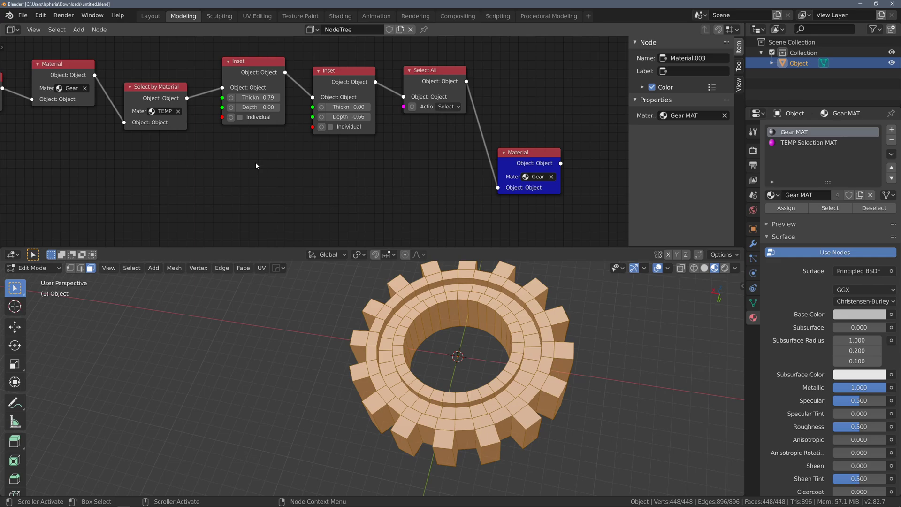
# Add a Branch (If-Else) node below Select All, beside the final Material node
pyautogui.hotkey('shift', 'a')
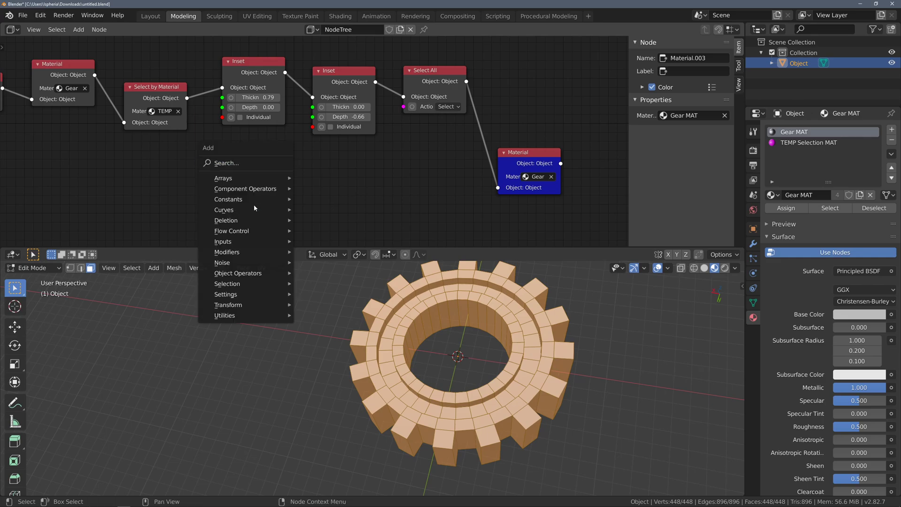
pyautogui.moveTo(252, 231)
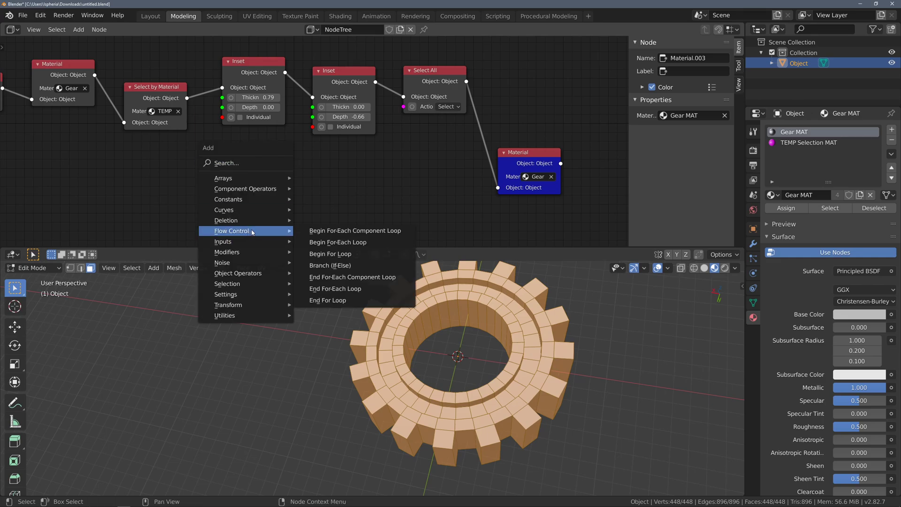
pyautogui.click(331, 267)
pyautogui.click(369, 153)
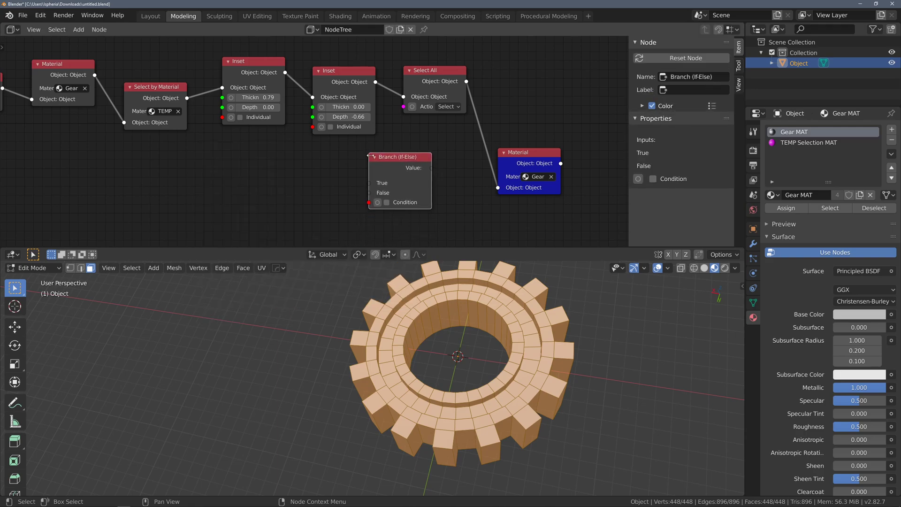
pyautogui.moveTo(402, 155); pyautogui.dragTo(413, 159)
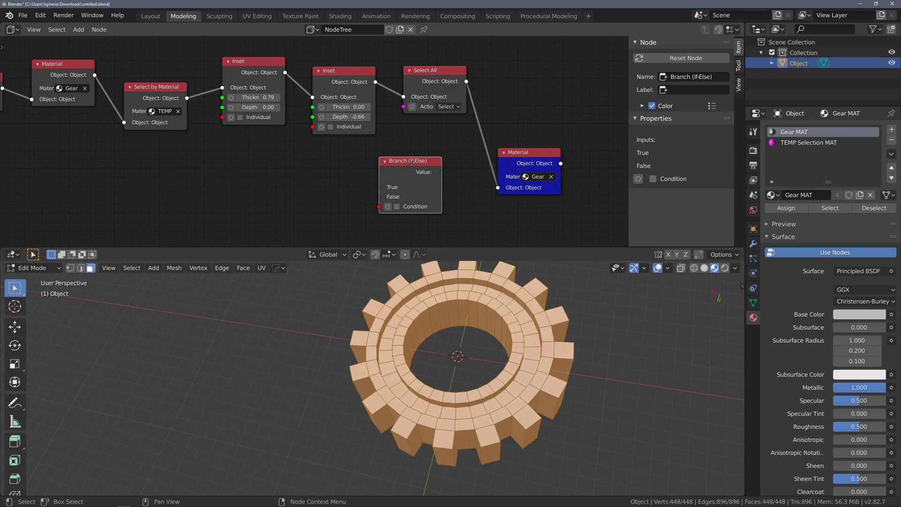
pyautogui.moveTo(389, 197); pyautogui.dragTo(380, 207)
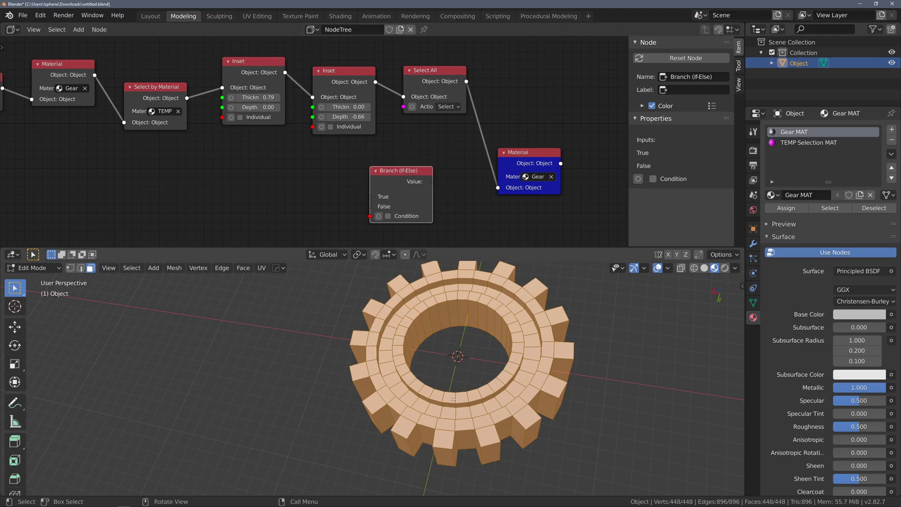
# Wire Select All into the Branch's True input and the Branch output into the final Material node, and enable its Condition
pyautogui.moveTo(433, 182); pyautogui.dragTo(498, 188)
pyautogui.moveTo(467, 82); pyautogui.dragTo(452, 167)
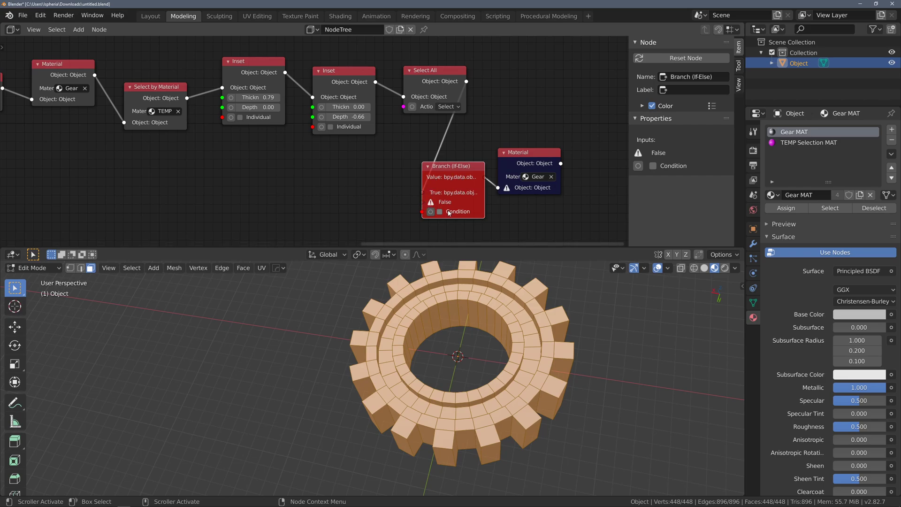
pyautogui.click(440, 212)
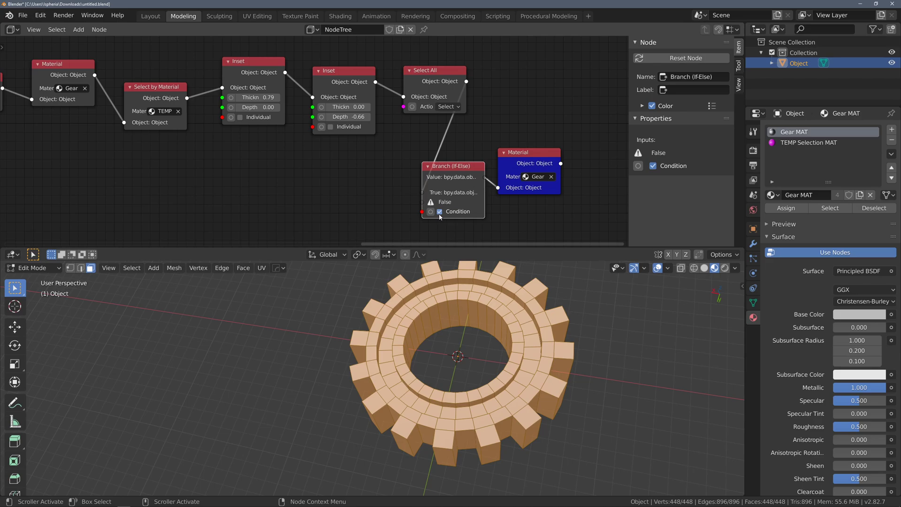
pyautogui.moveTo(457, 168); pyautogui.dragTo(439, 160)
# Connect the Bridge Edge Loops output to the False input of the Branch (If-Else) node
pyautogui.click(349, 194)
pyautogui.moveTo(349, 195); pyautogui.dragTo(431, 185, button='middle')
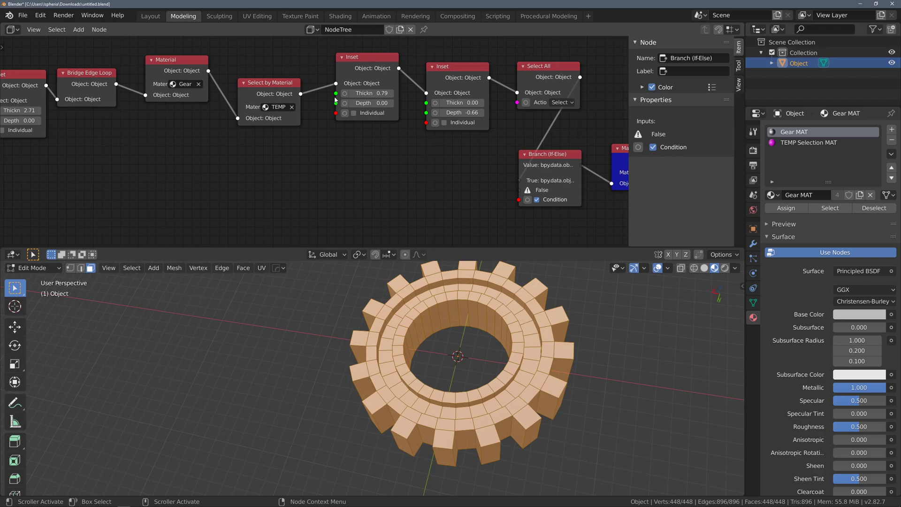
pyautogui.scroll(-3, 258, 127)
pyautogui.scroll(3, 343, 167)
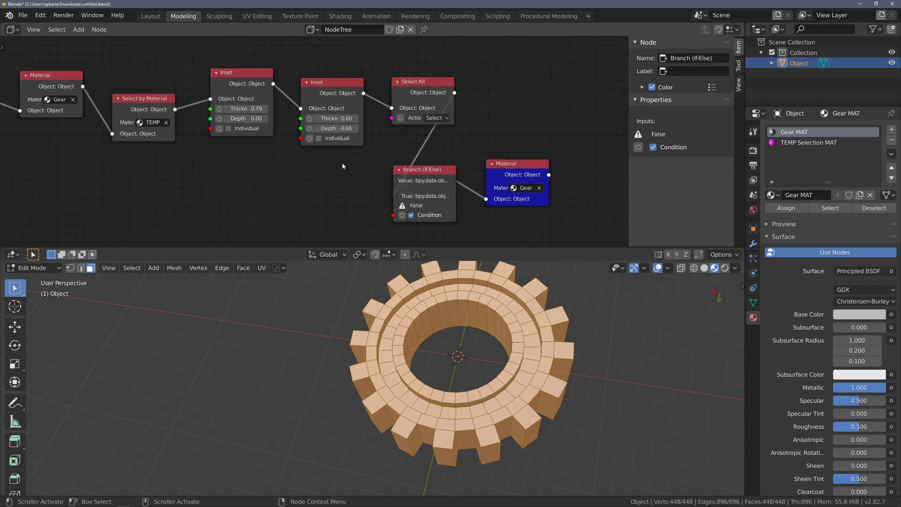
pyautogui.moveTo(297, 170); pyautogui.dragTo(402, 146, button='middle')
pyautogui.moveTo(96, 76); pyautogui.dragTo(498, 182)
pyautogui.moveTo(481, 197); pyautogui.dragTo(402, 202, button='middle')
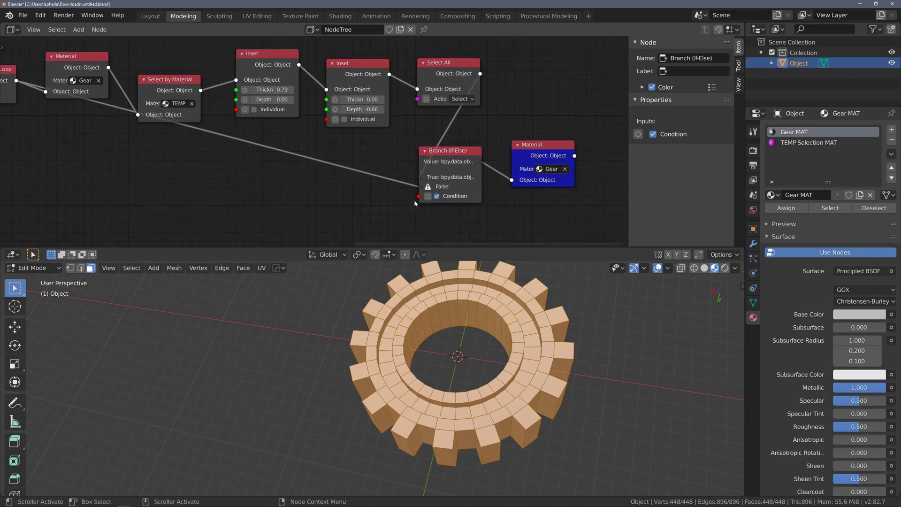
# Toggle the Branch node's Condition repeatedly to compare the gear with and without the recess, leaving it disabled
pyautogui.click(437, 196)
pyautogui.click(436, 198)
pyautogui.click(436, 197)
pyautogui.click(437, 198)
pyautogui.click(437, 197)
pyautogui.click(437, 197)
pyautogui.click(437, 197)
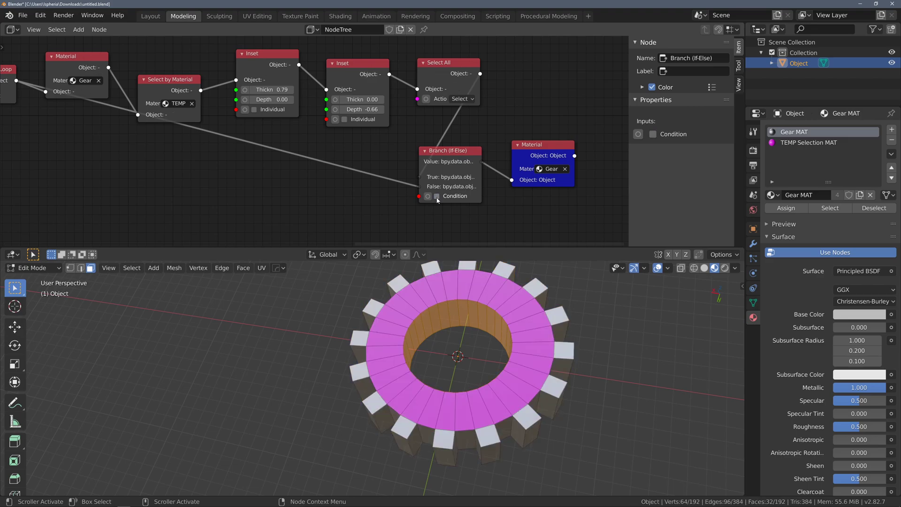
pyautogui.click(437, 197)
pyautogui.click(436, 198)
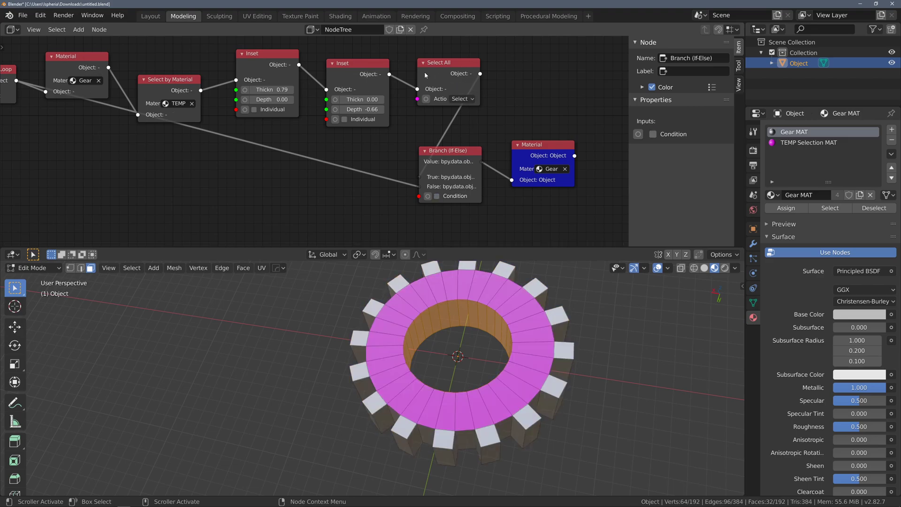
# Connect Select All directly to the final Material node, bypassing the Branch node
pyautogui.moveTo(479, 73); pyautogui.dragTo(512, 180)
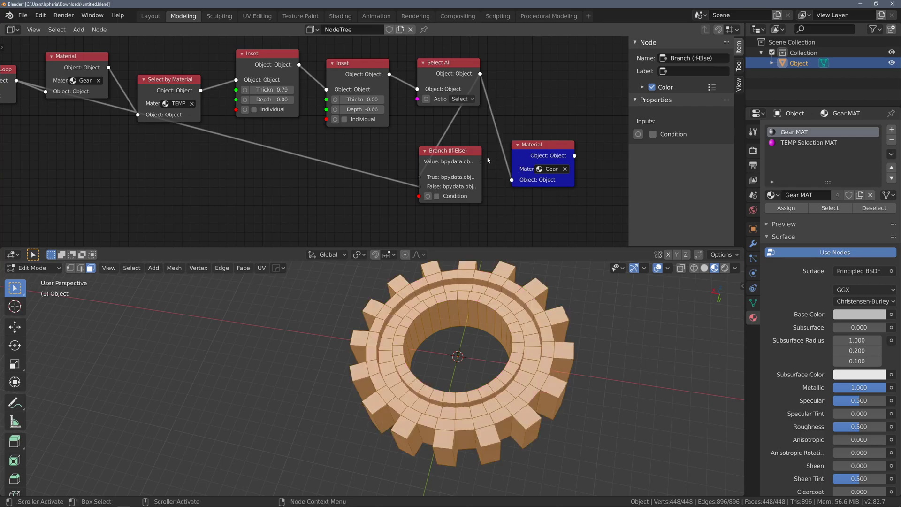
# Wire the second Inset into the Branch's True input and place Select All between the Branch output and the final Material node
pyautogui.moveTo(390, 75); pyautogui.dragTo(420, 177)
pyautogui.moveTo(482, 162); pyautogui.dragTo(418, 88)
pyautogui.moveTo(551, 144); pyautogui.dragTo(541, 62)
pyautogui.moveTo(534, 129); pyautogui.dragTo(534, 154)
pyautogui.click(476, 144)
# Toggle the Branch node's Condition repeatedly to compare the plain and recessed gear, leaving it enabled
pyautogui.click(436, 196)
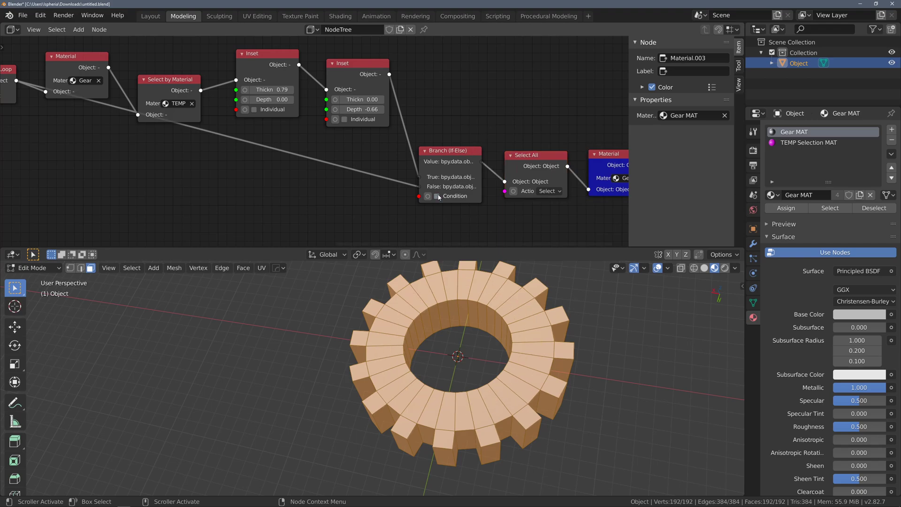
pyautogui.click(436, 196)
pyautogui.click(437, 196)
pyautogui.click(437, 196)
pyautogui.click(437, 196)
pyautogui.click(437, 196)
pyautogui.click(438, 196)
pyautogui.click(437, 197)
pyautogui.click(437, 197)
pyautogui.click(437, 197)
pyautogui.click(437, 197)
pyautogui.click(438, 197)
pyautogui.click(437, 197)
pyautogui.click(437, 197)
pyautogui.click(437, 196)
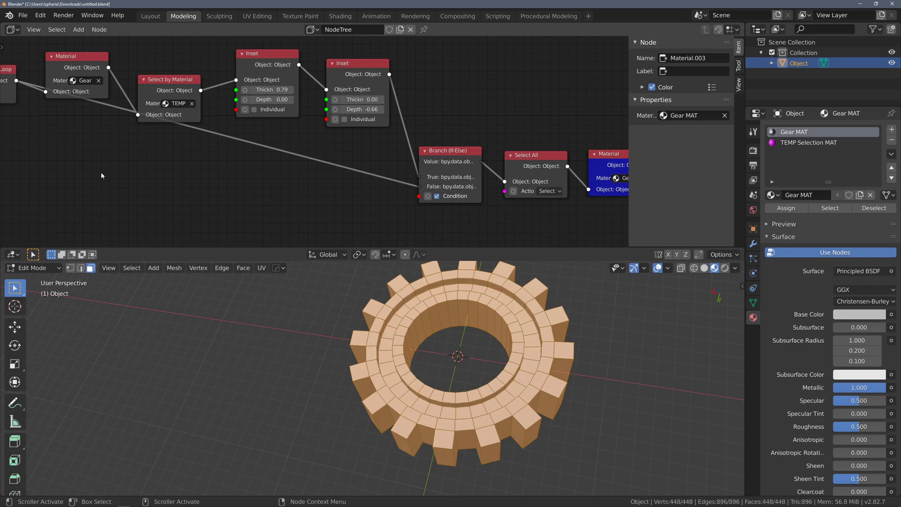
# Add a Number constant node ahead of the Create Cylinder node at the start of the tree
pyautogui.moveTo(210, 178); pyautogui.dragTo(596, 152, button='middle')
pyautogui.moveTo(282, 170); pyautogui.dragTo(610, 190, button='middle')
pyautogui.moveTo(350, 164); pyautogui.dragTo(641, 169, button='middle')
pyautogui.moveTo(272, 174); pyautogui.dragTo(314, 186, button='middle')
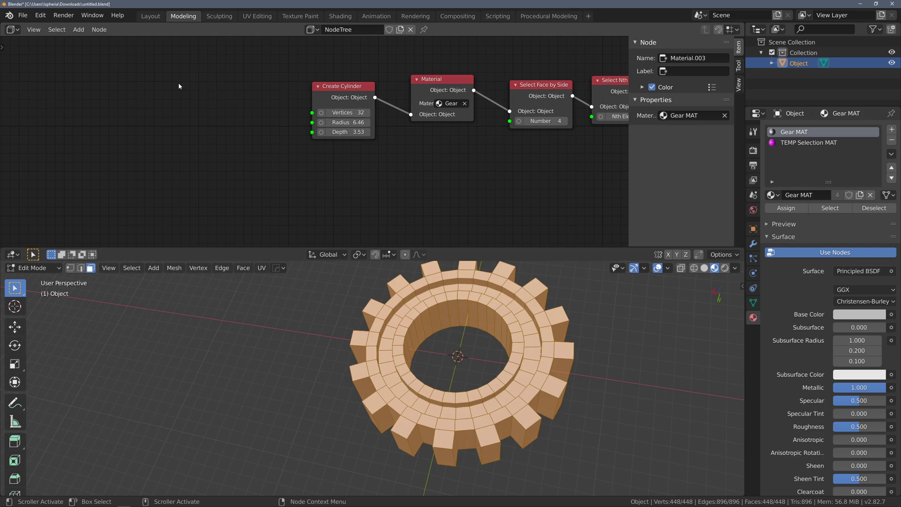
pyautogui.hotkey('shift', 'a')
pyautogui.moveTo(180, 85)
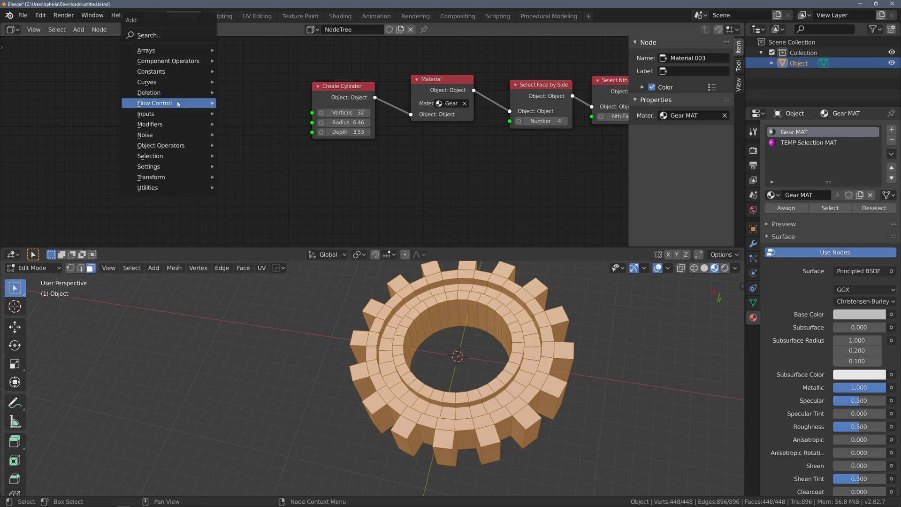
pyautogui.moveTo(175, 117)
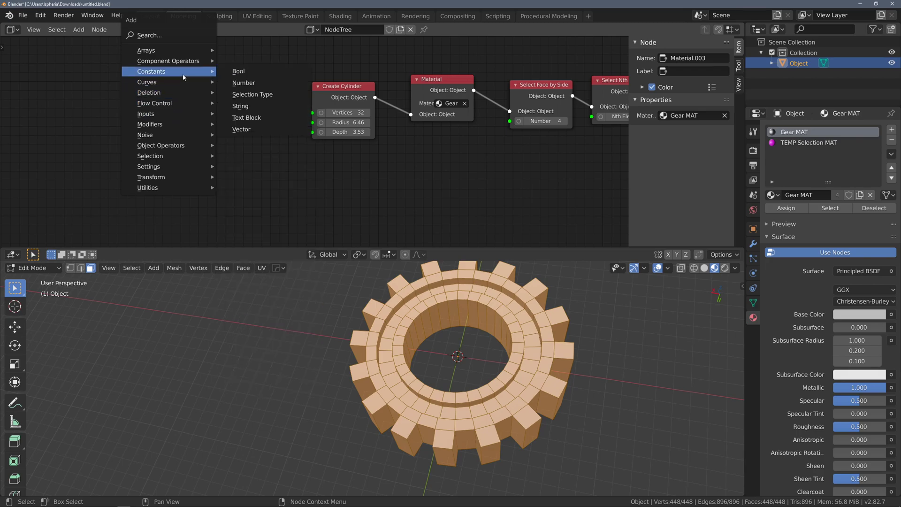
pyautogui.click(252, 84)
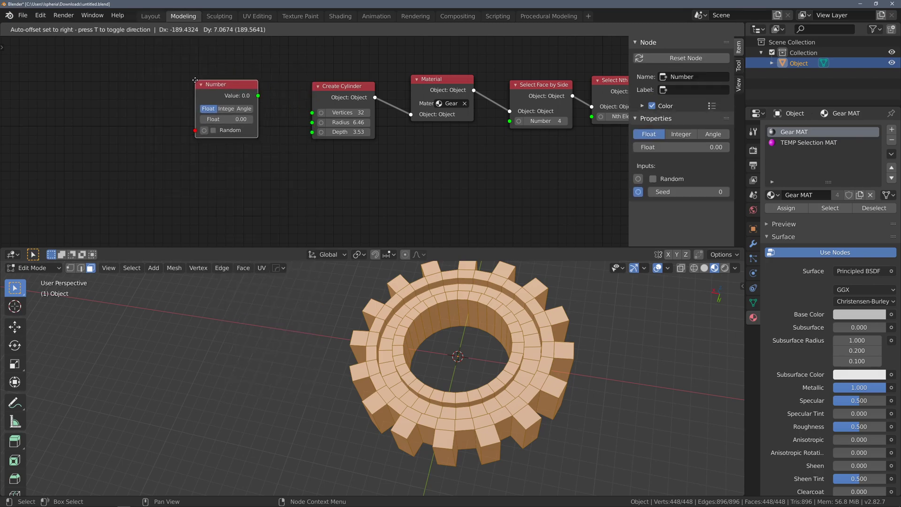
pyautogui.click(200, 81)
# Switch the Number node to Integer with value 12, and move it away from Create Cylinder to free space between them
pyautogui.click(226, 109)
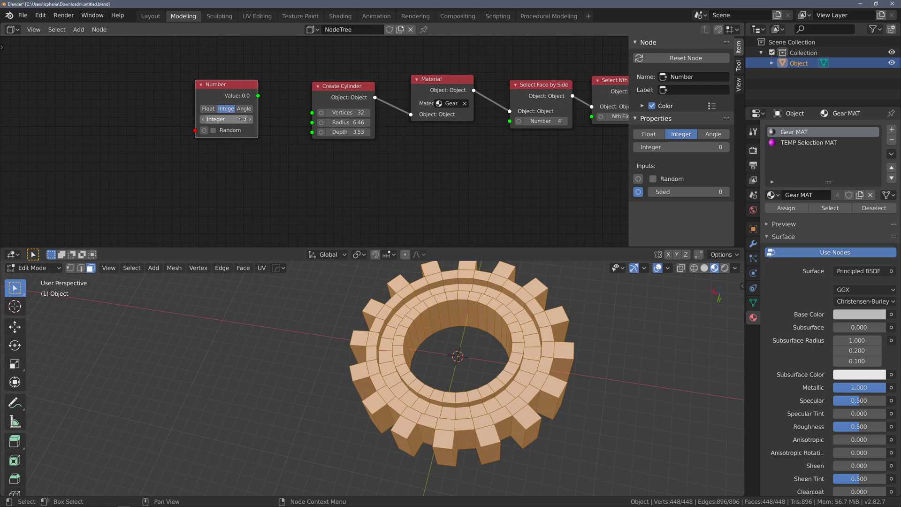
pyautogui.click(243, 119)
pyautogui.write('12')
pyautogui.press('Return')
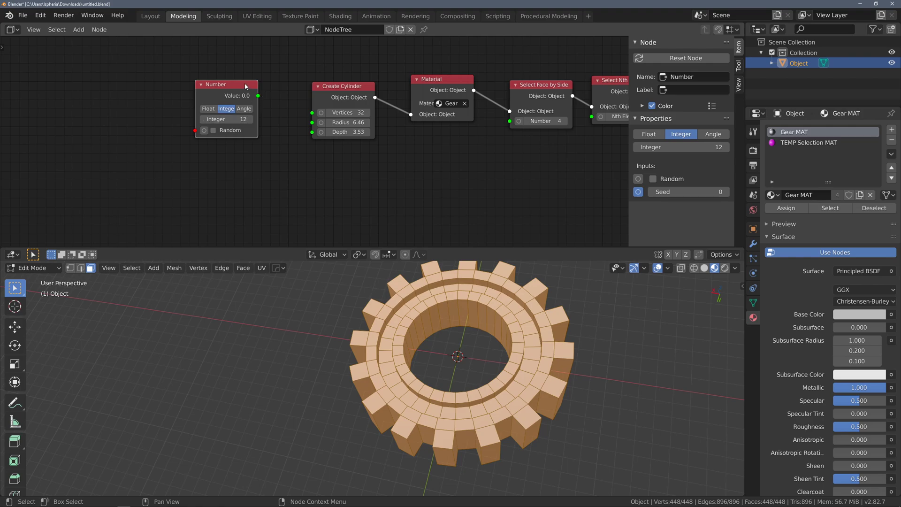
pyautogui.moveTo(256, 84); pyautogui.dragTo(224, 84)
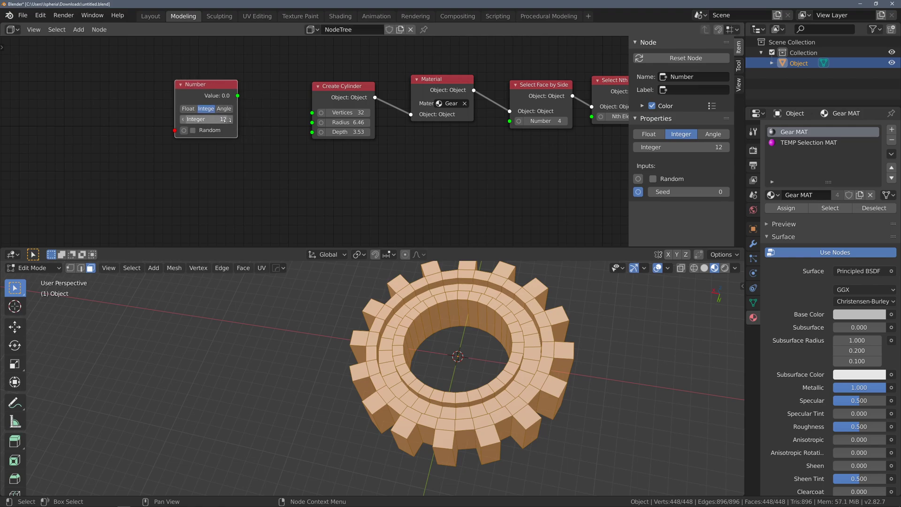
pyautogui.moveTo(221, 85); pyautogui.dragTo(174, 89)
pyautogui.click(258, 98)
# Add a Maths Operation node between Number and Create Cylinder, with the operation X * Y
pyautogui.hotkey('shift', 'a')
pyautogui.moveTo(247, 95)
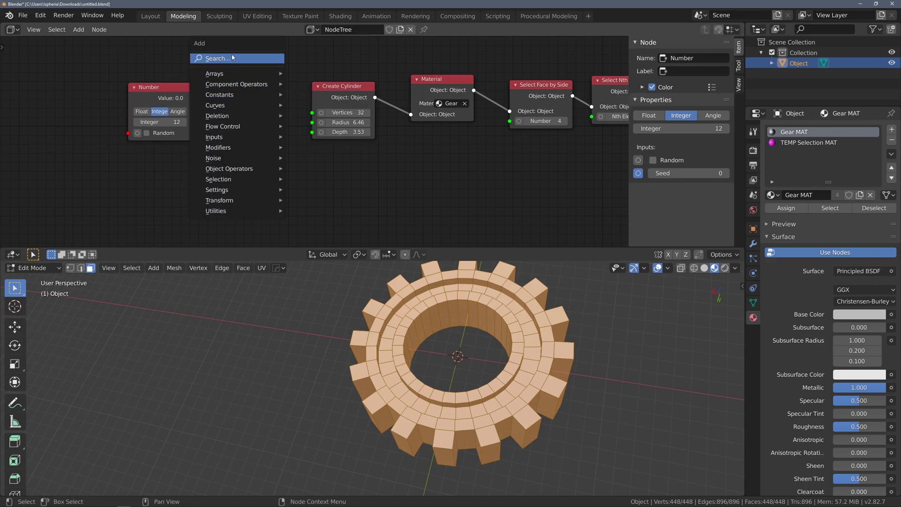
pyautogui.click(221, 59)
pyautogui.write('math')
pyautogui.press('Return')
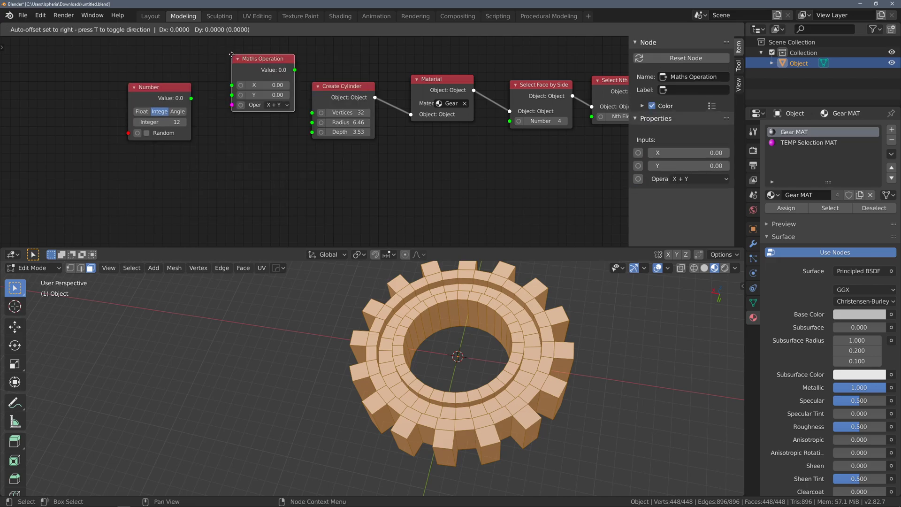
pyautogui.click(223, 78)
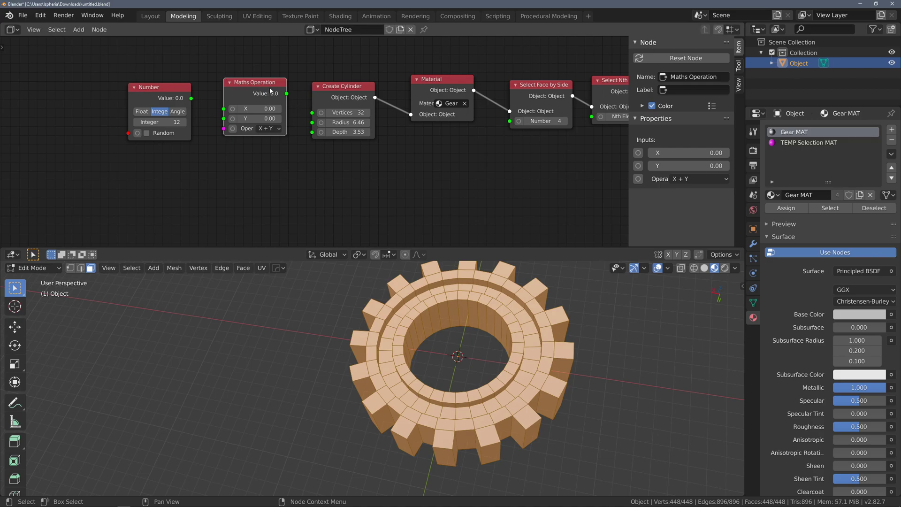
pyautogui.click(268, 128)
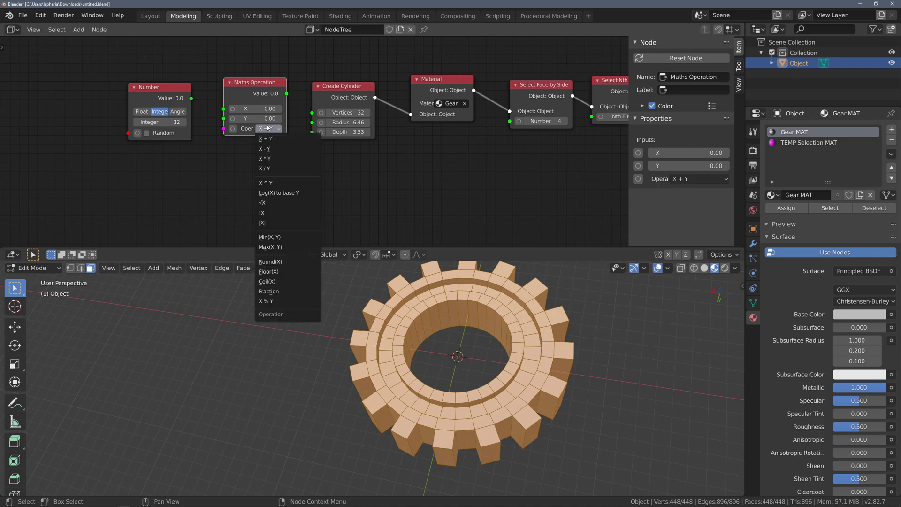
pyautogui.click(269, 158)
# Multiply the Number value by 2 in the Maths Operation node and feed the result into Create Cylinder's Vertices
pyautogui.moveTo(191, 98); pyautogui.dragTo(223, 109)
pyautogui.click(264, 119)
pyautogui.write('2')
pyautogui.press('Return')
pyautogui.moveTo(286, 93); pyautogui.dragTo(313, 114)
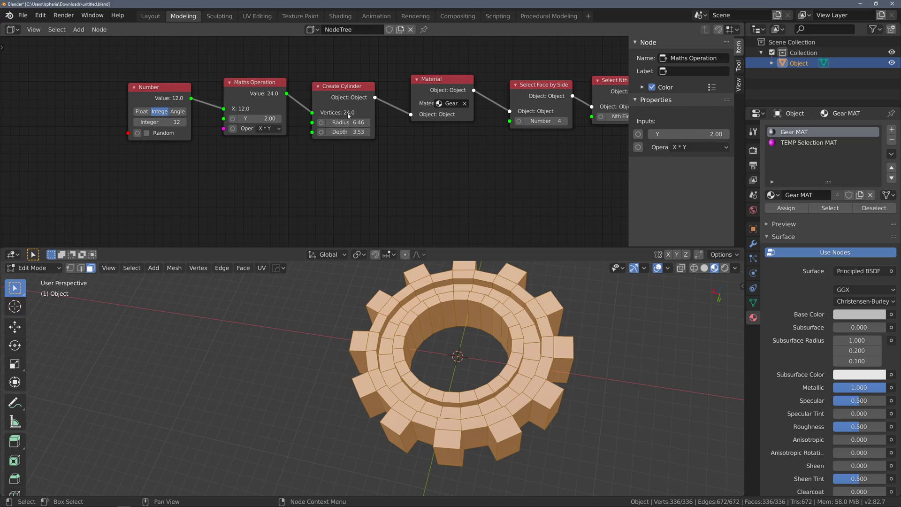
# Increase the Number node's integer stepwise to 18 to test the gear's tooth count
pyautogui.click(184, 123)
pyautogui.click(183, 122)
pyautogui.click(183, 122)
pyautogui.click(184, 123)
pyautogui.click(183, 122)
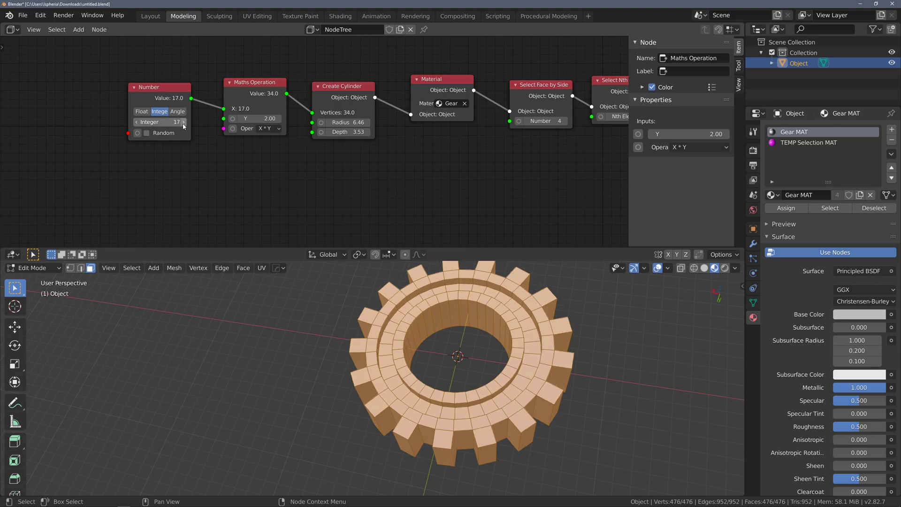
pyautogui.click(183, 122)
pyautogui.doubleClick(140, 122)
pyautogui.click(116, 125)
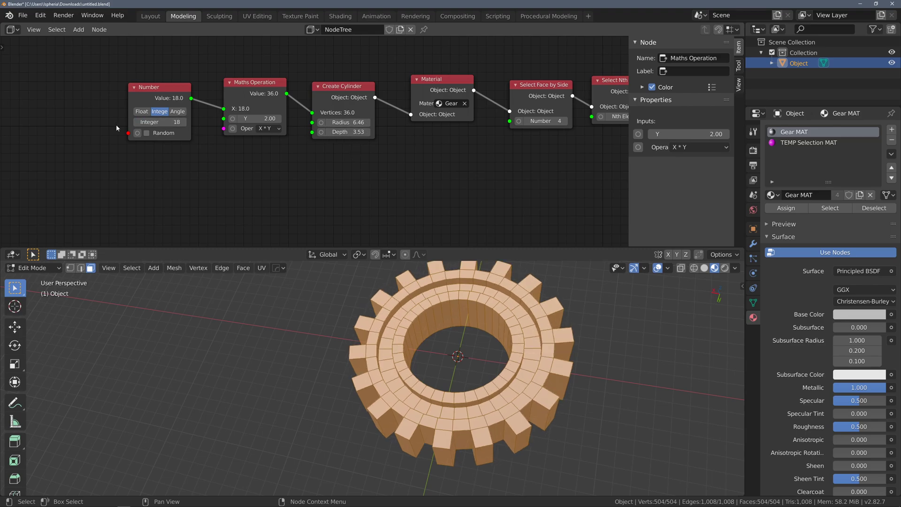
# Set the Number node's integer to 7 and inspect the gear from a lower angle
pyautogui.click(172, 120)
pyautogui.write('7')
pyautogui.press('Return')
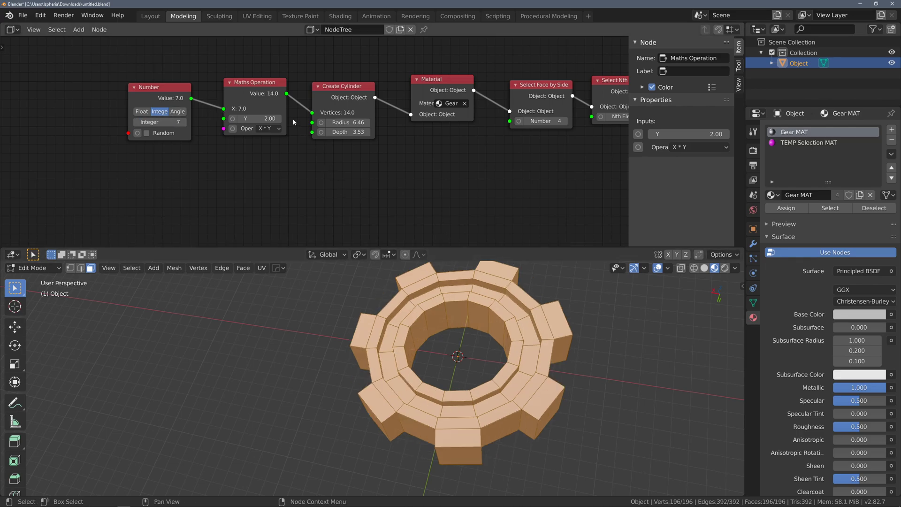
pyautogui.moveTo(405, 394); pyautogui.dragTo(481, 356, button='middle')
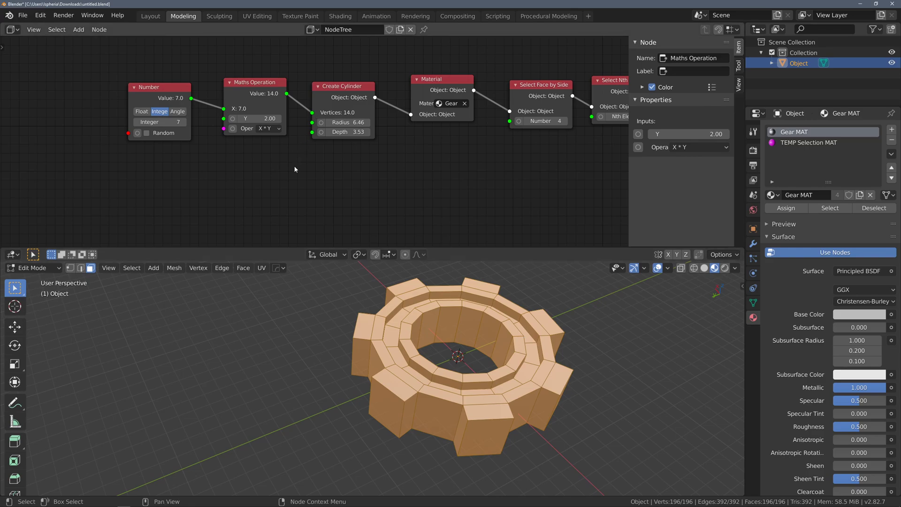
# Collapse and expand the Maths Operation node several times, leaving it collapsed
pyautogui.click(230, 83)
pyautogui.click(229, 83)
pyautogui.click(230, 84)
pyautogui.click(229, 83)
pyautogui.click(230, 84)
pyautogui.click(230, 83)
pyautogui.click(230, 83)
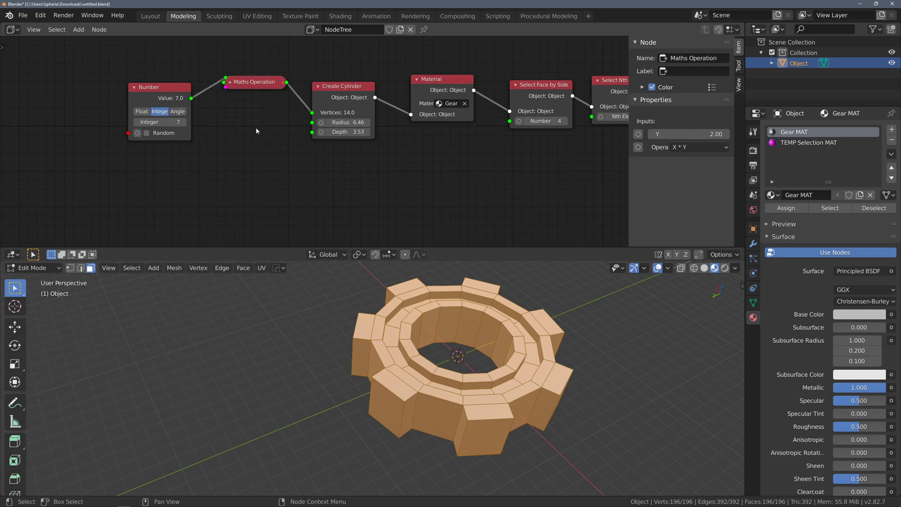
# Label the Number node "Spokes Number"
pyautogui.click(151, 91)
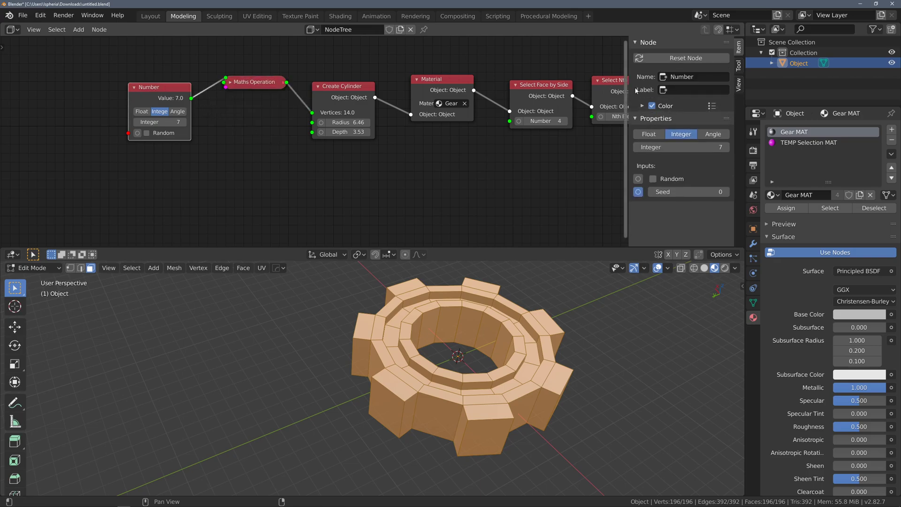
pyautogui.click(688, 89)
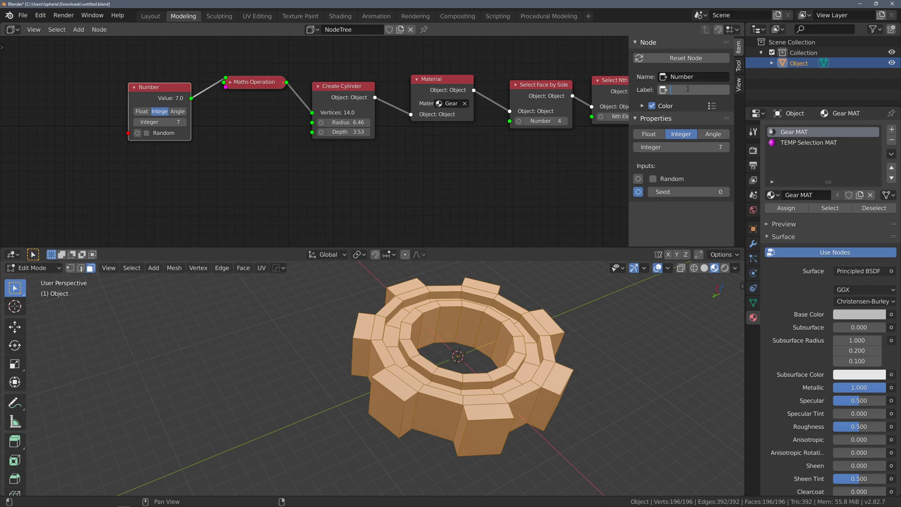
pyautogui.write('Spokes Number')
pyautogui.press('Return')
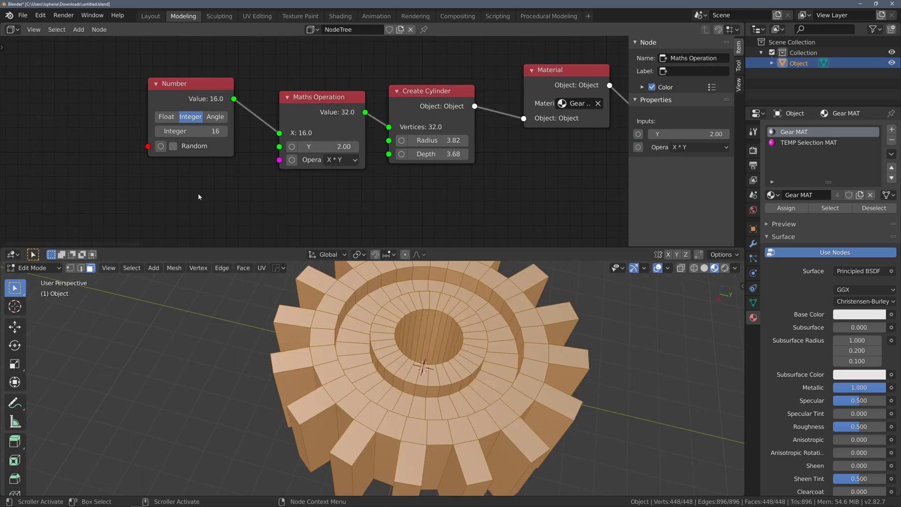
# Duplicate the integer Number node that drives the tooth count and place the copy directly beneath it
pyautogui.moveTo(200, 148); pyautogui.dragTo(190, 124, button='middle')
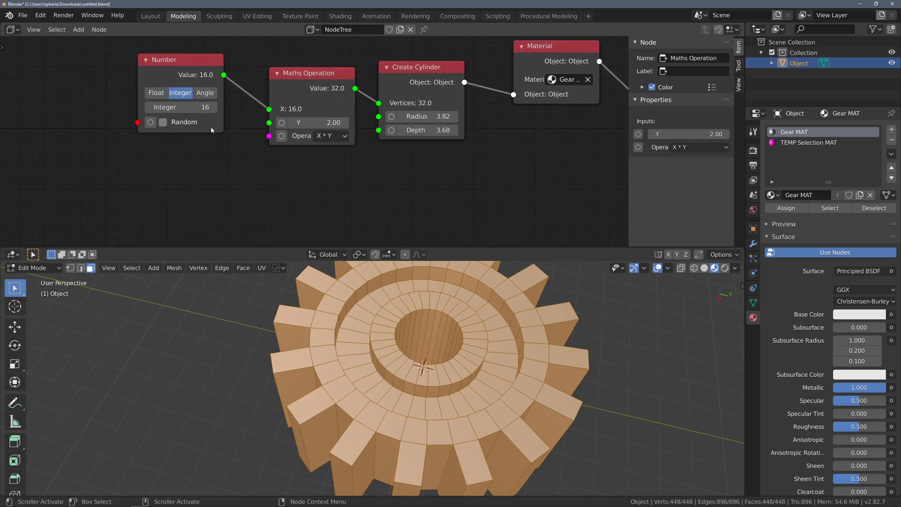
pyautogui.click(183, 58)
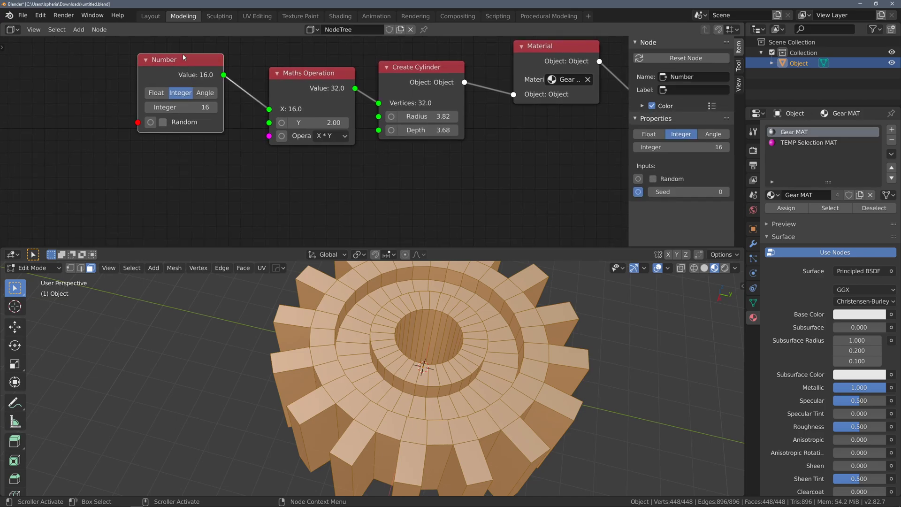
pyautogui.hotkey('shift', 'd')
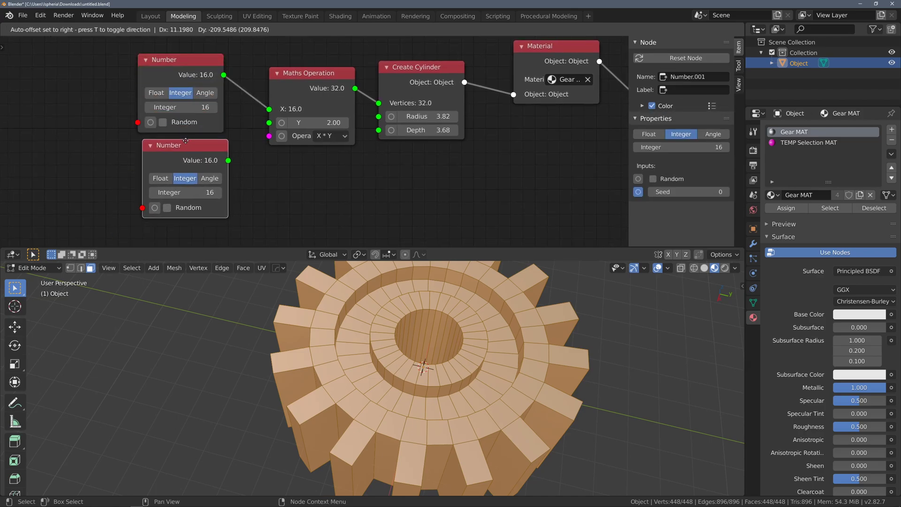
pyautogui.click(183, 144)
# Switch the duplicated Number node to Float and use it to drive Create Cylinder's Radius with a value of 5.58
pyautogui.click(156, 180)
pyautogui.moveTo(191, 193); pyautogui.dragTo(240, 190)
pyautogui.moveTo(295, 193); pyautogui.dragTo(155, 193)
pyautogui.moveTo(223, 161); pyautogui.dragTo(378, 117)
pyautogui.moveTo(190, 191); pyautogui.dragTo(81, 191)
pyautogui.moveTo(312, 190); pyautogui.dragTo(283, 187, button='middle')
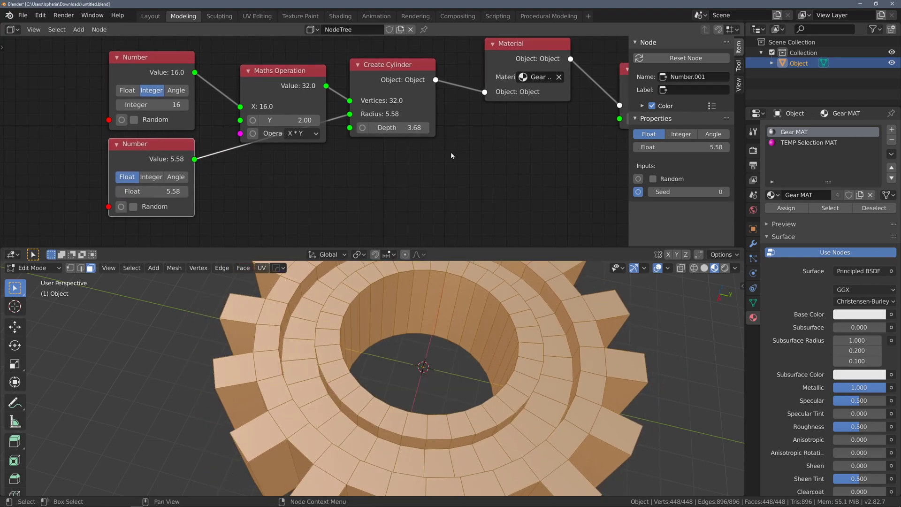
pyautogui.moveTo(444, 157); pyautogui.dragTo(150, 156, button='middle')
pyautogui.moveTo(366, 151); pyautogui.dragTo(242, 173, button='middle')
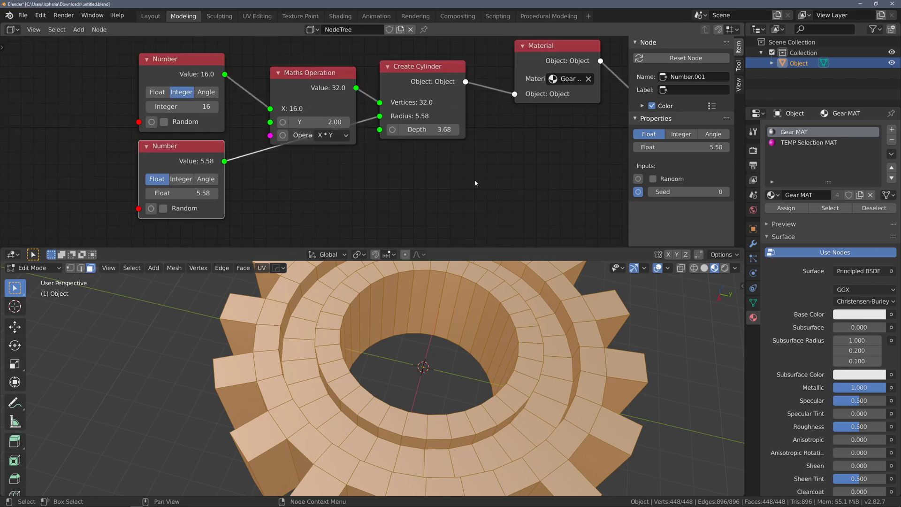
# Switch the gear to Object Mode and apply Shade Smooth to it
pyautogui.scroll(-4, 464, 398)
pyautogui.moveTo(464, 397); pyautogui.dragTo(475, 364, button='middle')
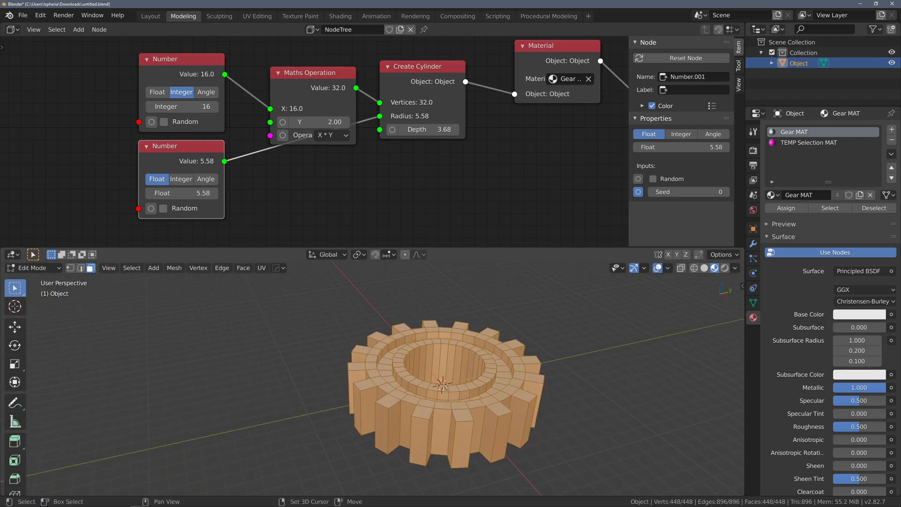
pyautogui.scroll(5, 414, 348)
pyautogui.moveTo(433, 359); pyautogui.dragTo(392, 351, button='middle')
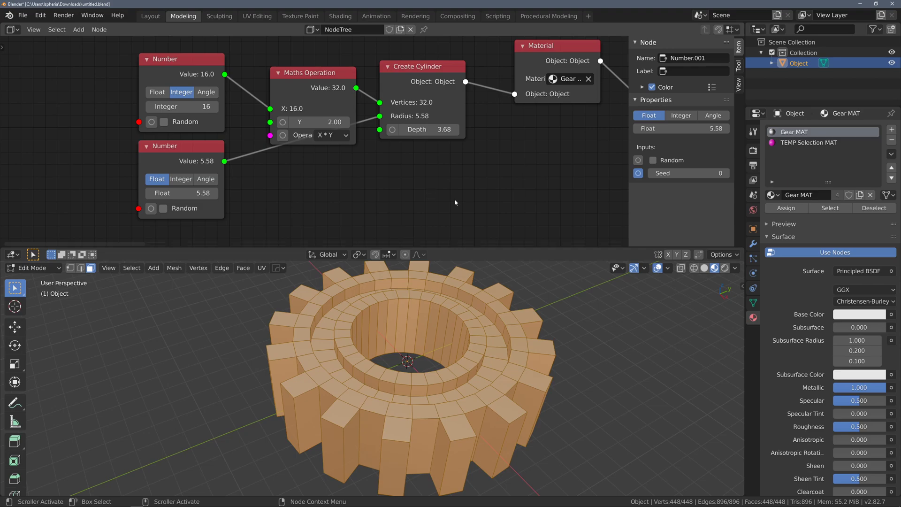
pyautogui.click(564, 311)
pyautogui.press('Tab')
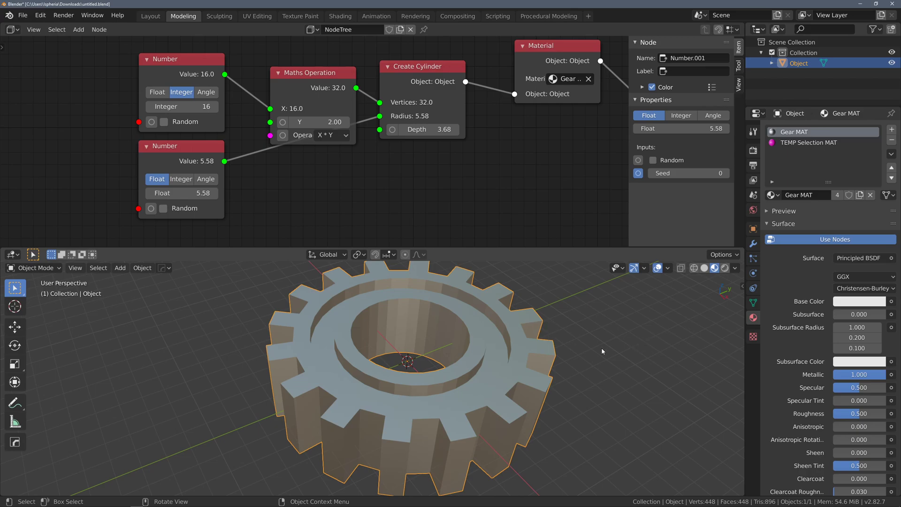
pyautogui.rightClick(396, 285)
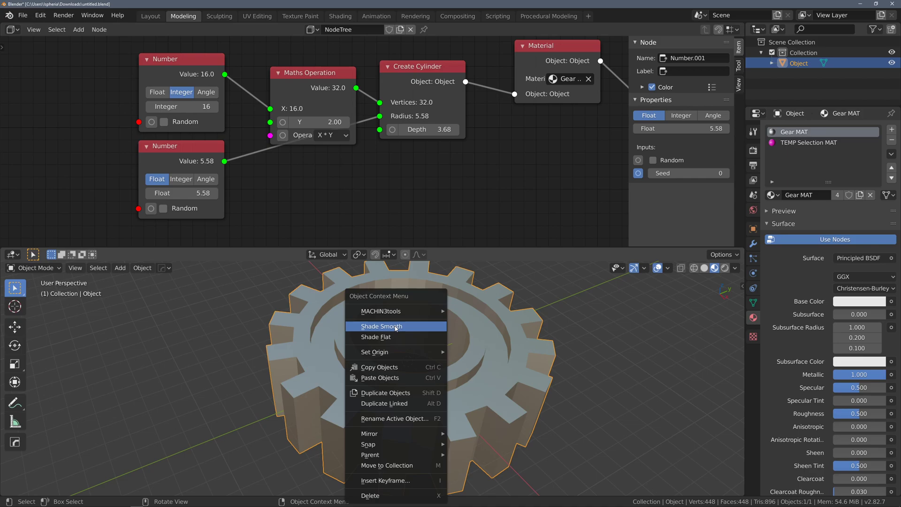
pyautogui.click(396, 327)
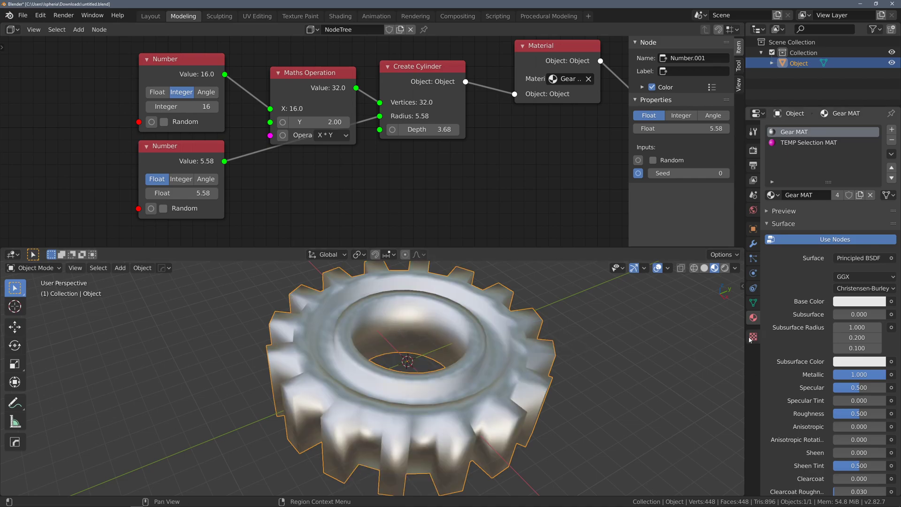
# Enable Auto Smooth in the gear mesh's Normals settings
pyautogui.click(754, 303)
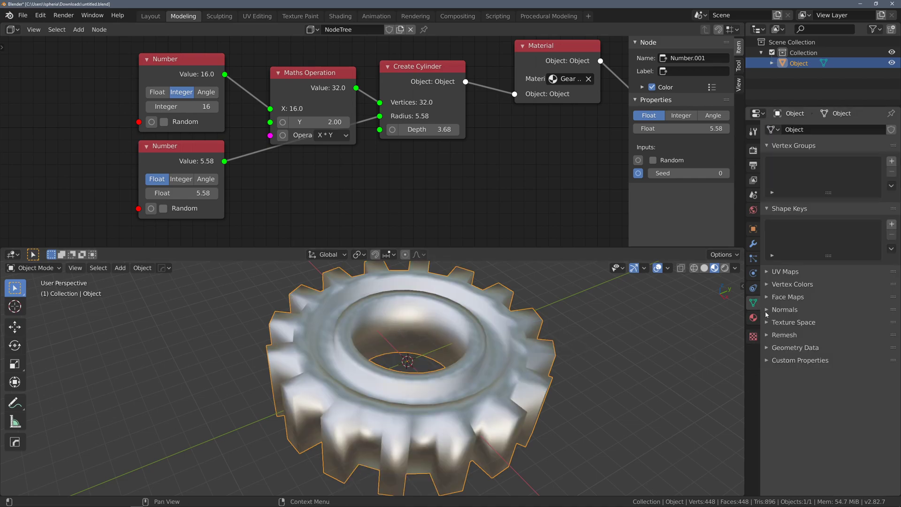
pyautogui.click(766, 312)
pyautogui.click(784, 324)
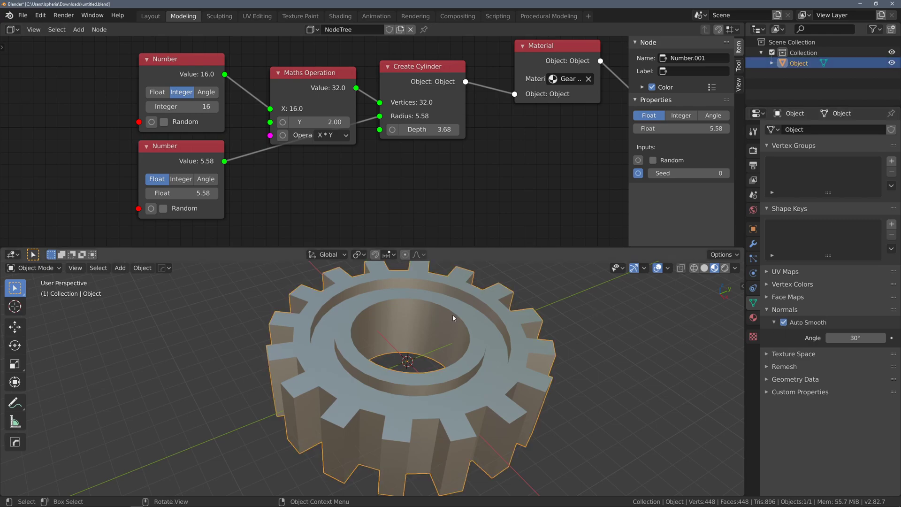
# Set the tooth-count Number node's integer to 17 to regenerate the gear
pyautogui.click(215, 108)
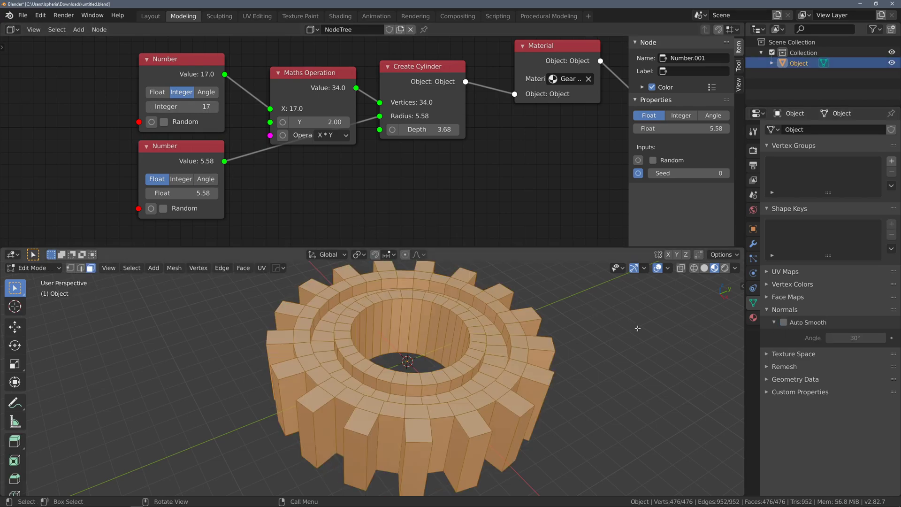
# Return the regenerated gear to Object Mode and select it
pyautogui.click(619, 324)
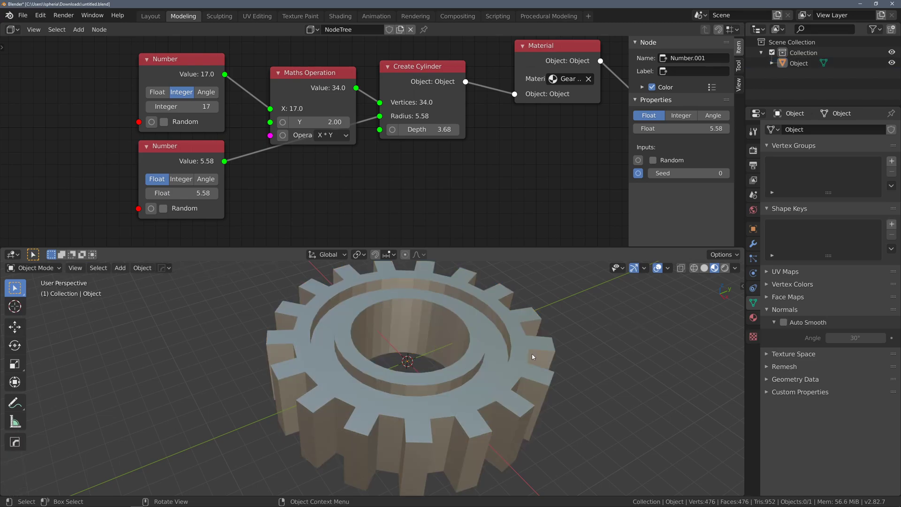
pyautogui.click(514, 342)
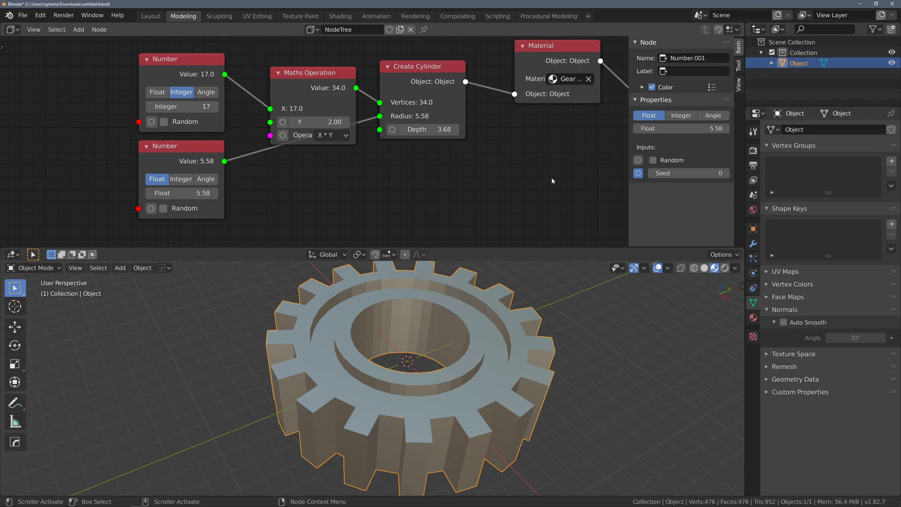
pyautogui.scroll(-2, 552, 181)
pyautogui.moveTo(551, 181); pyautogui.dragTo(432, 184, button='middle')
pyautogui.scroll(3, 334, 181)
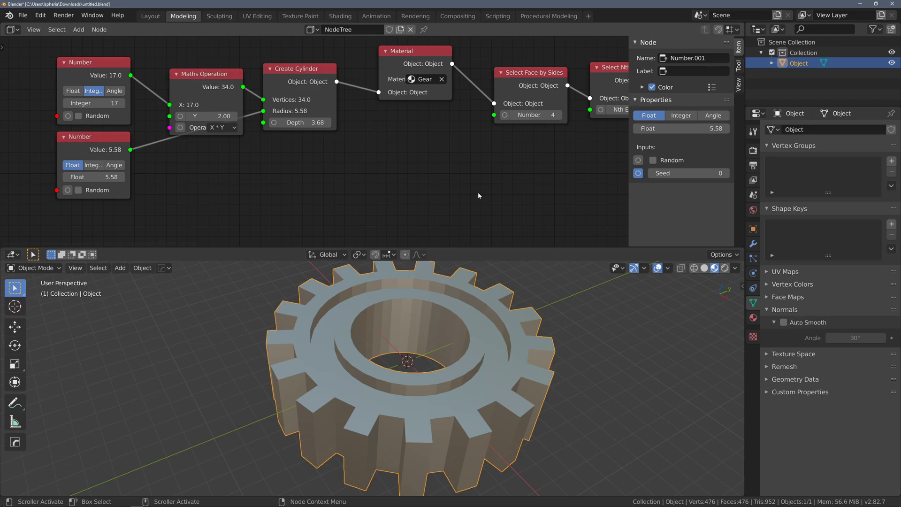
# Make an independent duplicate of the gear and place it behind the original, clear of its teeth
pyautogui.click(577, 356)
pyautogui.scroll(-4, 569, 355)
pyautogui.click(532, 343)
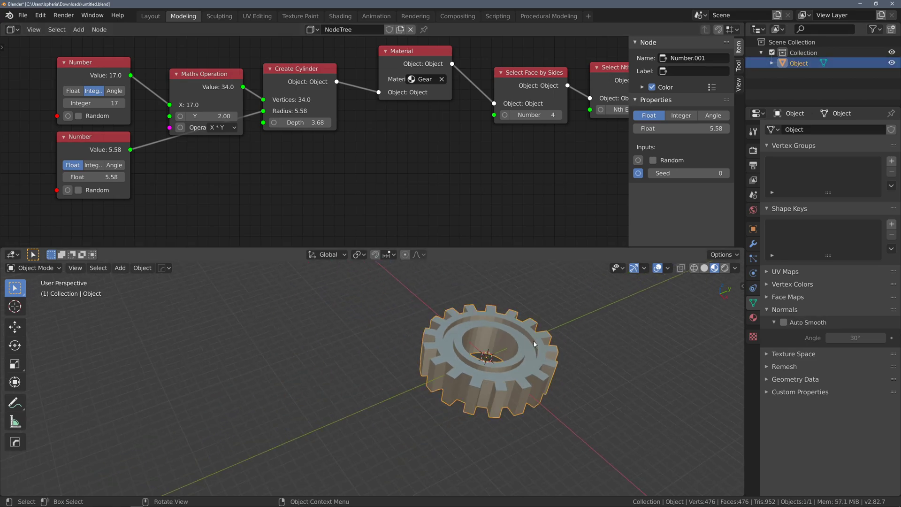
pyautogui.hotkey('shift', 'd')
pyautogui.click(432, 297)
pyautogui.moveTo(427, 305)
pyautogui.mouseDown(button='middle')
pyautogui.moveTo(445, 327)
pyautogui.moveTo(438, 313)
pyautogui.mouseUp(button='middle')
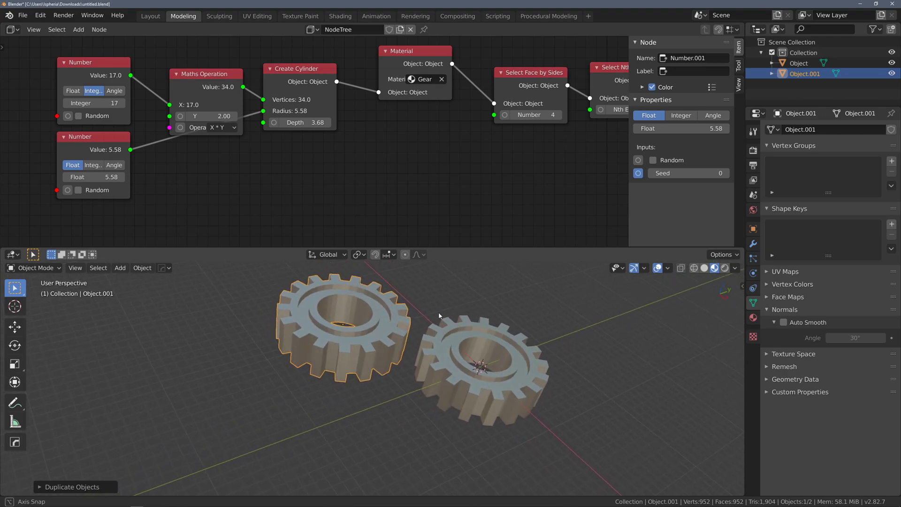
pyautogui.scroll(2, 437, 308)
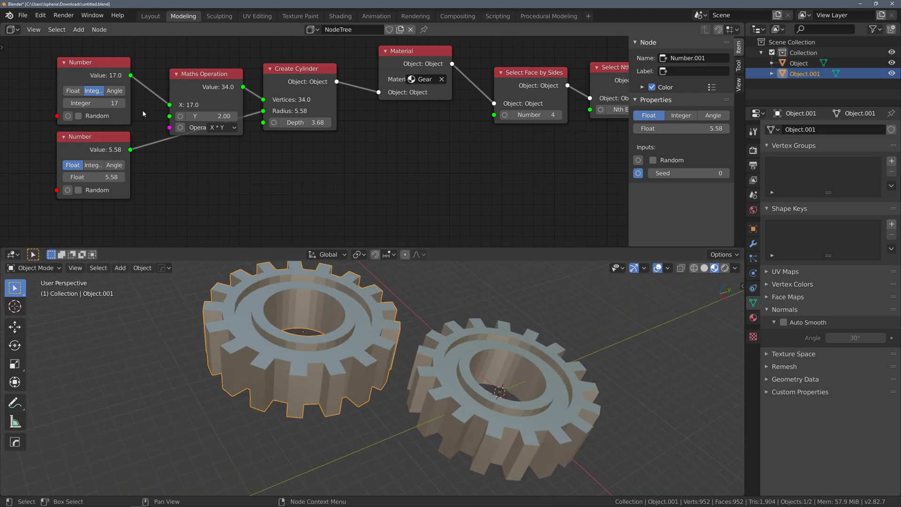
# Raise the tooth-count Number node's integer to 26, and reduce it to 22, regenerating the original gear beside its copy
pyautogui.click(123, 104)
pyautogui.click(124, 104)
pyautogui.click(124, 104)
pyautogui.click(124, 104)
pyautogui.click(124, 104)
pyautogui.click(124, 104)
pyautogui.click(124, 105)
pyautogui.click(124, 105)
pyautogui.click(124, 105)
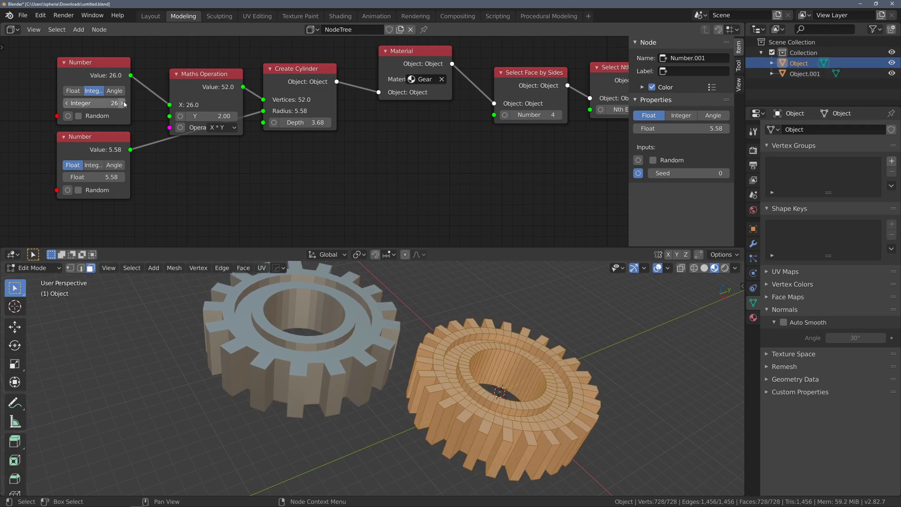
pyautogui.click(66, 103)
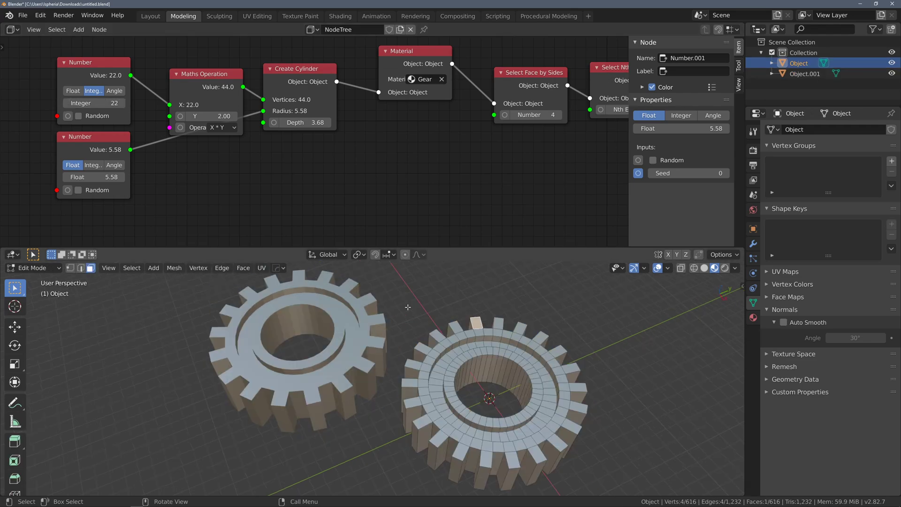
pyautogui.click(407, 307)
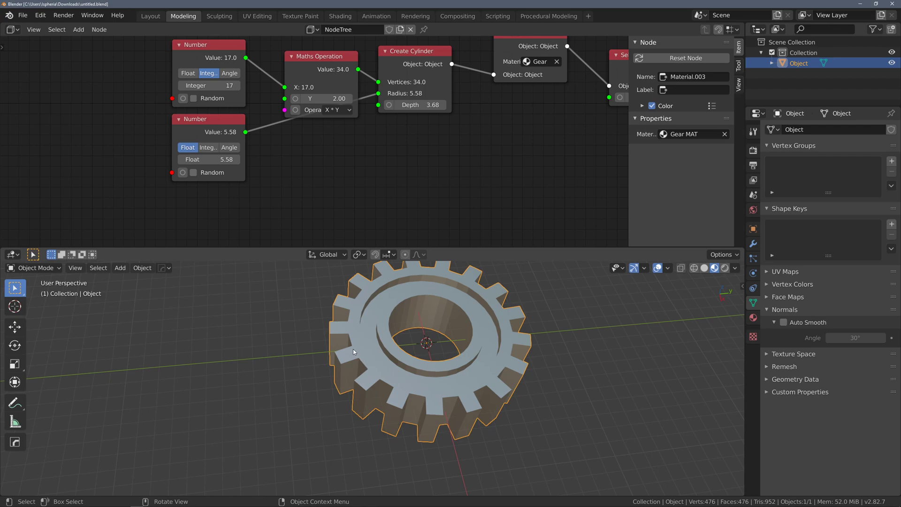
# Create a linked duplicate of the gear and place it beside the original without overlapping
pyautogui.hotkey('alt', 'd')
pyautogui.click(291, 348)
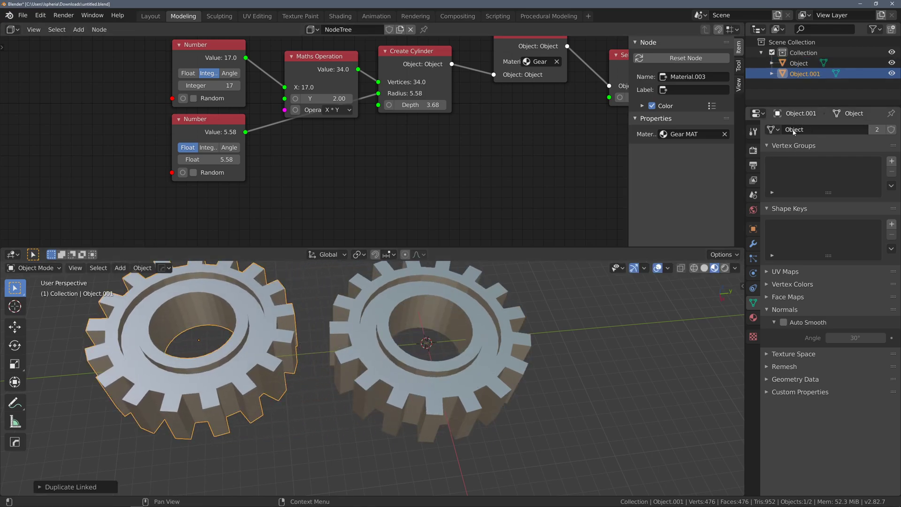
# Make an unlinked duplicate of the original gear on its other side and reselect the original to compare their mesh data
pyautogui.click(478, 345)
pyautogui.hotkey('shift', 'd')
pyautogui.click(631, 359)
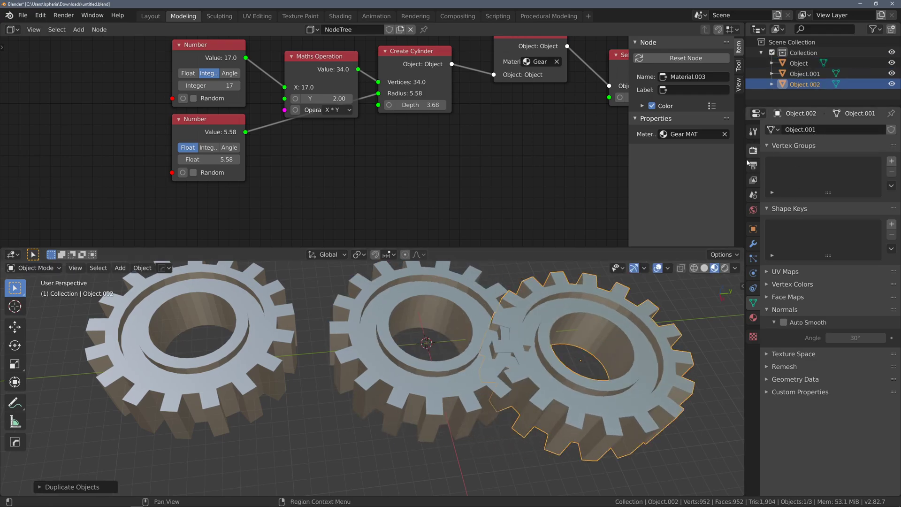
pyautogui.click(358, 335)
pyautogui.click(287, 334)
pyautogui.click(353, 335)
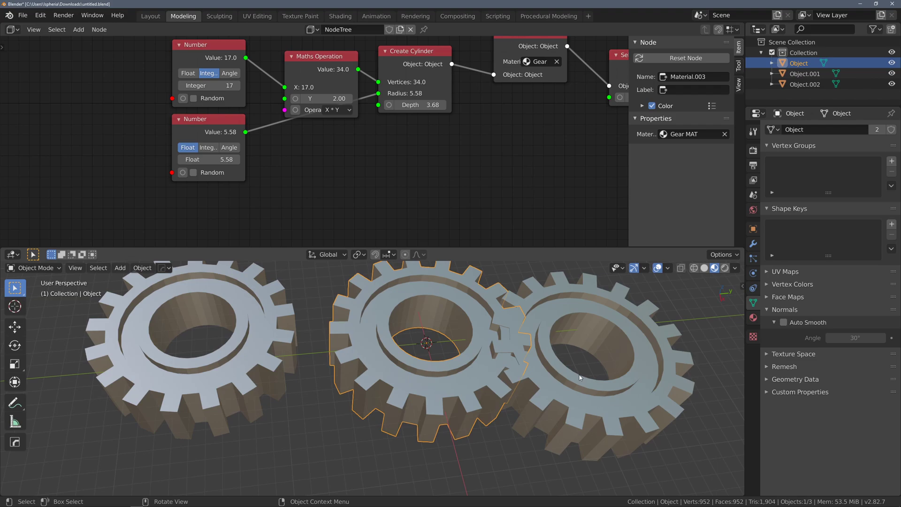
# Delete the unlinked gear copy that overlaps the original
pyautogui.click(605, 393)
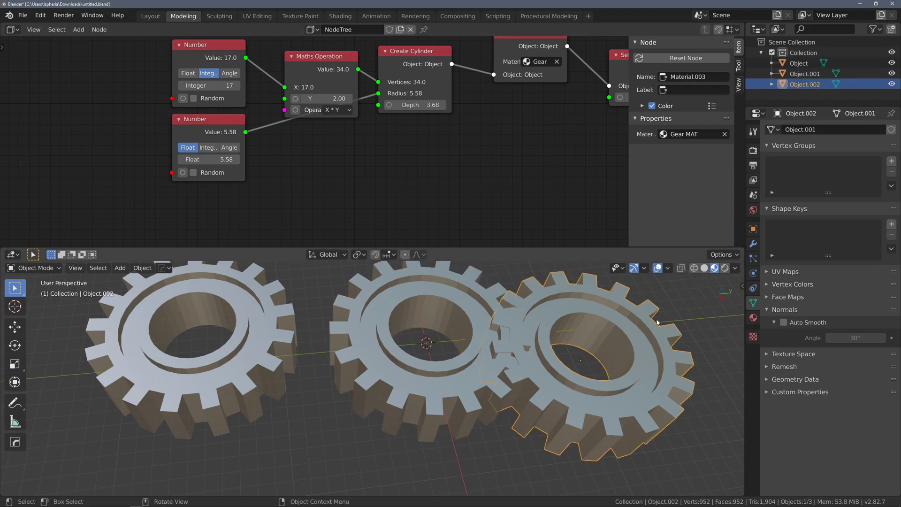
pyautogui.press('x')
pyautogui.click(636, 350)
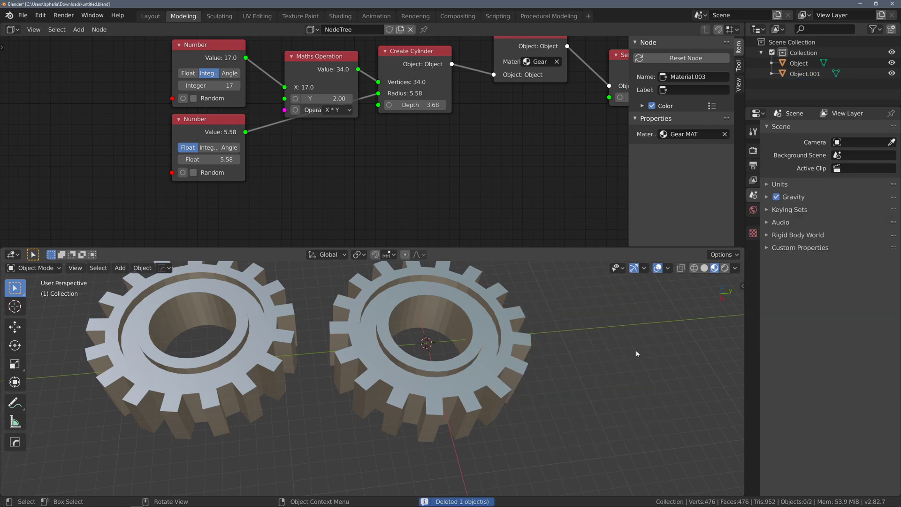
# Select the original gear and set the tooth-count Number node's integer to 20 to regenerate it separately from its linked duplicate
pyautogui.click(234, 366)
pyautogui.click(365, 331)
pyautogui.press('Tab')
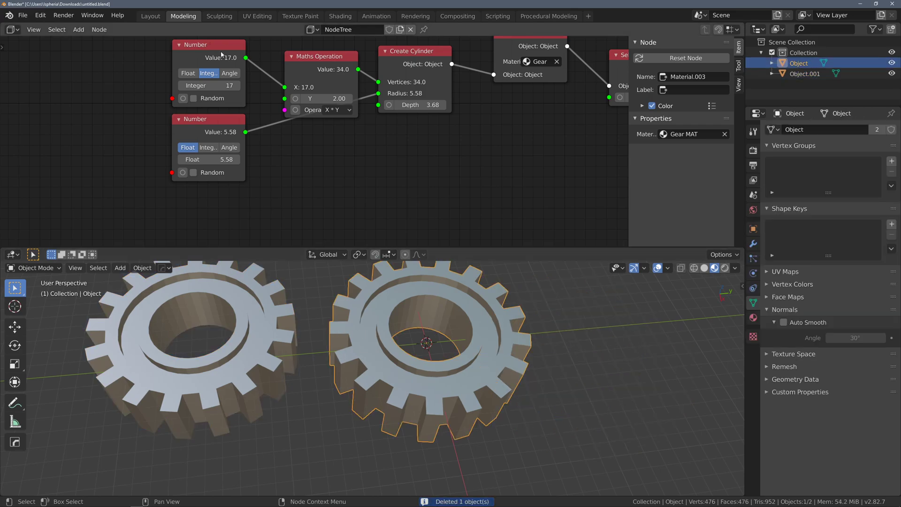
pyautogui.click(237, 86)
pyautogui.click(237, 85)
pyautogui.click(237, 86)
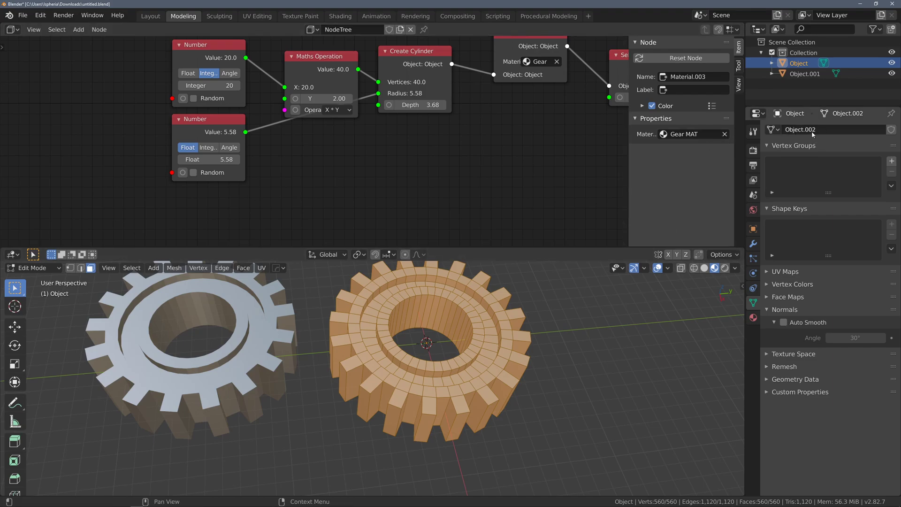
# Set the radius Number node's float to 7.35 to enlarge the 20-tooth gear
pyautogui.click(273, 338)
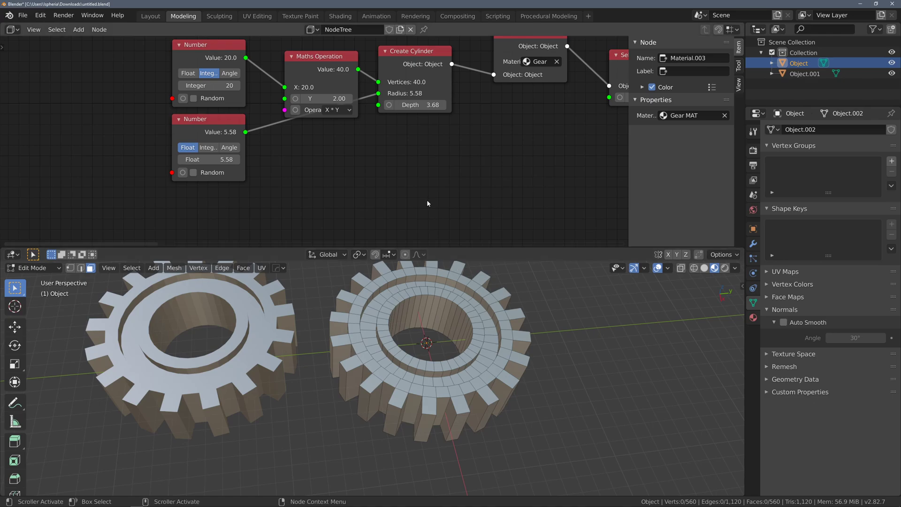
pyautogui.scroll(-4, 384, 156)
pyautogui.moveTo(383, 162); pyautogui.dragTo(215, 165, button='middle')
pyautogui.moveTo(332, 163); pyautogui.dragTo(193, 174, button='middle')
pyautogui.scroll(-5, 402, 167)
pyautogui.scroll(7, 403, 167)
pyautogui.moveTo(119, 178); pyautogui.dragTo(325, 193, button='middle')
pyautogui.scroll(2, 388, 188)
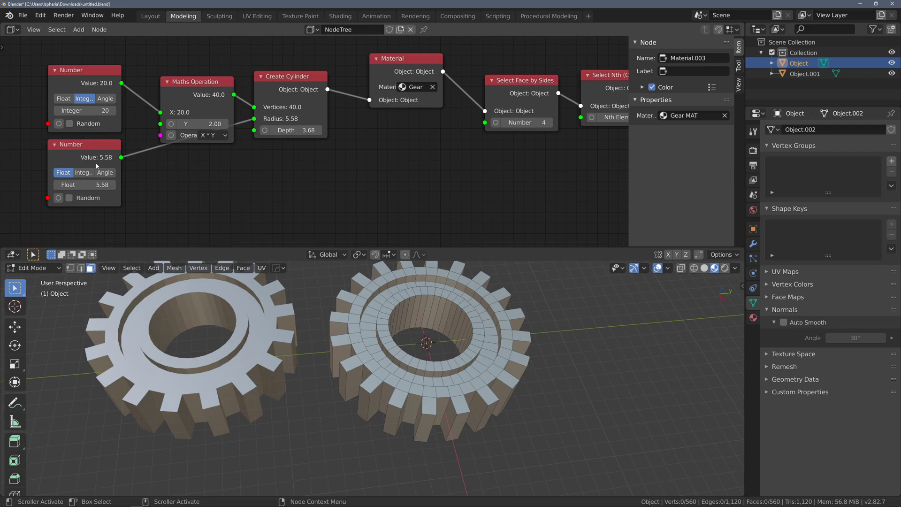
pyautogui.moveTo(96, 187); pyautogui.dragTo(114, 191)
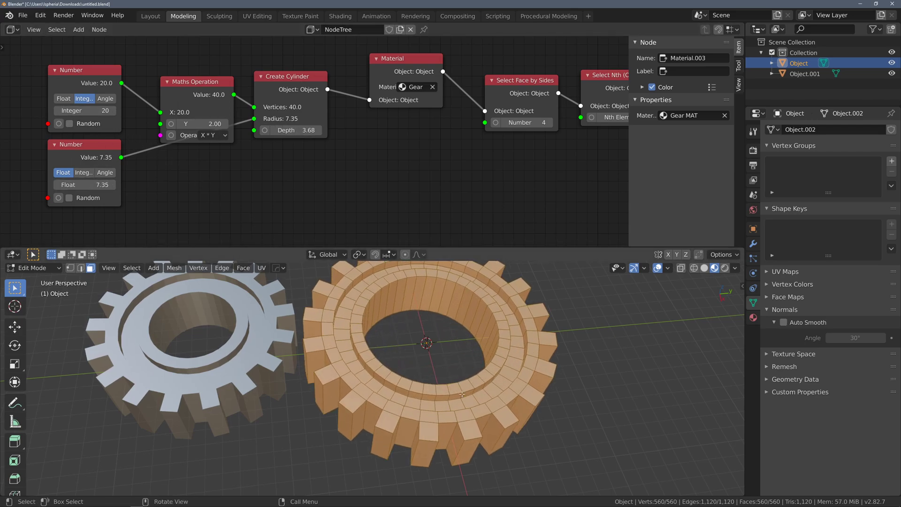